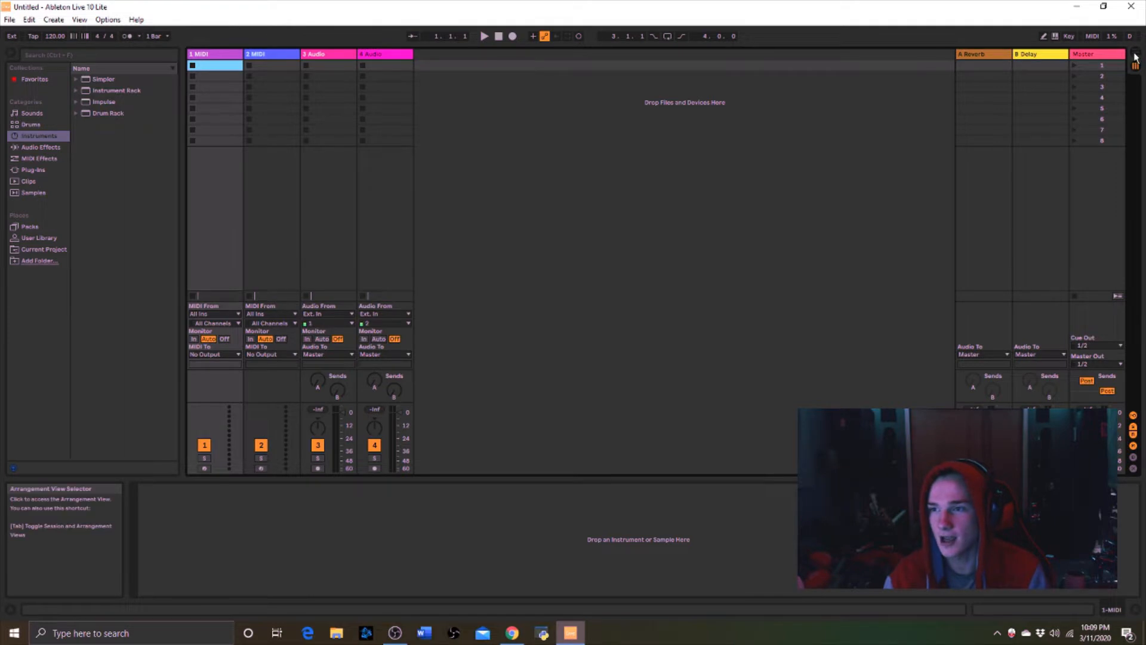
Switch to the Arrangement View and arm the 1 MIDI track for recording
{"action": "left_click", "coordinate": [1135, 56]}
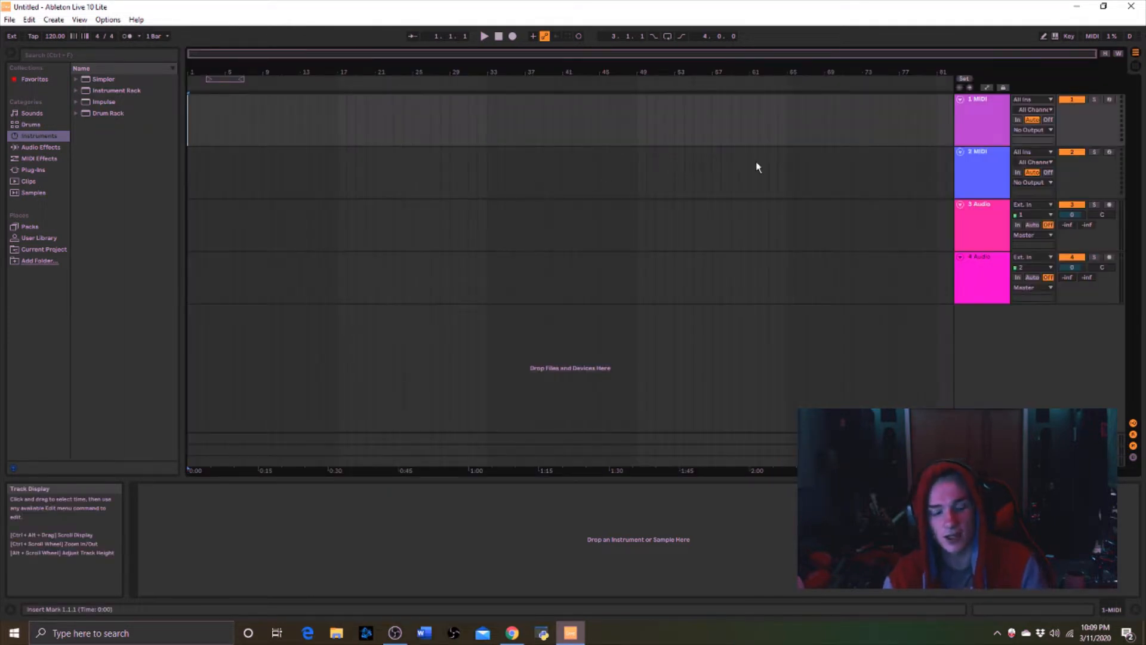
{"action": "key", "text": "Tab"}
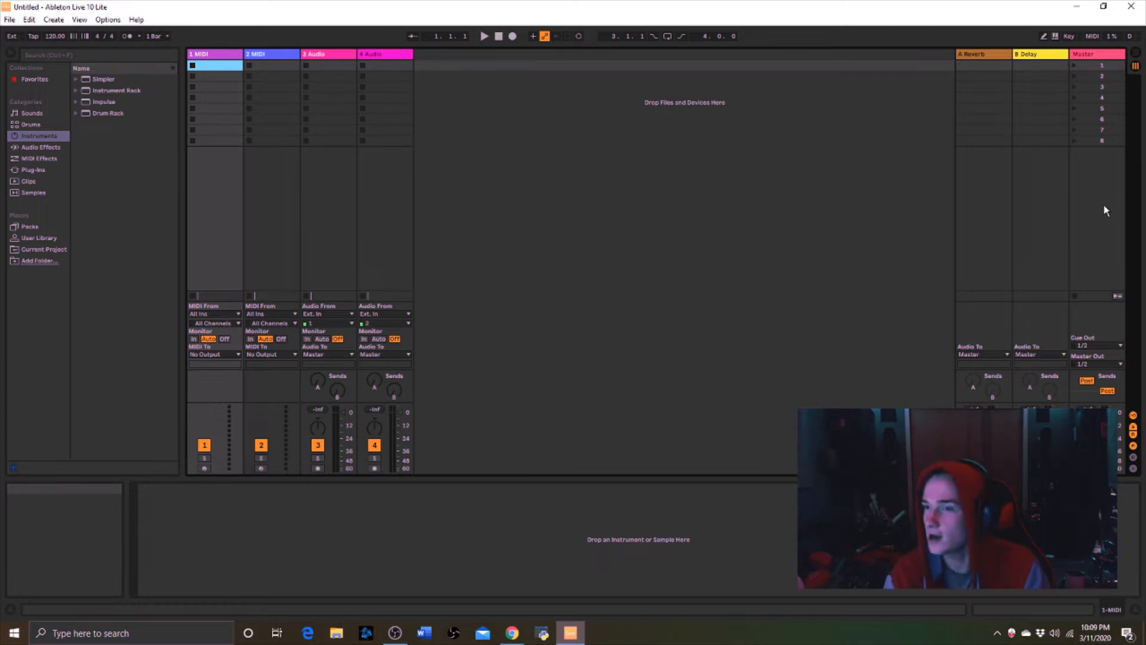
{"action": "left_click", "coordinate": [1136, 53]}
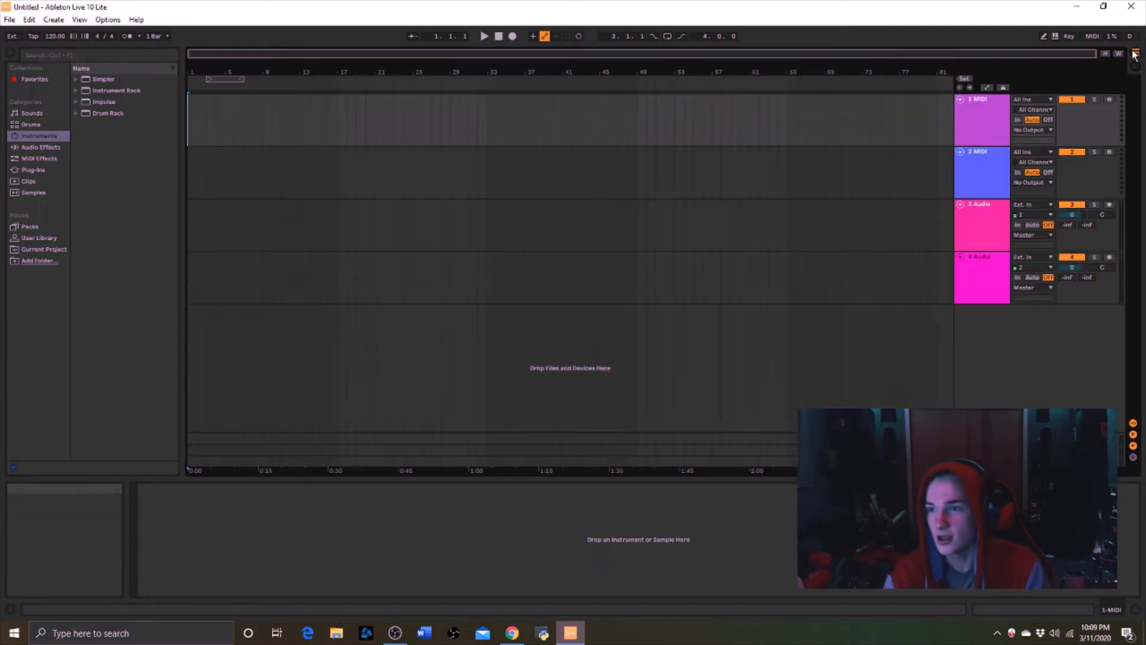
{"action": "left_click", "coordinate": [1109, 99]}
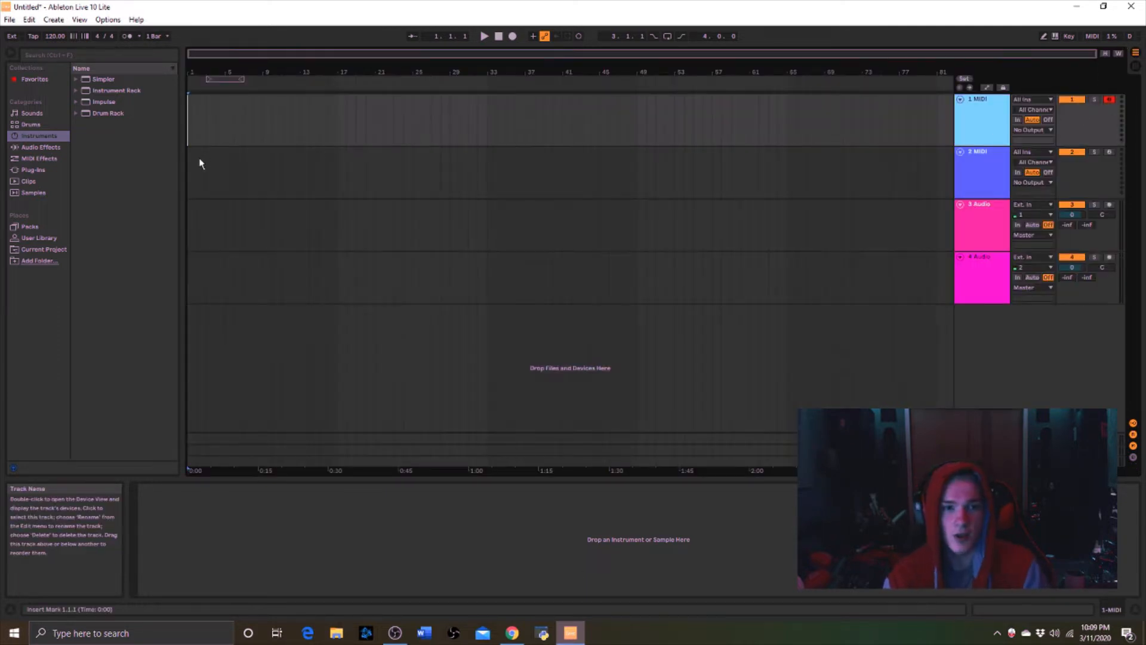
Load the Grand Piano preset from the Instrument Rack's Piano & Keys folder onto the armed first track
{"action": "left_click", "coordinate": [74, 90]}
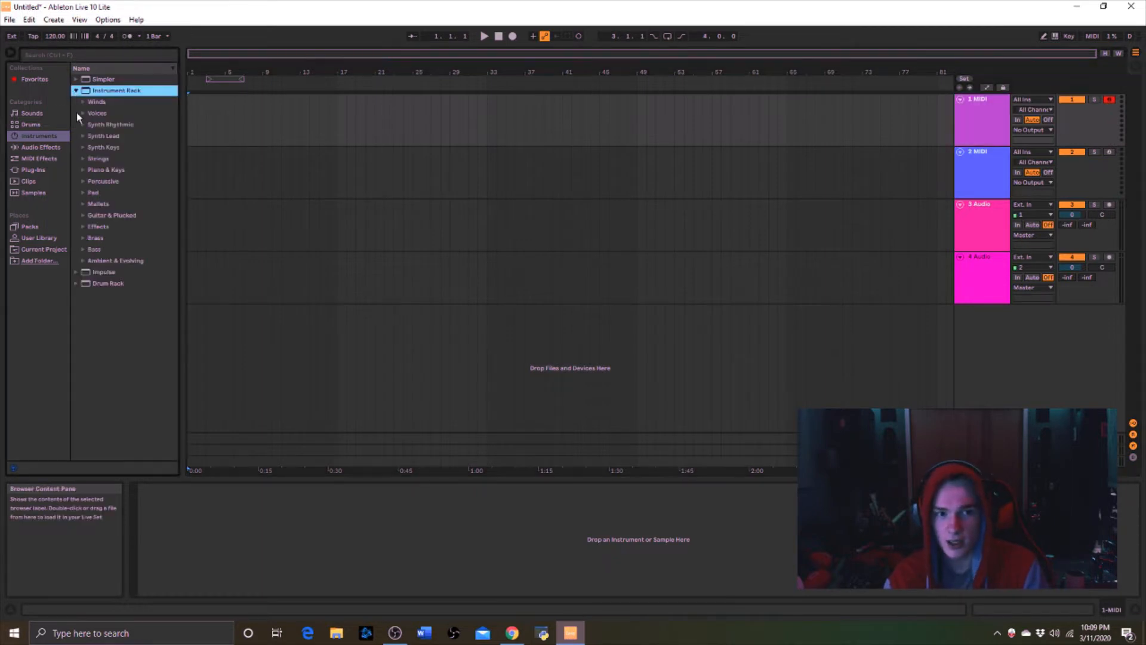
{"action": "left_click", "coordinate": [82, 170]}
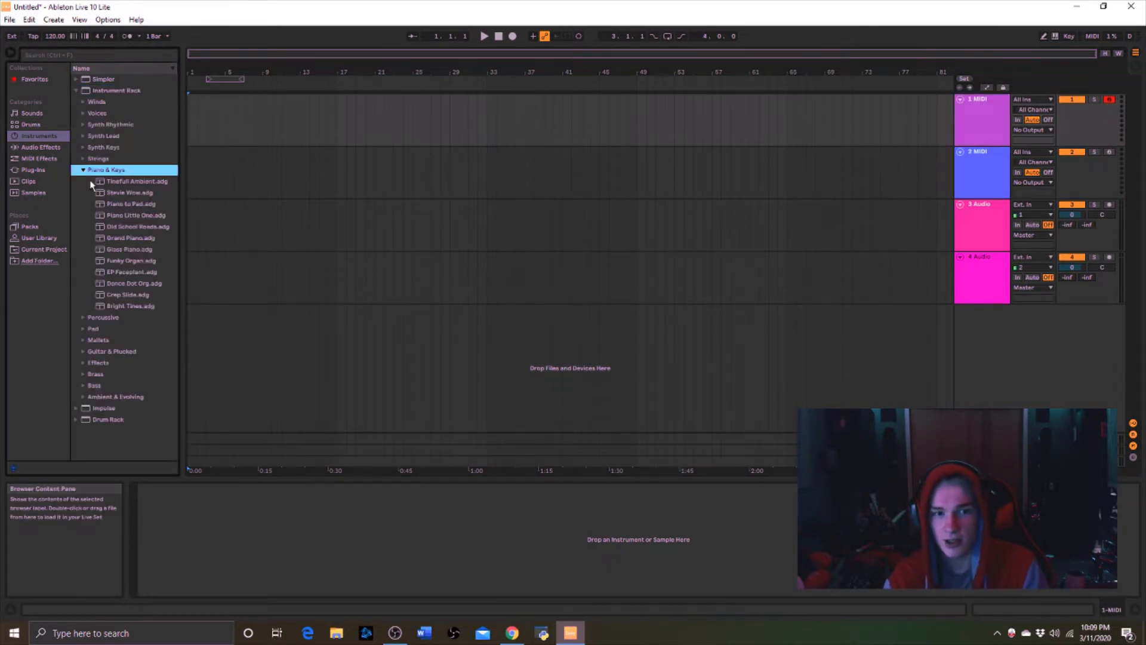
{"action": "double_click", "coordinate": [138, 240]}
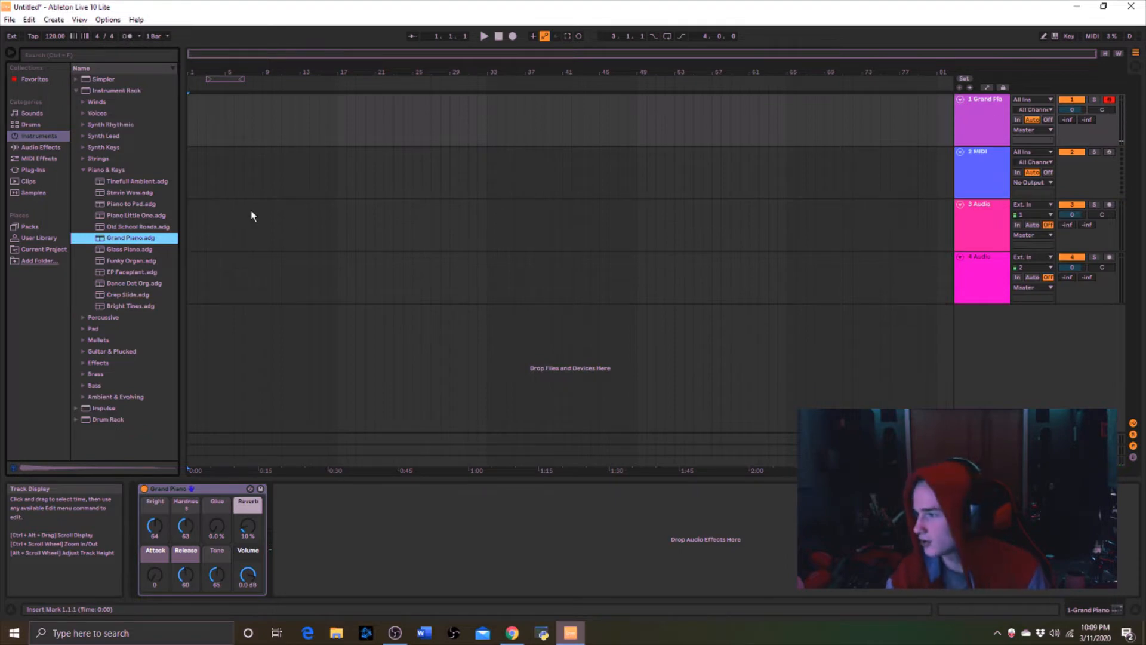
Set the project tempo to 125 BPM
{"action": "key", "text": "alt+Tab"}
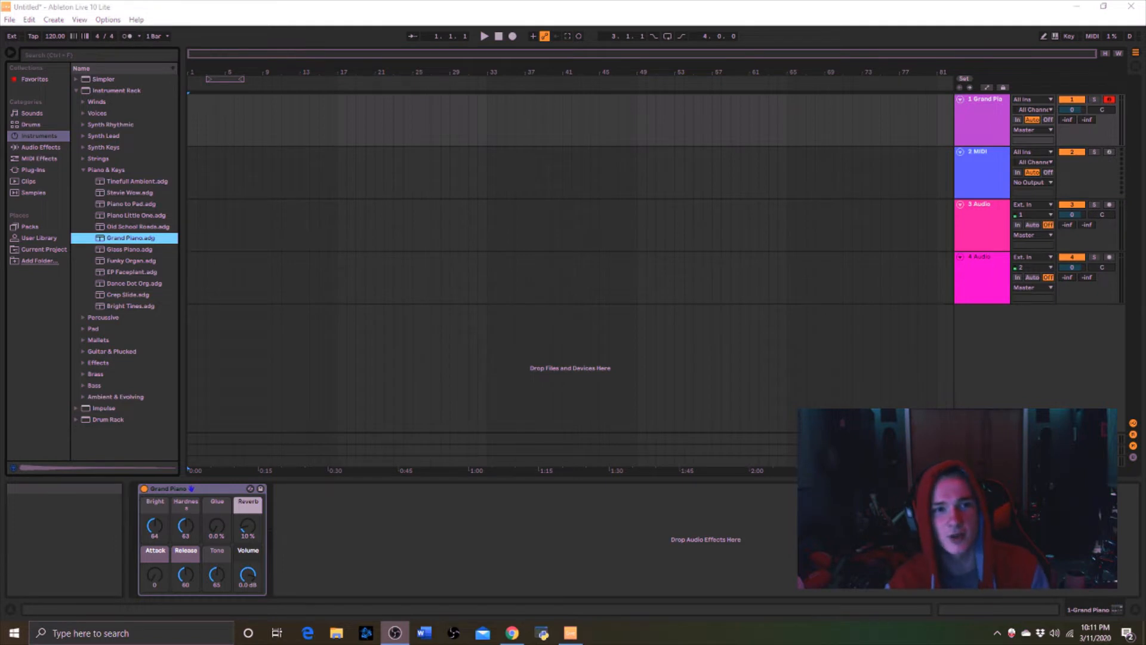
{"action": "left_click", "coordinate": [52, 36]}
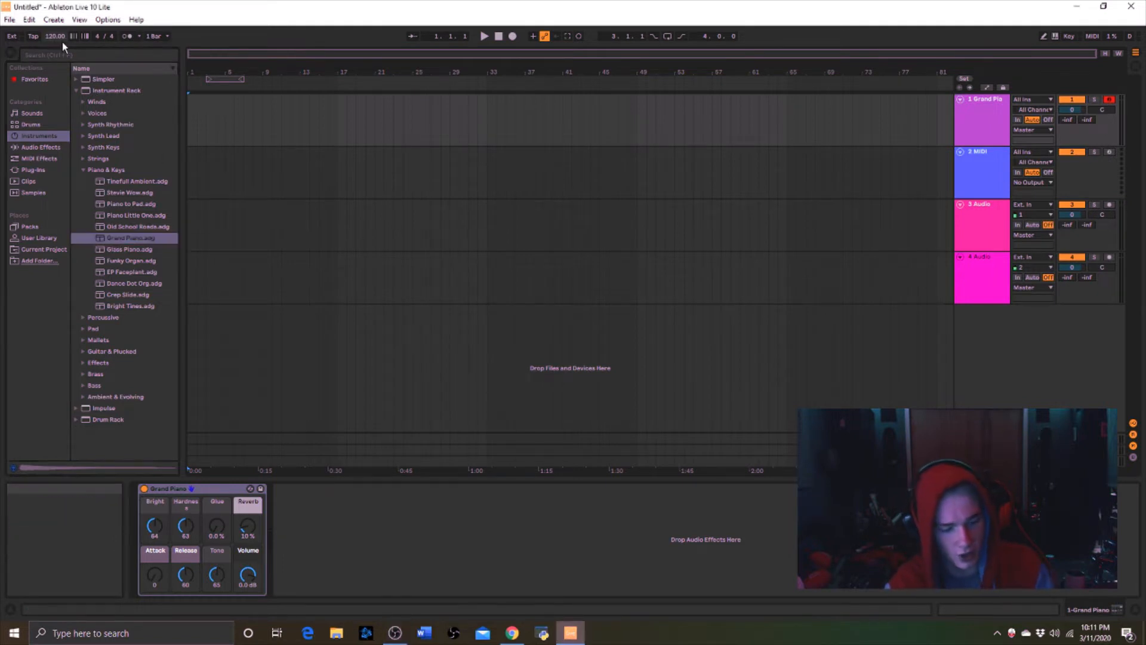
{"action": "left_click", "coordinate": [65, 38]}
{"action": "type", "text": "125"}
{"action": "key", "text": "Return"}
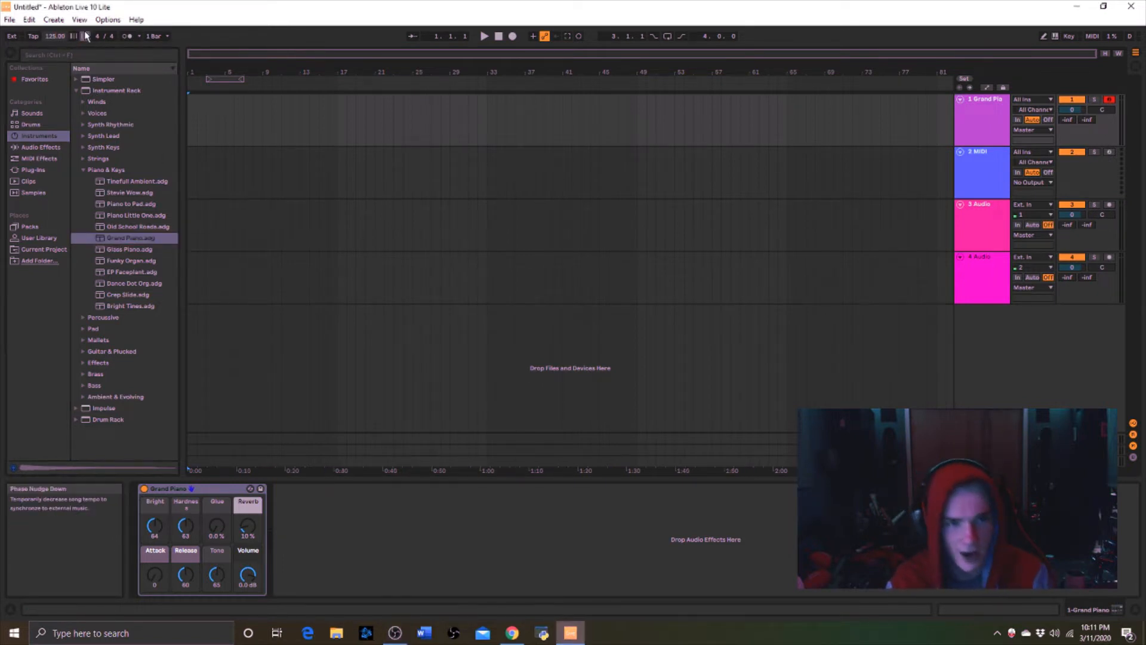
Record an empty clip on the Grand Piano track with the metronome enabled, and extend it to four bars
{"action": "left_click", "coordinate": [513, 36]}
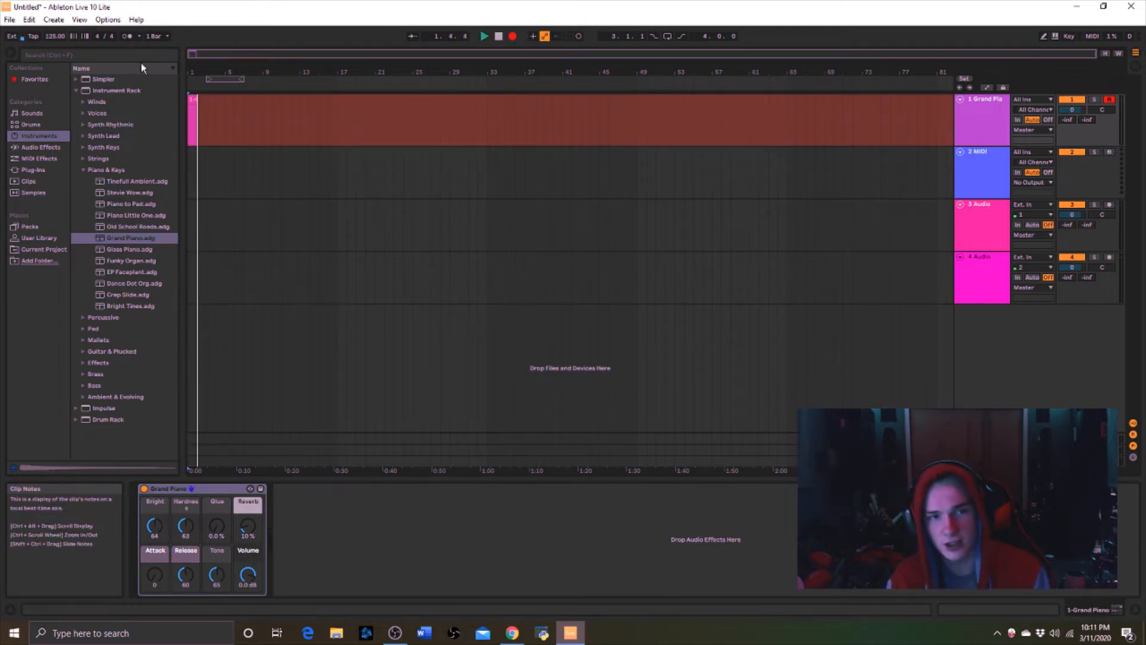
{"action": "left_click", "coordinate": [127, 37]}
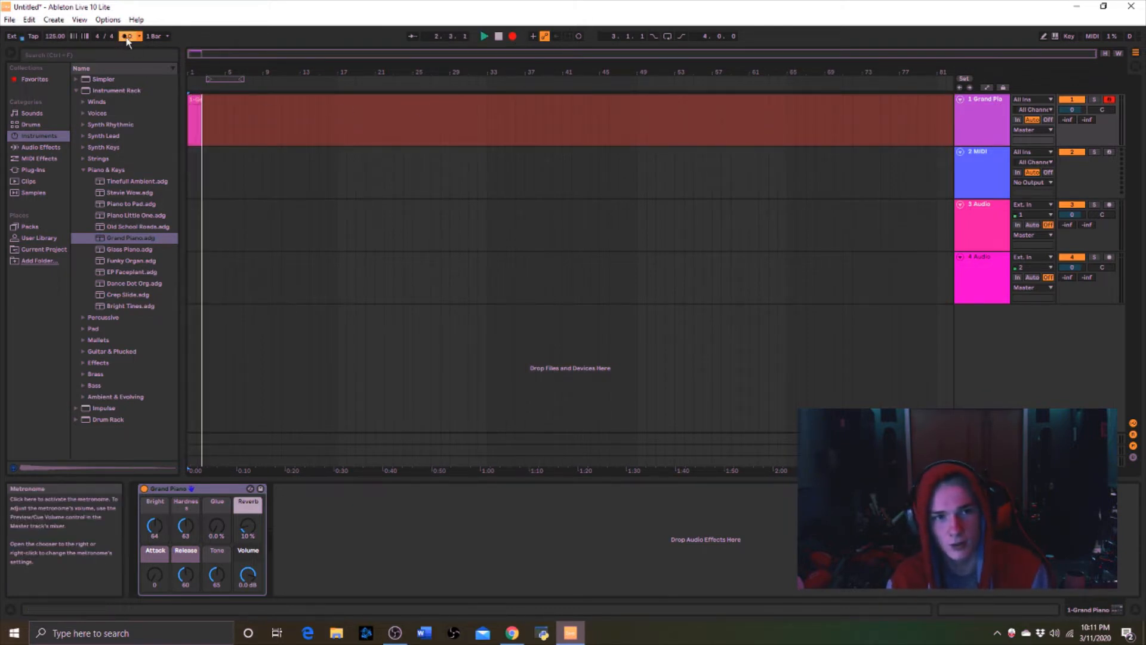
{"action": "key", "text": "space"}
{"action": "left_click_drag", "start_coordinate": [212, 101], "coordinate": [226, 100]}
Open the Grand Piano clip's notes and enlarge the note editor to show several octaves
{"action": "double_click", "coordinate": [218, 99]}
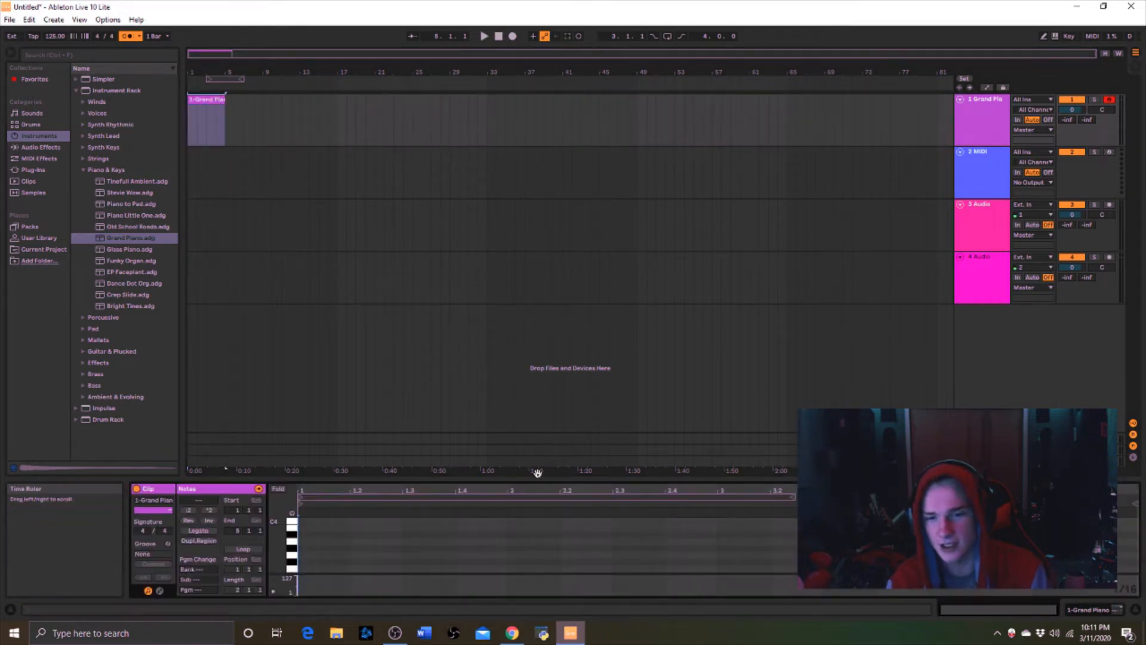
{"action": "left_click_drag", "start_coordinate": [537, 474], "coordinate": [525, 253]}
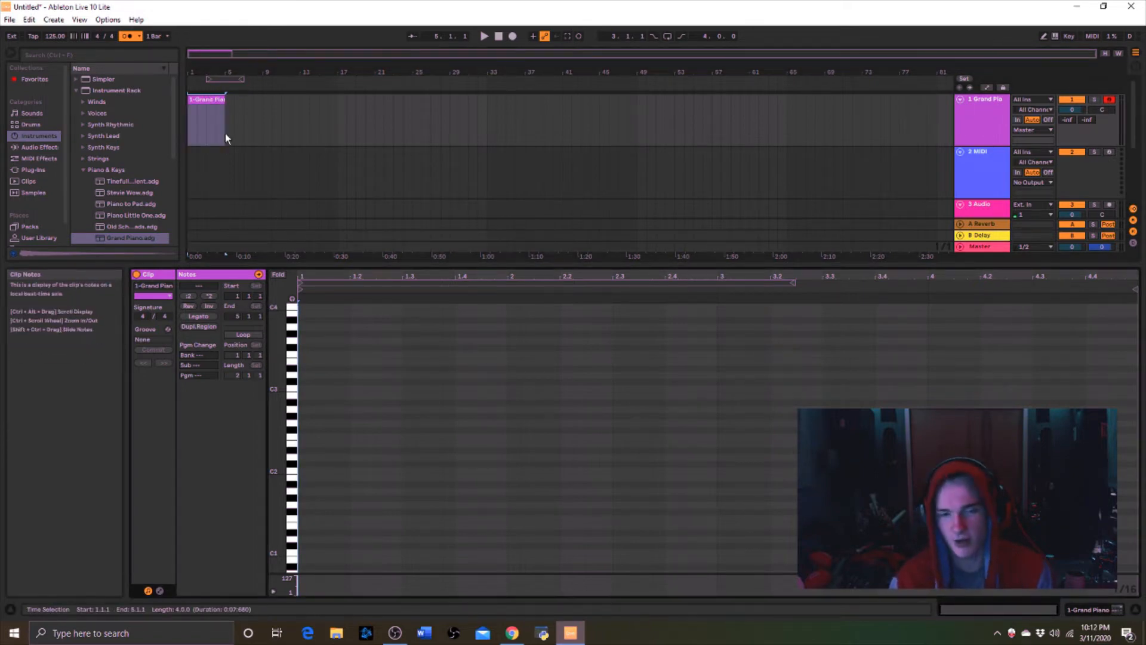
{"action": "left_click_drag", "start_coordinate": [436, 257], "coordinate": [486, 511]}
{"action": "left_click", "coordinate": [394, 179]}
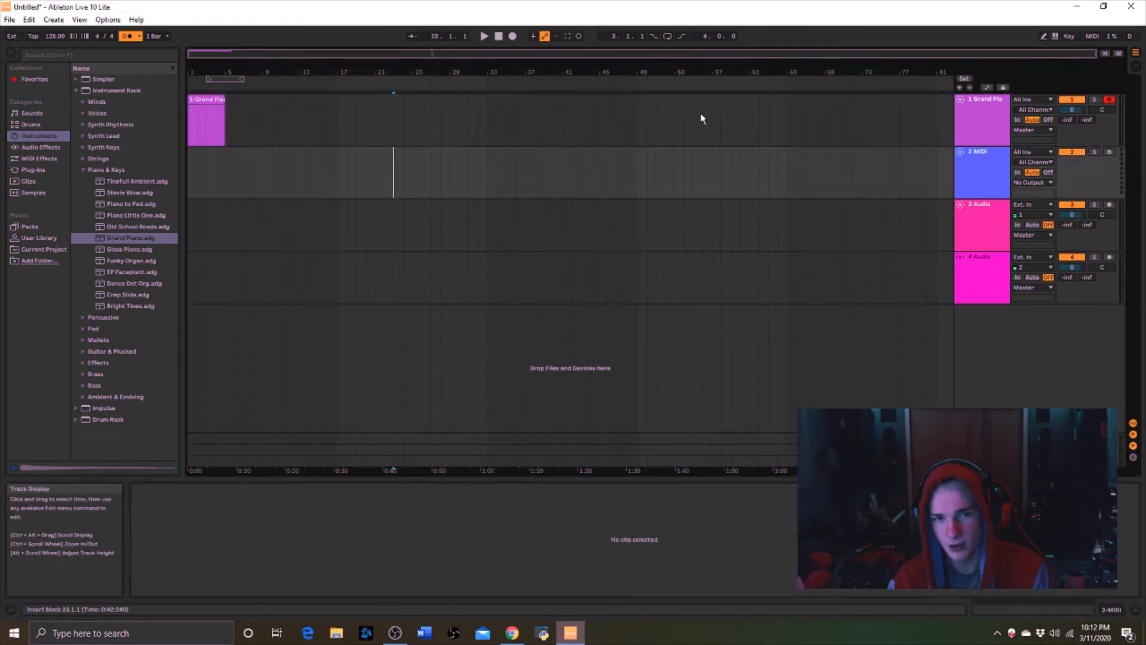
{"action": "left_click", "coordinate": [990, 101]}
{"action": "left_click", "coordinate": [203, 108]}
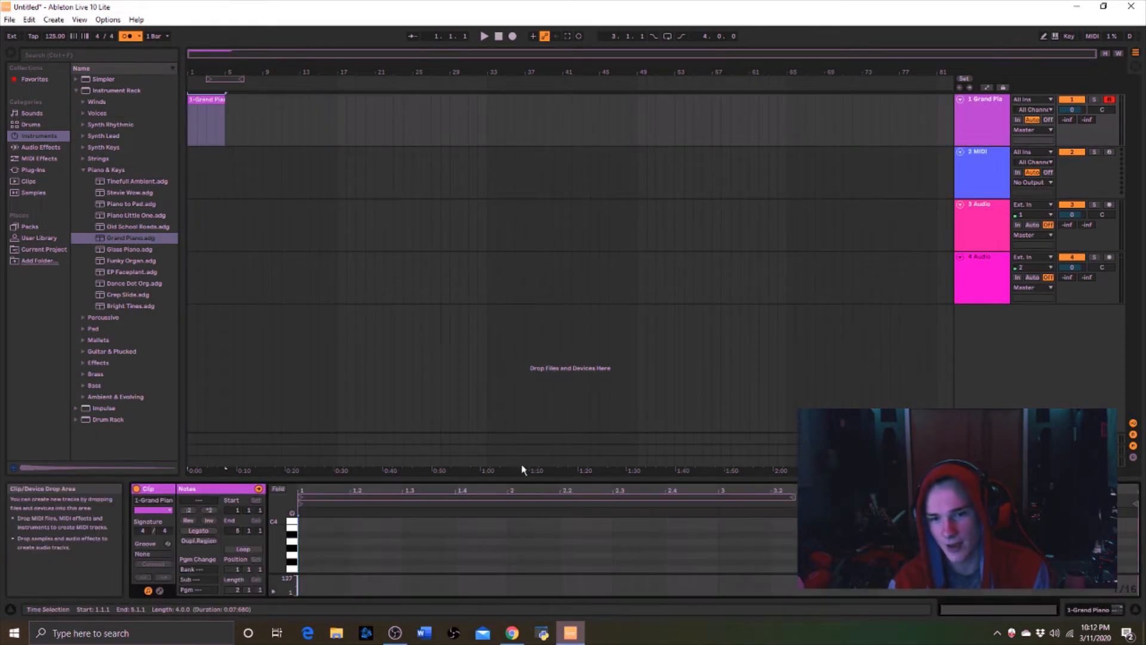
{"action": "left_click_drag", "start_coordinate": [524, 476], "coordinate": [478, 185]}
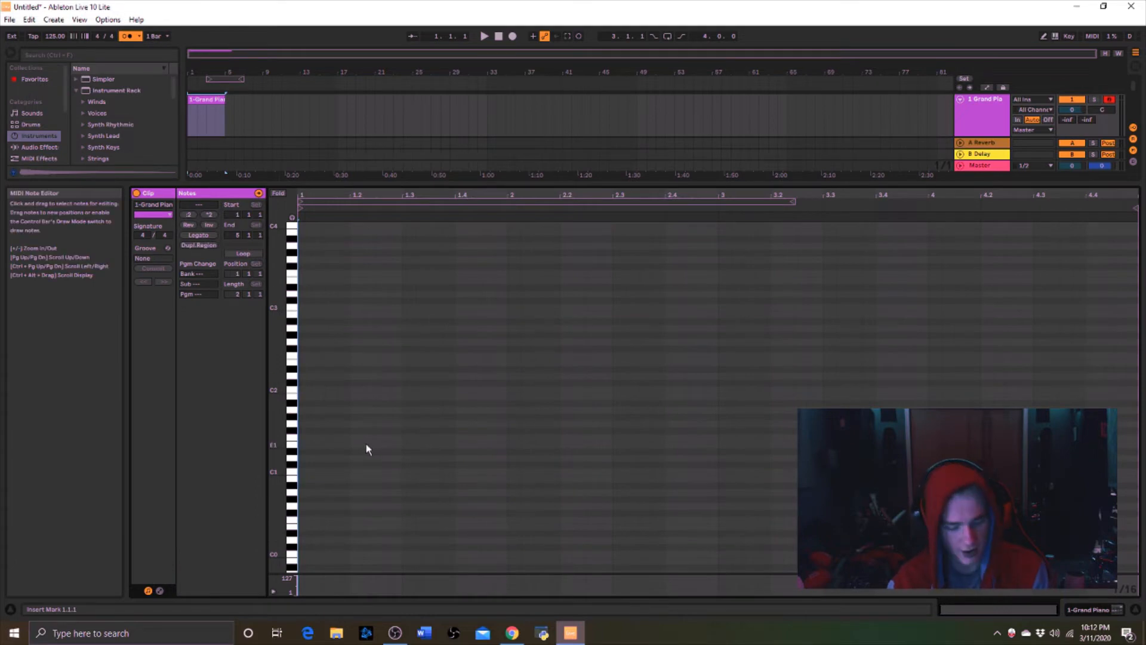
Draw a one-bar C major chord with C2, E2 and G2 in bar 1 and play it
{"action": "double_click", "coordinate": [303, 384]}
{"action": "left_click_drag", "start_coordinate": [306, 382], "coordinate": [509, 389]}
{"action": "double_click", "coordinate": [304, 362]}
{"action": "left_click_drag", "start_coordinate": [310, 362], "coordinate": [509, 363]}
{"action": "double_click", "coordinate": [304, 342]}
{"action": "left_click_drag", "start_coordinate": [311, 342], "coordinate": [509, 342]}
{"action": "key", "text": "space"}
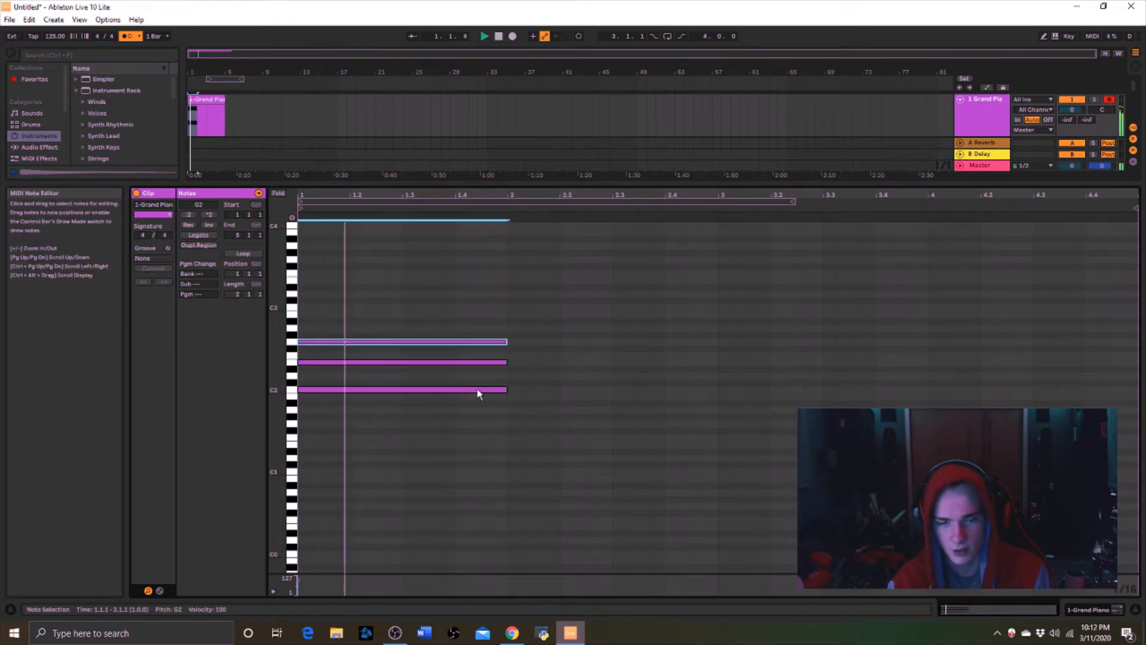
Add a one-bar G major chord with G1, B1 and D2 in bar 2 and play the clip
{"action": "double_click", "coordinate": [513, 424]}
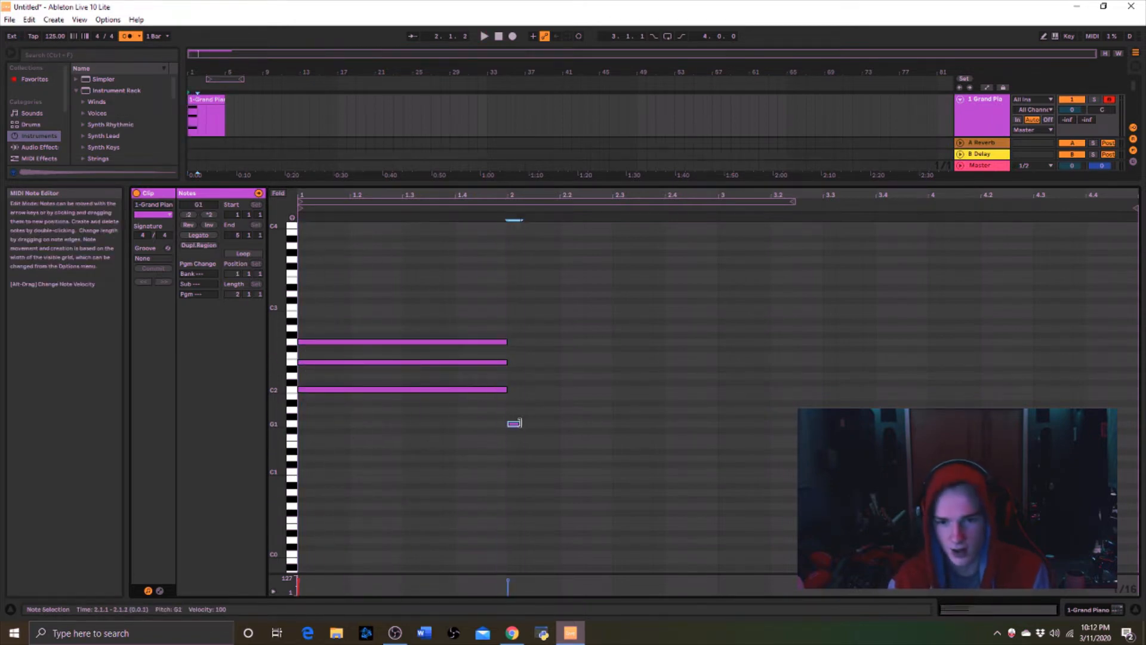
{"action": "left_click_drag", "start_coordinate": [519, 424], "coordinate": [718, 424]}
{"action": "double_click", "coordinate": [513, 396]}
{"action": "left_click_drag", "start_coordinate": [520, 396], "coordinate": [718, 396]}
{"action": "double_click", "coordinate": [513, 375]}
{"action": "left_click_drag", "start_coordinate": [520, 375], "coordinate": [718, 376]}
{"action": "key", "text": "space"}
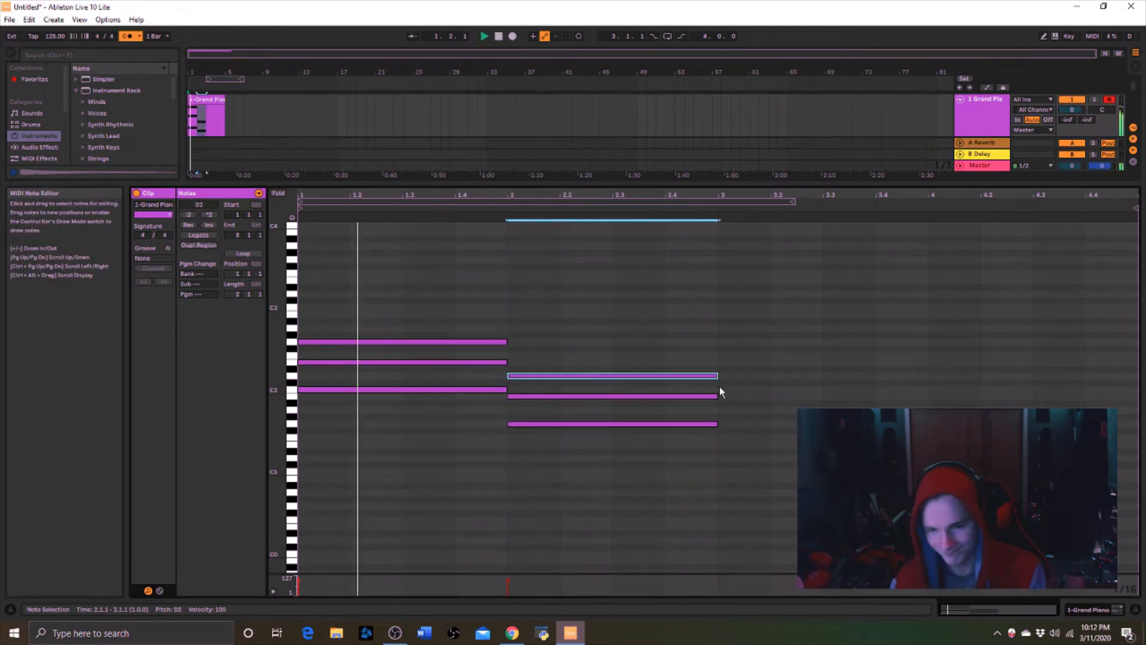
Transpose the bar 2 chord up one octave and listen to the progression from the start
{"action": "key", "text": "space"}
{"action": "left_click_drag", "start_coordinate": [552, 358], "coordinate": [636, 481]}
{"action": "key", "text": "Up"}
{"action": "key", "text": "Up"}
{"action": "key", "text": "Up"}
{"action": "key", "text": "Up"}
{"action": "key", "text": "Up"}
{"action": "key", "text": "Up"}
{"action": "key", "text": "Up"}
{"action": "key", "text": "Up"}
{"action": "key", "text": "Up"}
{"action": "key", "text": "Up"}
{"action": "key", "text": "Up"}
{"action": "key", "text": "Up"}
{"action": "left_click", "coordinate": [302, 208]}
{"action": "left_click", "coordinate": [598, 412]}
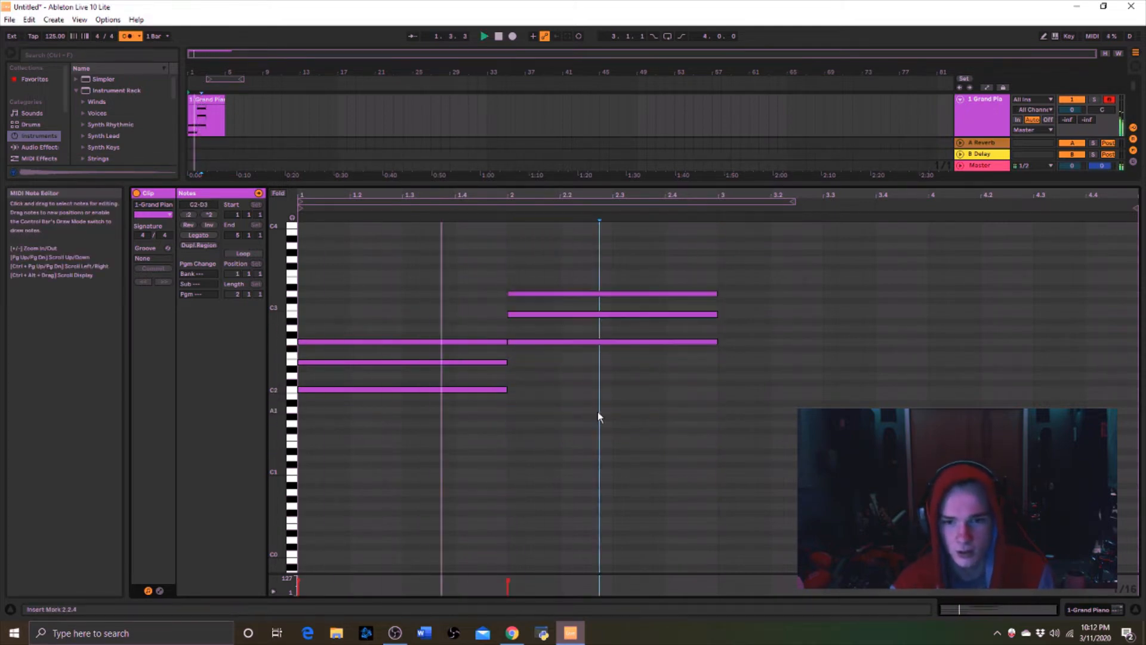
{"action": "key", "text": "space"}
Add a one-bar A minor chord with A1, C2 and E2 in bar 3 and play from the start
{"action": "double_click", "coordinate": [724, 410]}
{"action": "left_click_drag", "start_coordinate": [731, 410], "coordinate": [929, 410]}
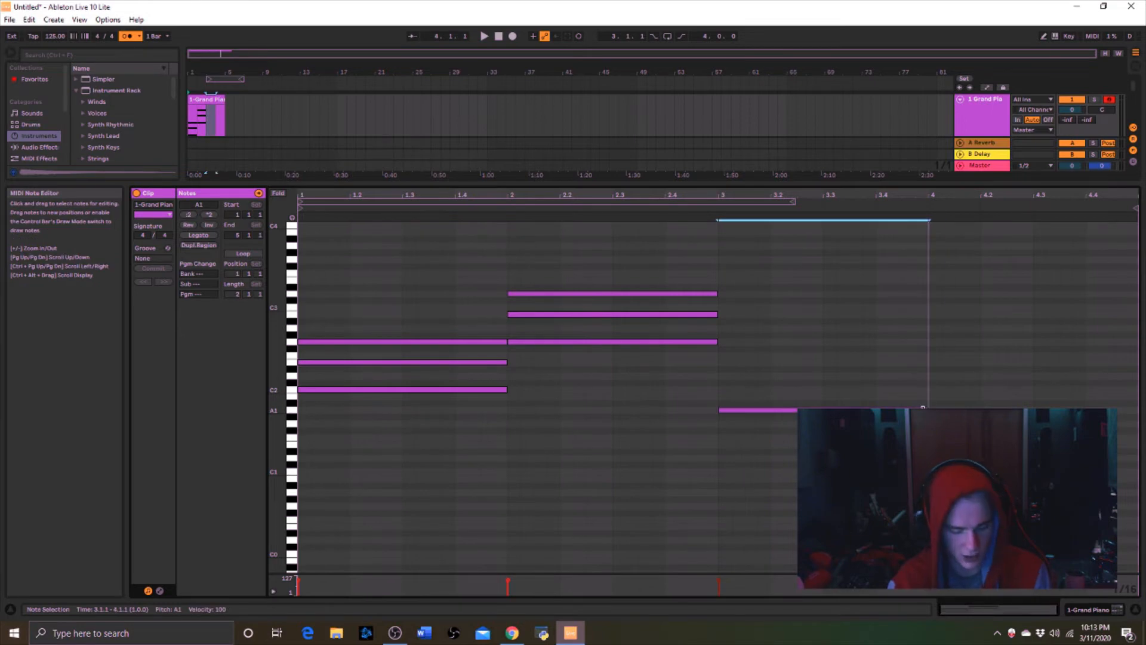
{"action": "double_click", "coordinate": [725, 396]}
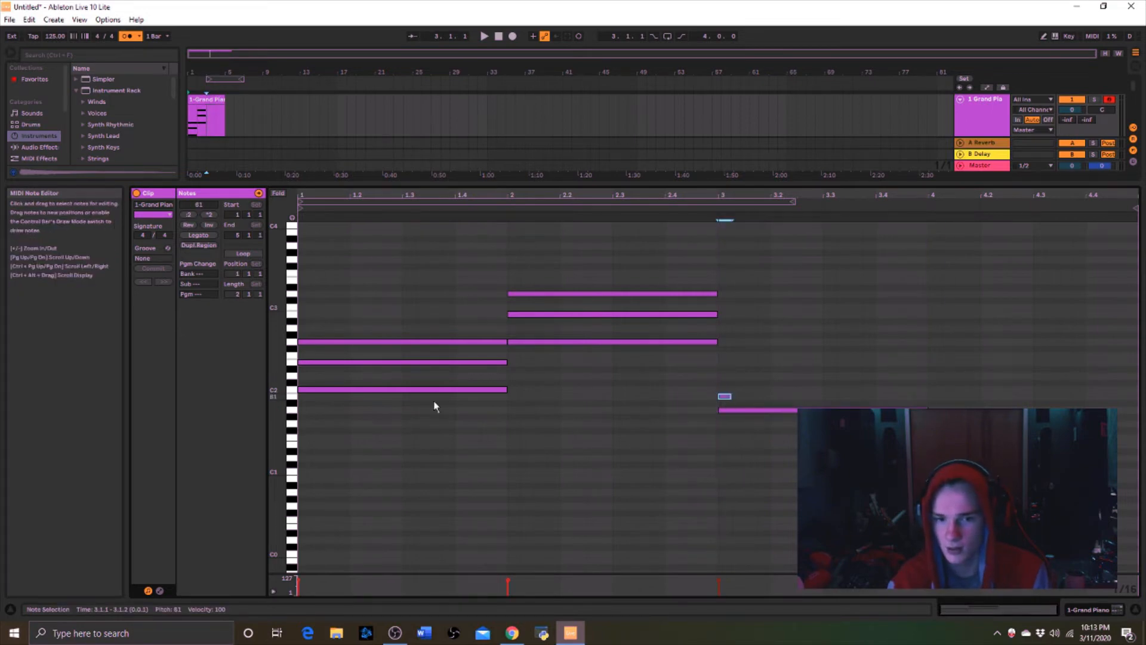
{"action": "left_click_drag", "start_coordinate": [725, 396], "coordinate": [725, 389]}
{"action": "left_click_drag", "start_coordinate": [730, 389], "coordinate": [929, 389]}
{"action": "double_click", "coordinate": [724, 363]}
{"action": "left_click_drag", "start_coordinate": [731, 362], "coordinate": [929, 362]}
{"action": "left_click", "coordinate": [302, 208]}
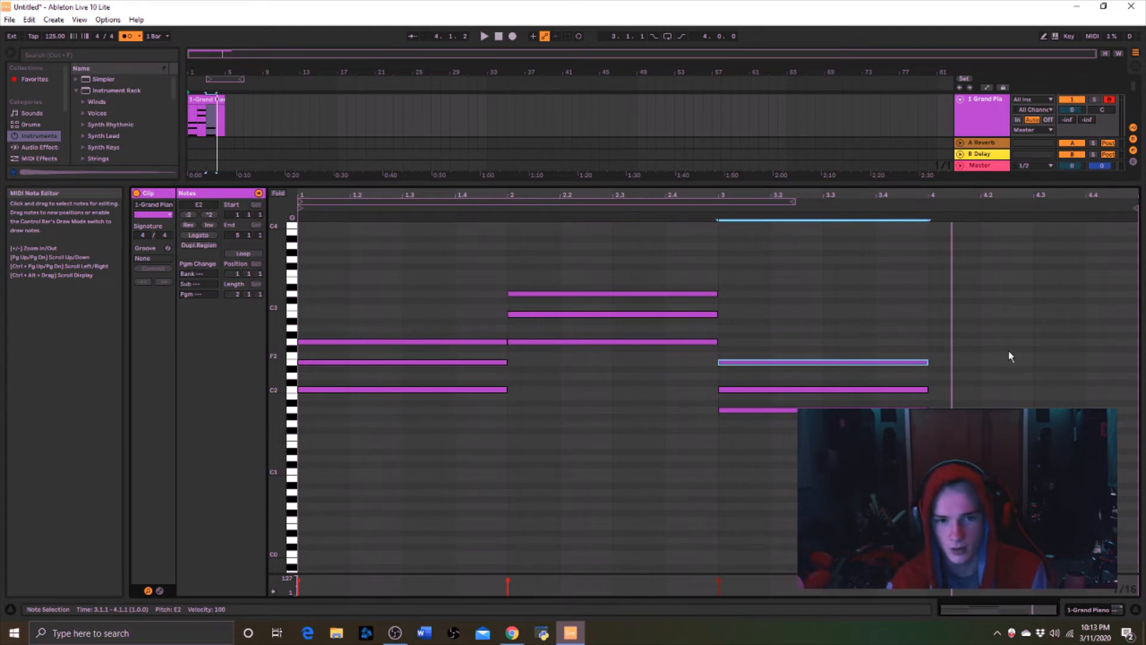
Add a one-bar F major chord with F2, A2 and C3 in bar 4
{"action": "double_click", "coordinate": [934, 355]}
{"action": "left_click_drag", "start_coordinate": [936, 354], "coordinate": [1137, 355]}
{"action": "left_click", "coordinate": [934, 330]}
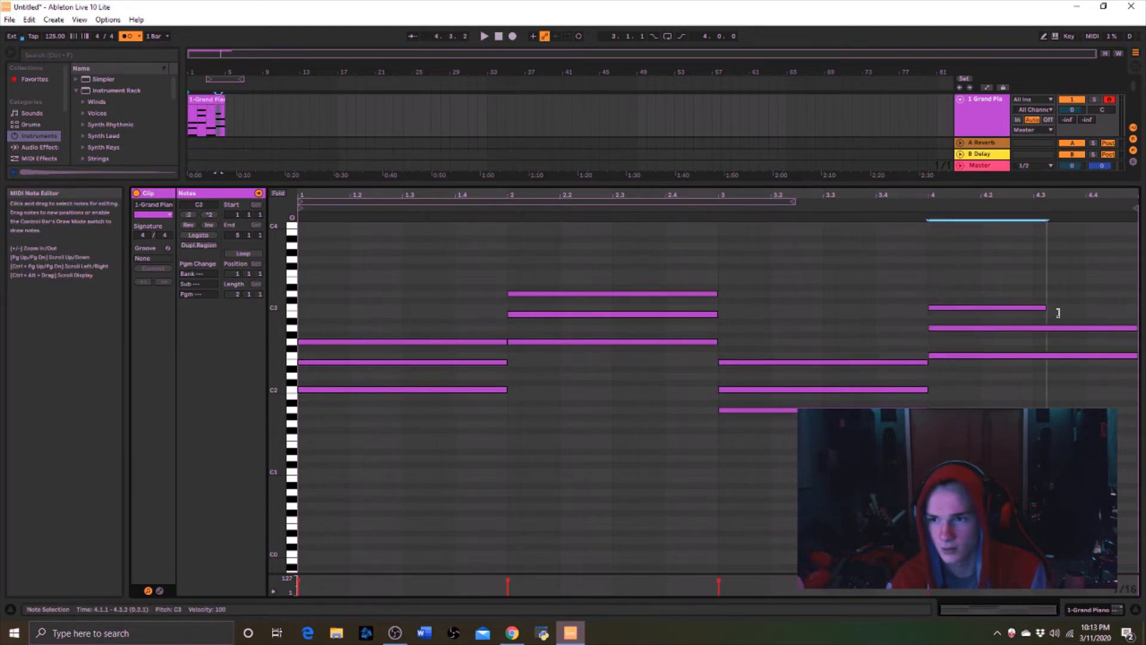
{"action": "left_click_drag", "start_coordinate": [1058, 313], "coordinate": [1138, 312]}
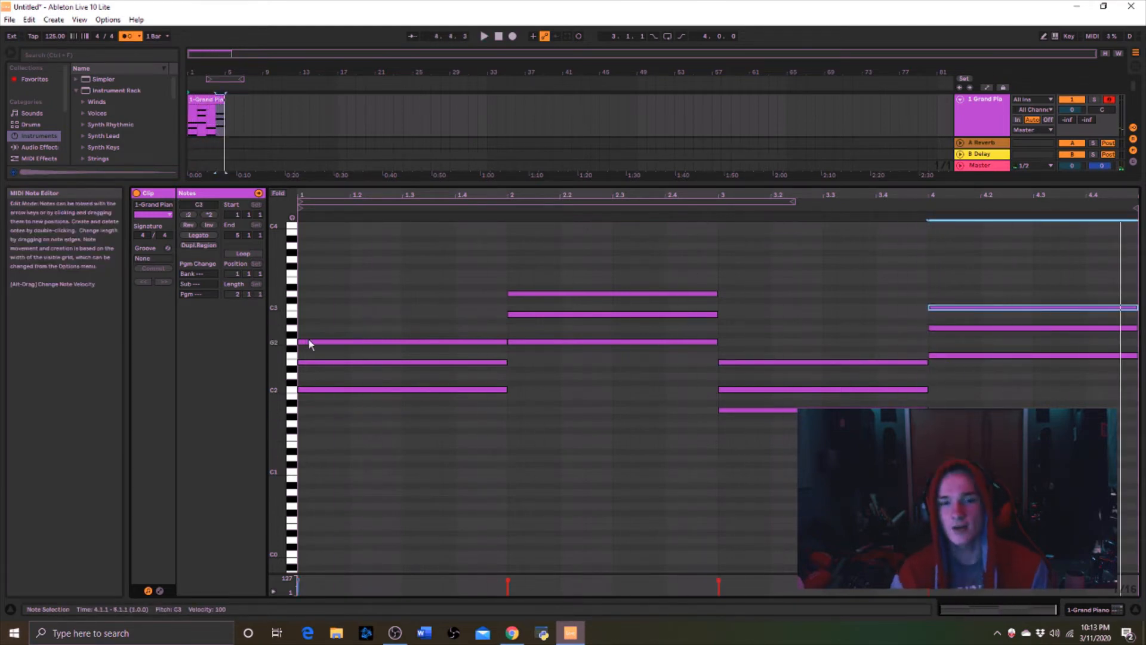
Examine how the four chords are built, highlighting the C2, G2 and A1 notes
{"action": "left_click", "coordinate": [295, 392]}
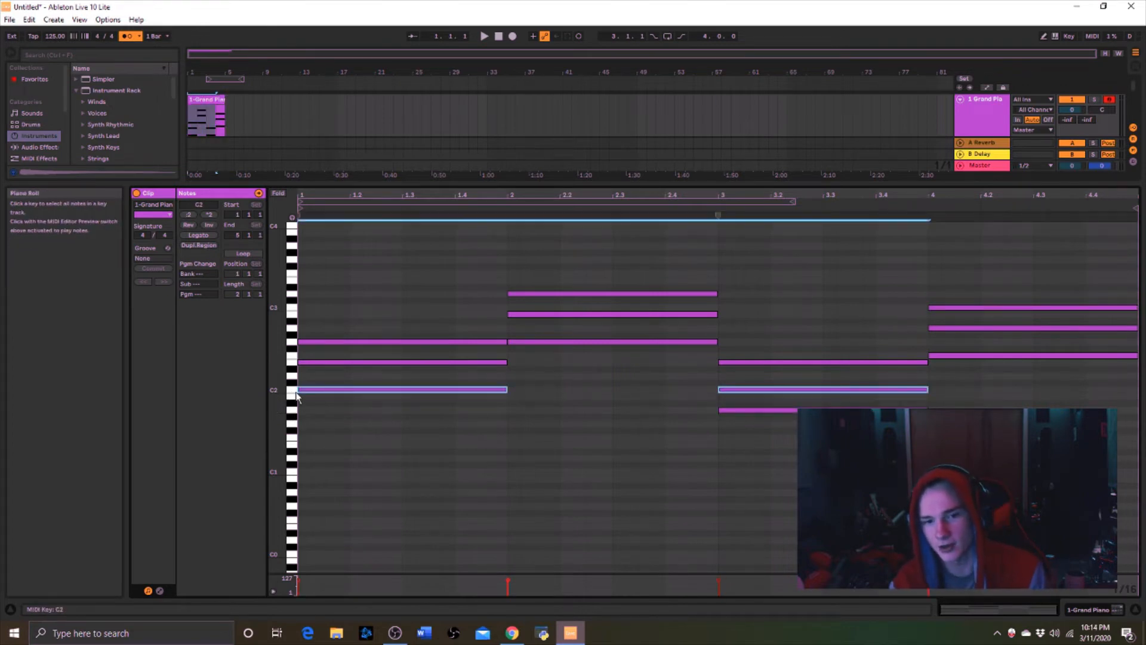
{"action": "left_click", "coordinate": [293, 342]}
{"action": "left_click", "coordinate": [745, 410]}
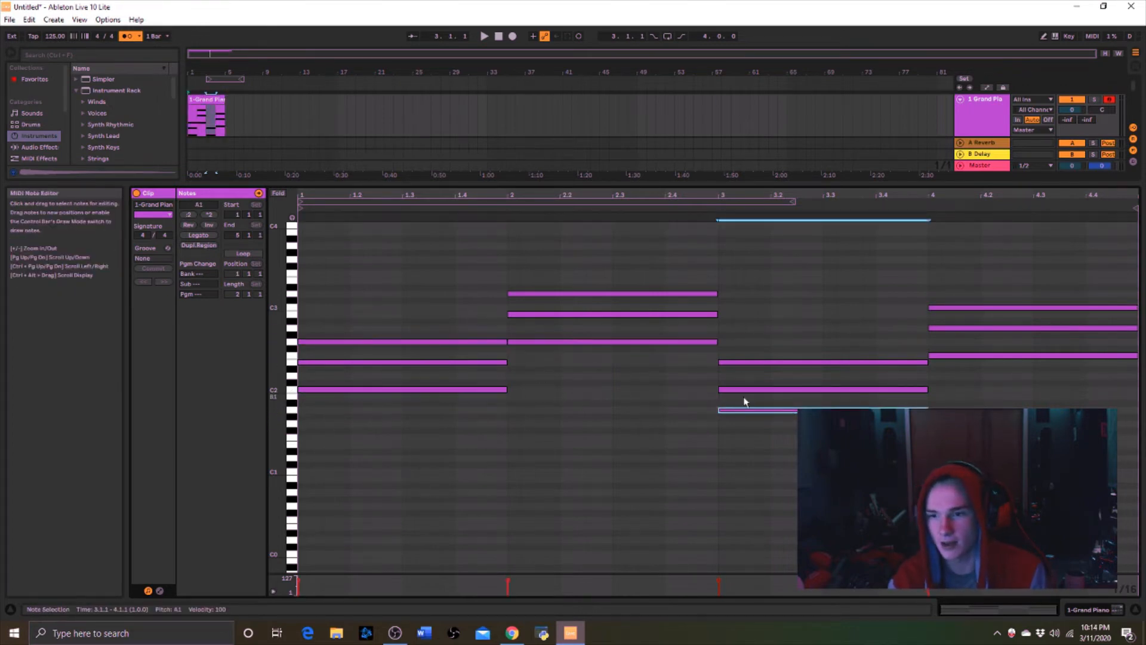
{"action": "left_click", "coordinate": [612, 274]}
{"action": "left_click", "coordinate": [390, 271]}
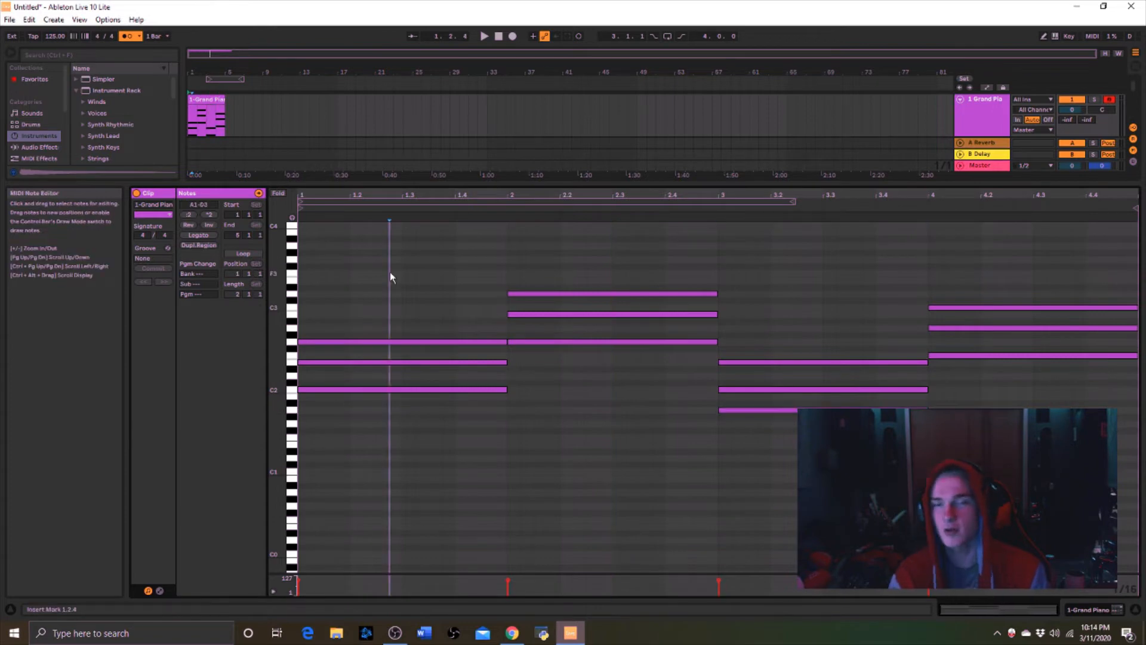
{"action": "mouse_move", "coordinate": [358, 256]}
{"action": "left_mouse_down"}
{"action": "mouse_move", "coordinate": [769, 428]}
{"action": "mouse_move", "coordinate": [937, 425]}
{"action": "left_mouse_up"}
{"action": "left_click", "coordinate": [428, 297]}
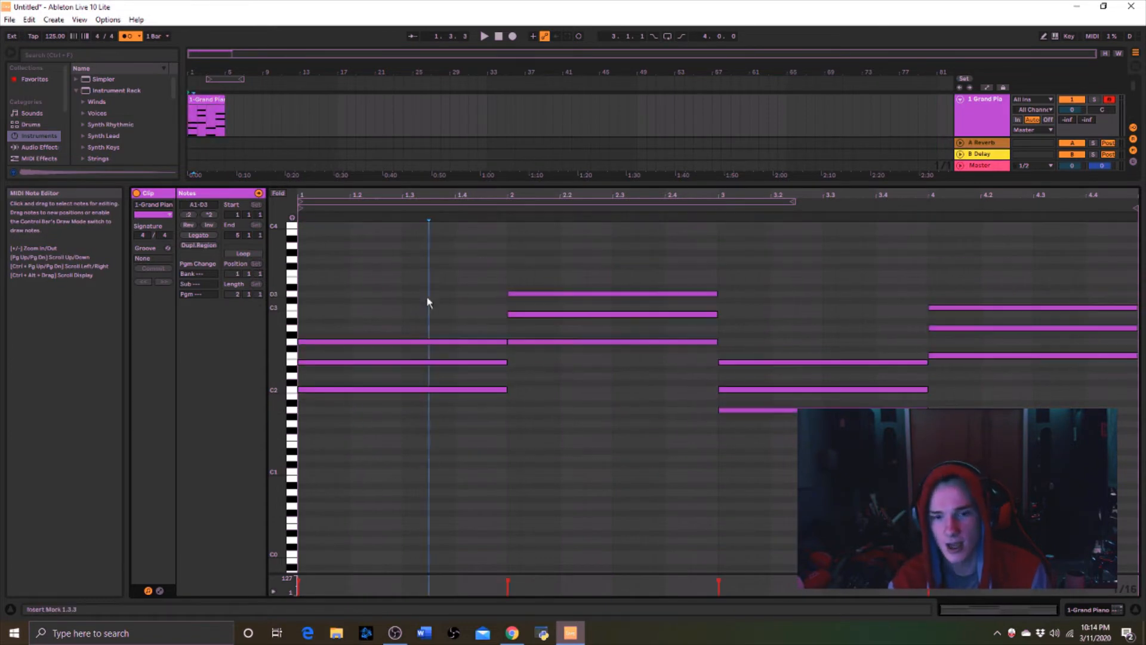
Add one-bar bass notes under the chords: C0, G0, A0 and F0 in bars 1 to 4
{"action": "double_click", "coordinate": [302, 553]}
{"action": "double_click", "coordinate": [713, 506]}
{"action": "scroll", "coordinate": [729, 542], "scroll_direction": "down", "scroll_amount": 2}
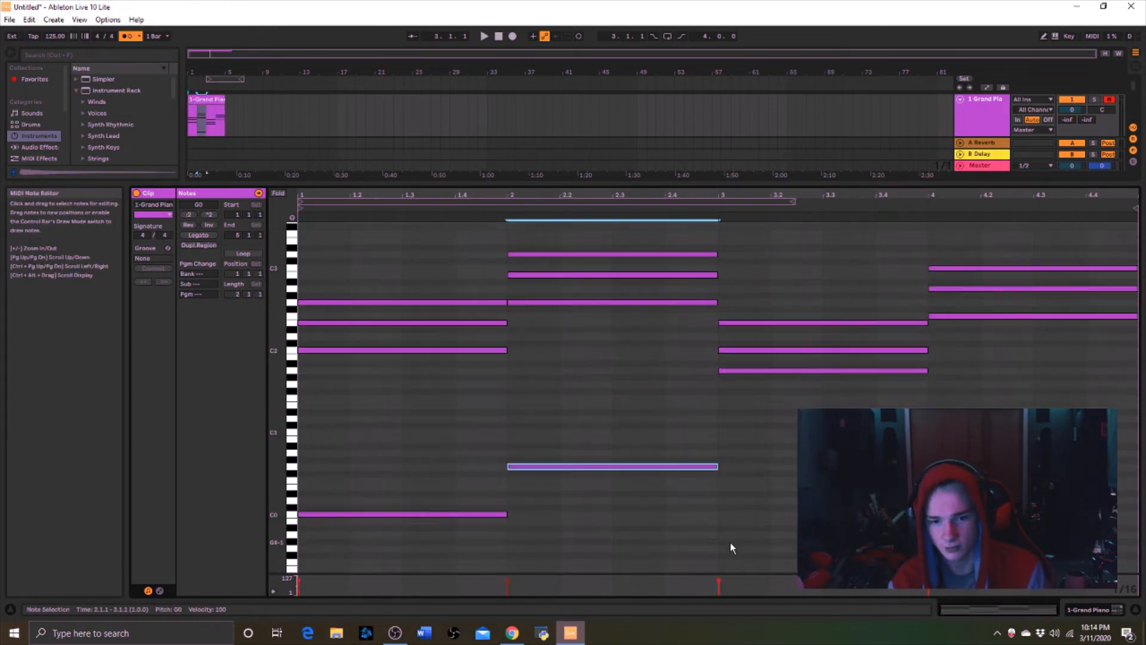
{"action": "double_click", "coordinate": [746, 453]}
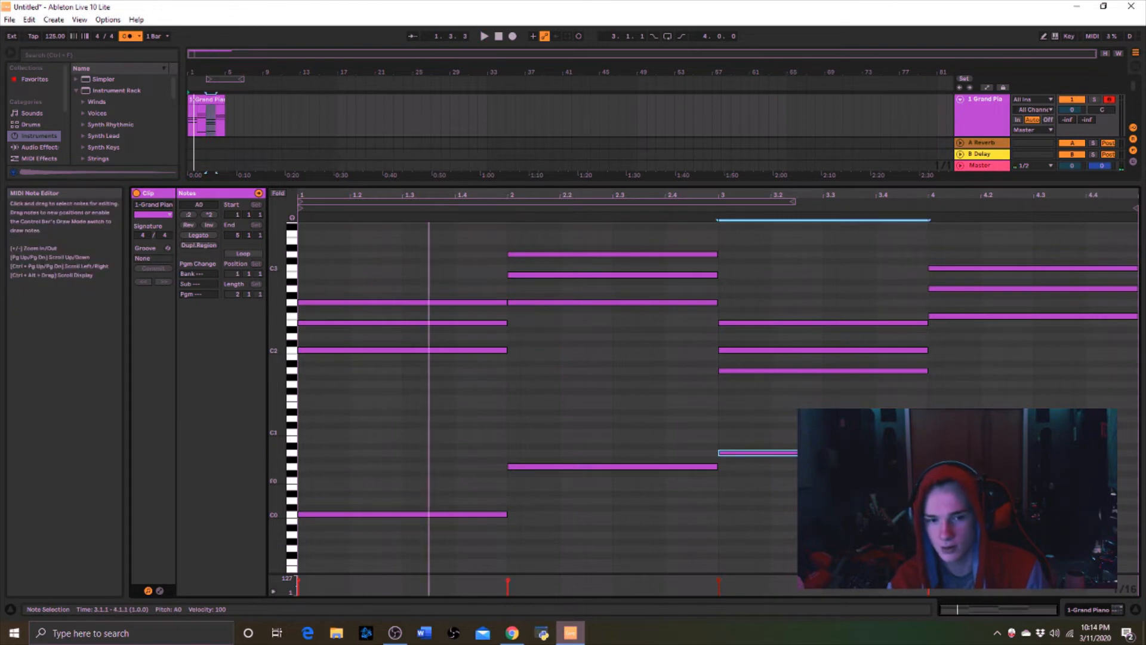
{"action": "double_click", "coordinate": [1132, 480]}
Lower the velocity of the four bass notes to 37 and play the progression
{"action": "left_click_drag", "start_coordinate": [1129, 431], "coordinate": [297, 518]}
{"action": "key", "text": "space"}
{"action": "scroll", "coordinate": [371, 263], "scroll_direction": "up", "scroll_amount": 2}
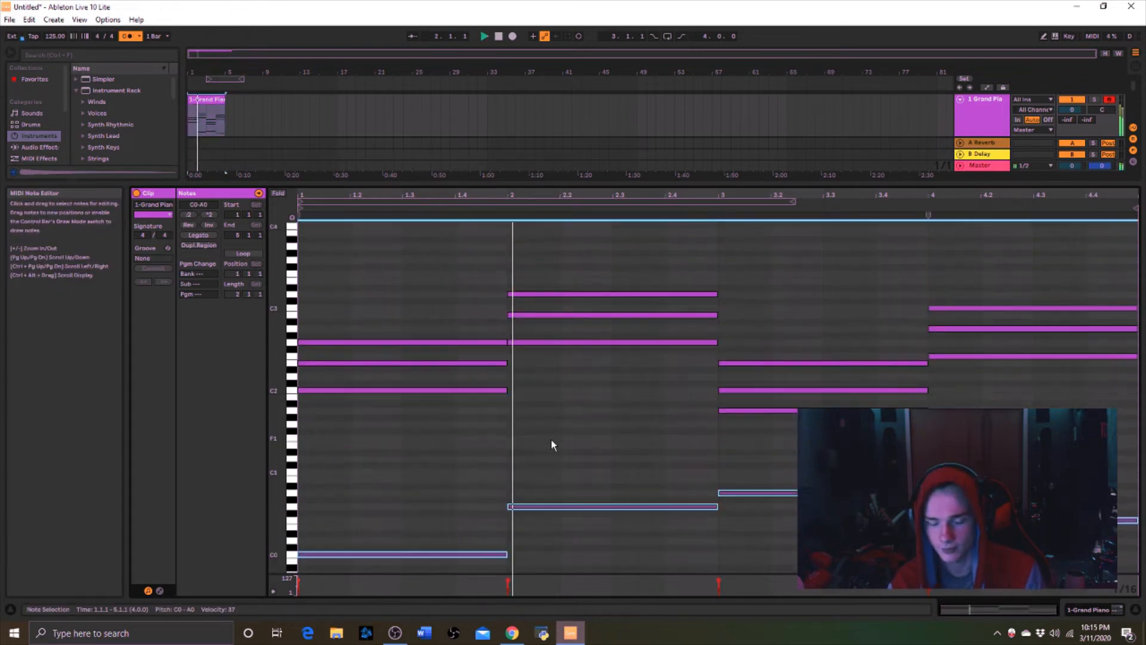
{"action": "key", "text": "space"}
Start the melody in bar 1 with a C4 up to 1.2.3, a D4 at 1.2.3 and an E4 at 1.4
{"action": "scroll", "coordinate": [300, 331], "scroll_direction": "up", "scroll_amount": 4}
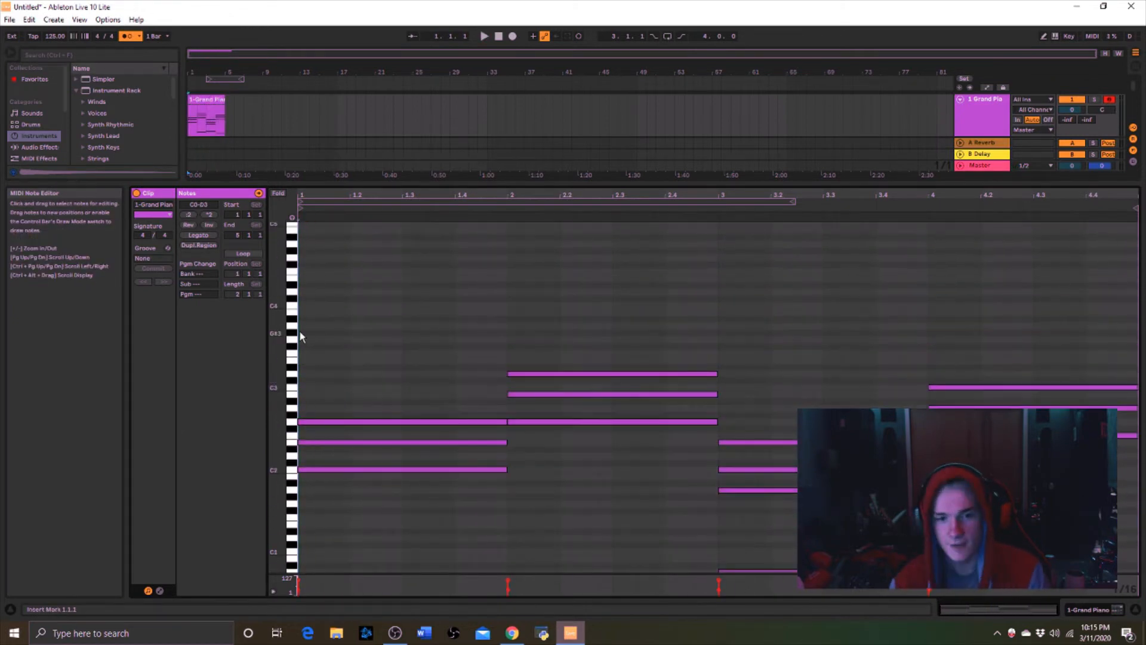
{"action": "scroll", "coordinate": [304, 564], "scroll_direction": "up", "scroll_amount": 4}
{"action": "double_click", "coordinate": [305, 385]}
{"action": "left_click_drag", "start_coordinate": [309, 385], "coordinate": [442, 358]}
{"action": "double_click", "coordinate": [384, 371]}
{"action": "double_click", "coordinate": [425, 358]}
{"action": "left_click_drag", "start_coordinate": [439, 359], "coordinate": [478, 360]}
{"action": "key", "text": "space"}
{"action": "left_click_drag", "start_coordinate": [401, 385], "coordinate": [378, 386]}
Continue the melody in bar 2 with eighth notes C4 at 2.2 and G3 at 2.3.3
{"action": "double_click", "coordinate": [489, 386]}
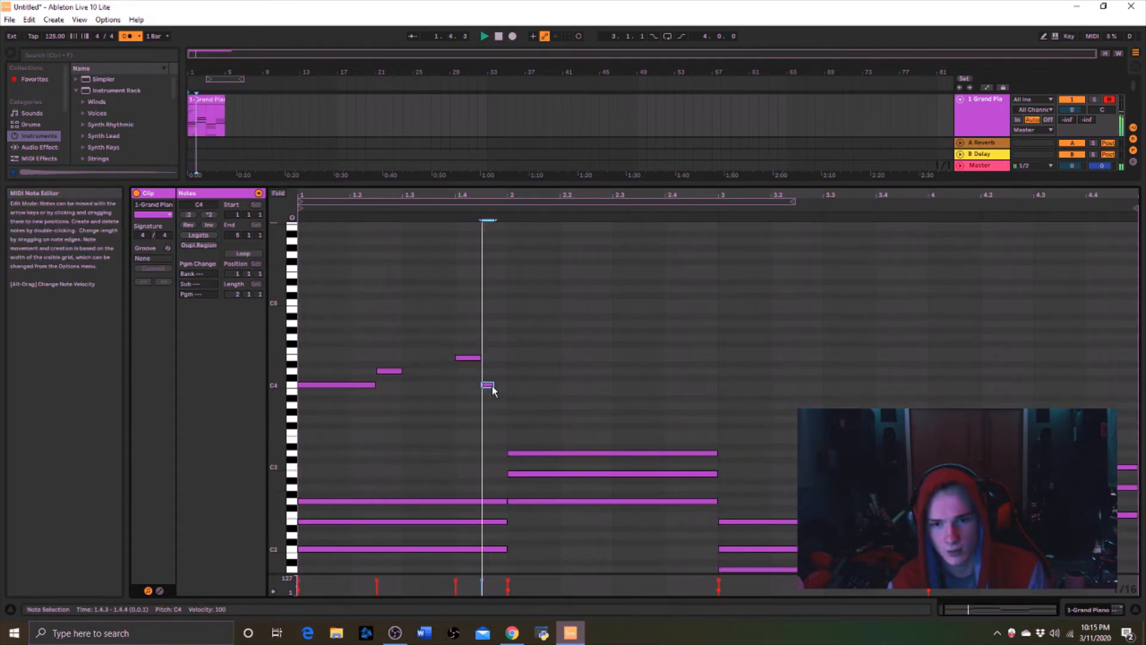
{"action": "left_click_drag", "start_coordinate": [494, 386], "coordinate": [507, 386]}
{"action": "left_click_drag", "start_coordinate": [485, 386], "coordinate": [564, 388]}
{"action": "key", "text": "space"}
{"action": "left_click", "coordinate": [648, 398]}
{"action": "double_click", "coordinate": [647, 412]}
{"action": "key", "text": "space"}
Copy the melody of bars 1 and 2 and place the copy from the start of bar 3
{"action": "left_click_drag", "start_coordinate": [651, 412], "coordinate": [300, 353]}
{"action": "key", "text": "space"}
{"action": "key", "text": "space"}
{"action": "key", "text": "space"}
{"action": "key", "text": "ctrl+c"}
{"action": "left_click", "coordinate": [745, 383]}
{"action": "key", "text": "ctrl+v"}
{"action": "key", "text": "space"}
{"action": "left_click_drag", "start_coordinate": [747, 385], "coordinate": [720, 385]}
{"action": "left_click", "coordinate": [707, 418]}
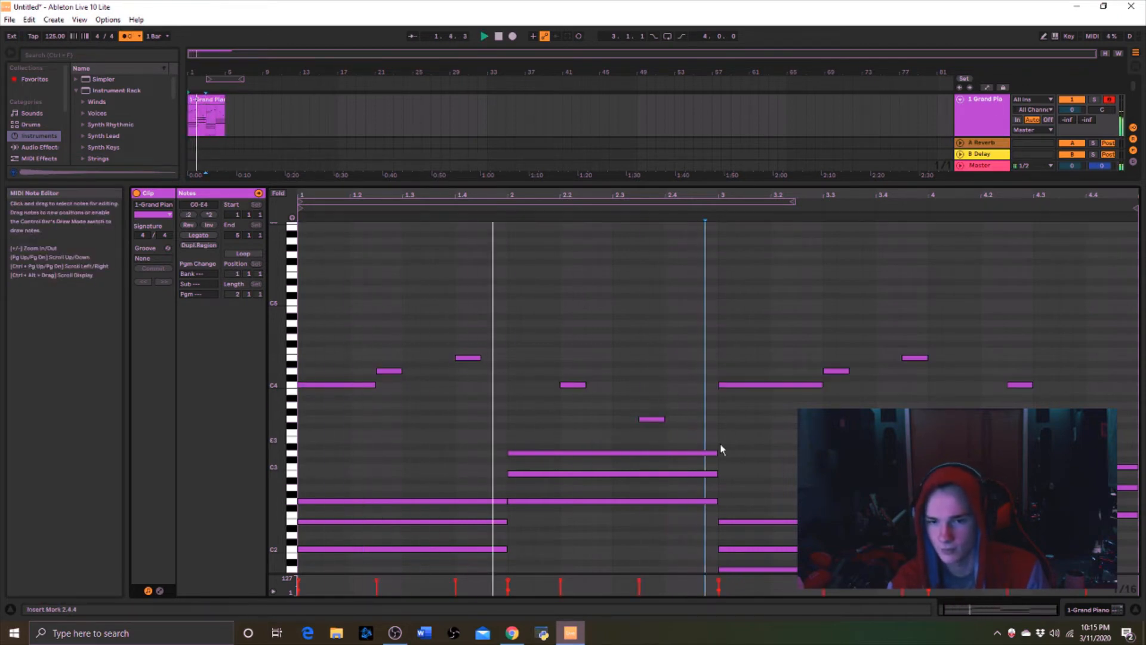
Shorten the copied C4 in bar 3 to end at 3.2.3 and shift the following copied notes earlier
{"action": "left_click_drag", "start_coordinate": [301, 386], "coordinate": [287, 385]}
{"action": "key", "text": "ctrl+z"}
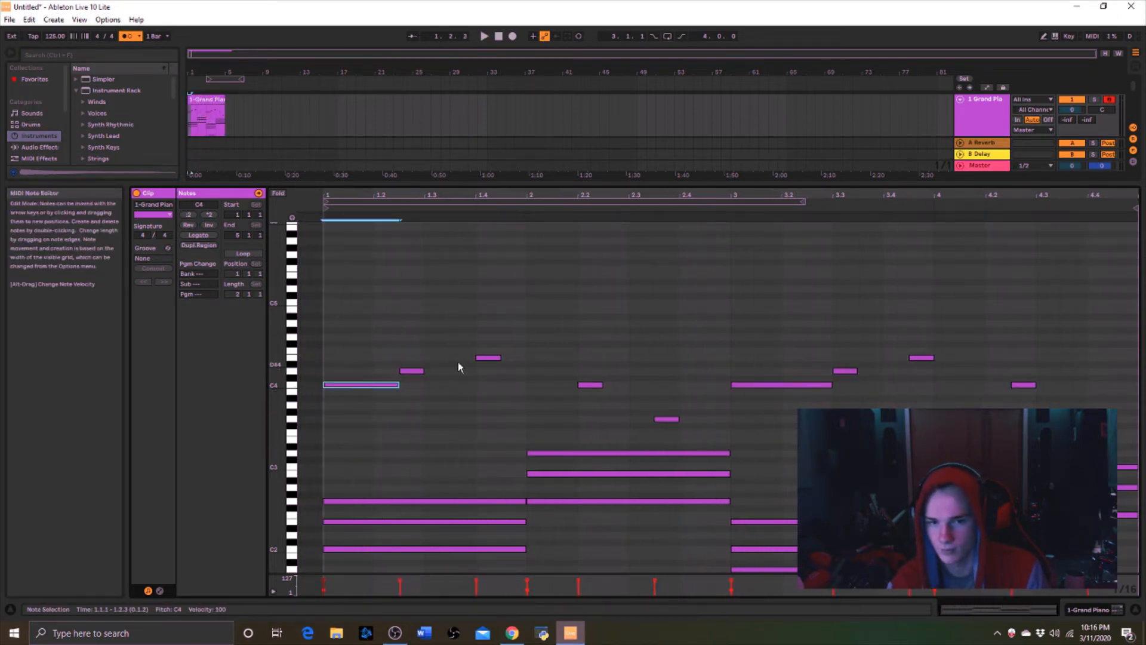
{"action": "left_click_drag", "start_coordinate": [722, 326], "coordinate": [1137, 432]}
{"action": "left_click_drag", "start_coordinate": [766, 385], "coordinate": [740, 385]}
{"action": "left_click_drag", "start_coordinate": [707, 385], "coordinate": [731, 388]}
{"action": "key", "text": "space"}
Raise the copied E4 in bar 3 to G4 and end bar 4 with A3, G3 and D3 after the C4
{"action": "left_click_drag", "start_coordinate": [899, 359], "coordinate": [899, 339]}
{"action": "key", "text": "space"}
{"action": "mouse_move", "coordinate": [995, 385]}
{"action": "left_mouse_down"}
{"action": "mouse_move", "coordinate": [995, 374]}
{"action": "mouse_move", "coordinate": [995, 385]}
{"action": "left_mouse_up"}
{"action": "key", "text": "space"}
{"action": "left_click", "coordinate": [1072, 419]}
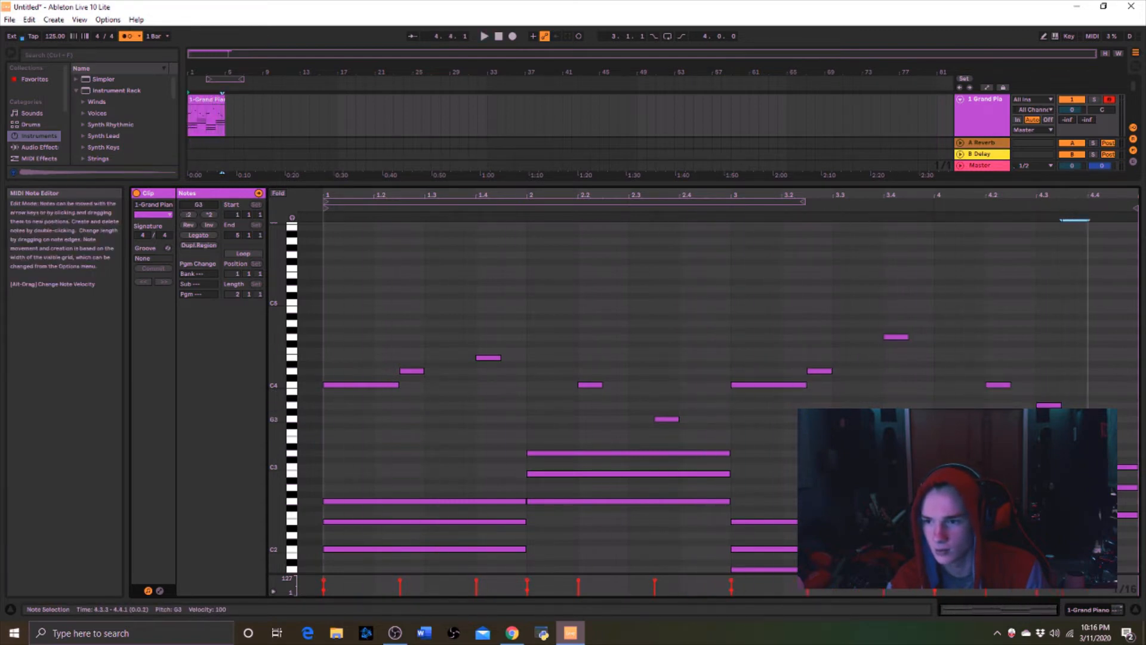
{"action": "key", "text": "space"}
{"action": "key", "text": "space"}
{"action": "double_click", "coordinate": [1130, 453]}
{"action": "key", "text": "space"}
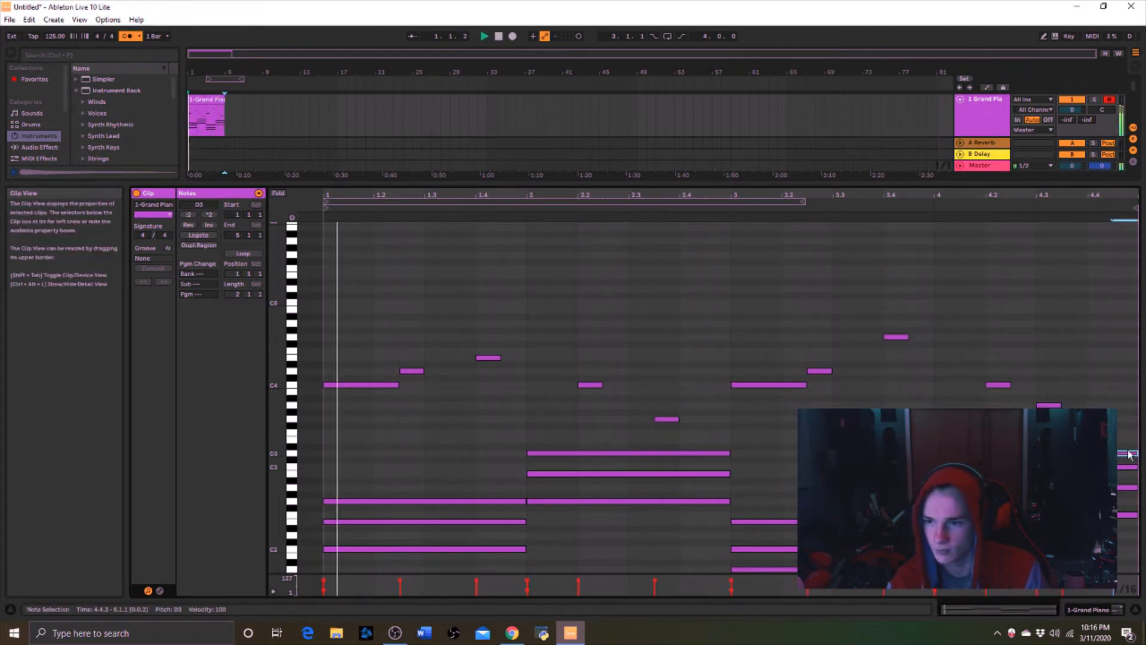
Play back the piano clip and review its melody and chords in the note editor
{"action": "left_click_drag", "start_coordinate": [541, 185], "coordinate": [612, 479]}
{"action": "key", "text": "space"}
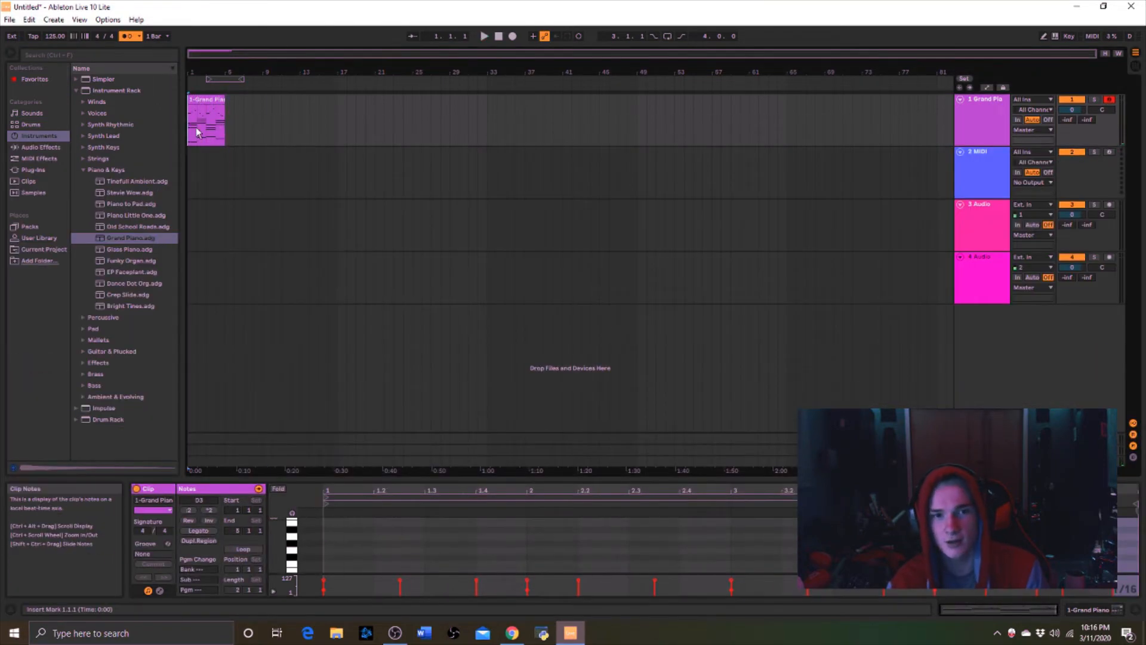
{"action": "key", "text": "space"}
{"action": "key", "text": "space"}
{"action": "left_click", "coordinate": [209, 100]}
{"action": "left_click_drag", "start_coordinate": [437, 479], "coordinate": [437, 218]}
{"action": "scroll", "coordinate": [437, 477], "scroll_direction": "up", "scroll_amount": 4}
{"action": "key", "text": "space"}
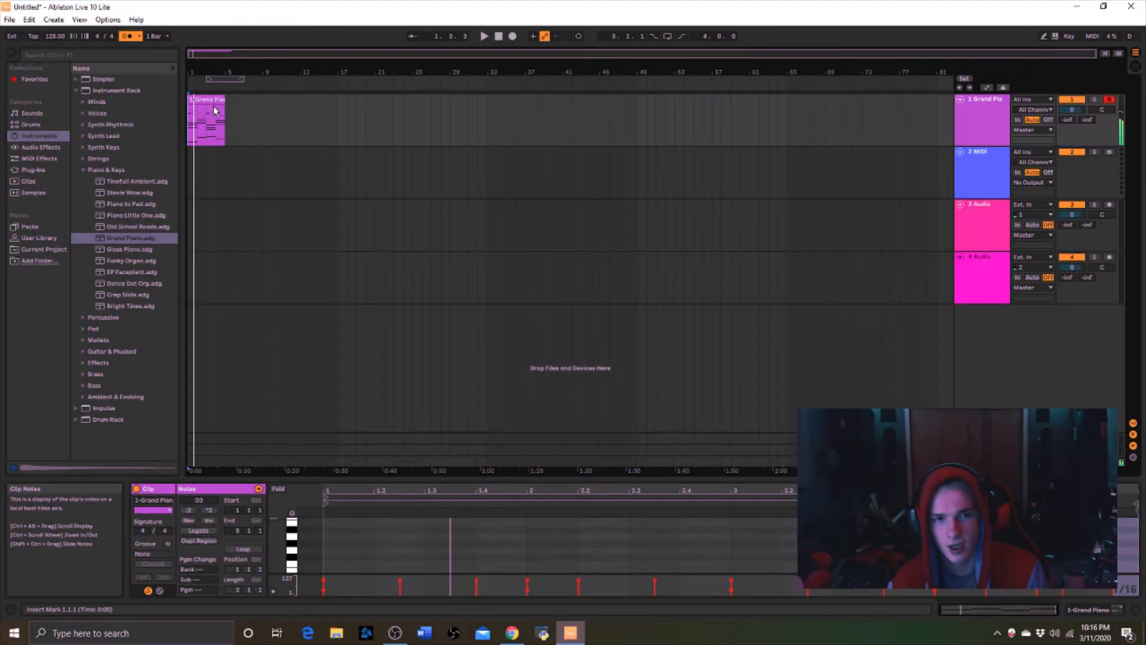
{"action": "right_click", "coordinate": [212, 106]}
{"action": "left_click", "coordinate": [207, 100]}
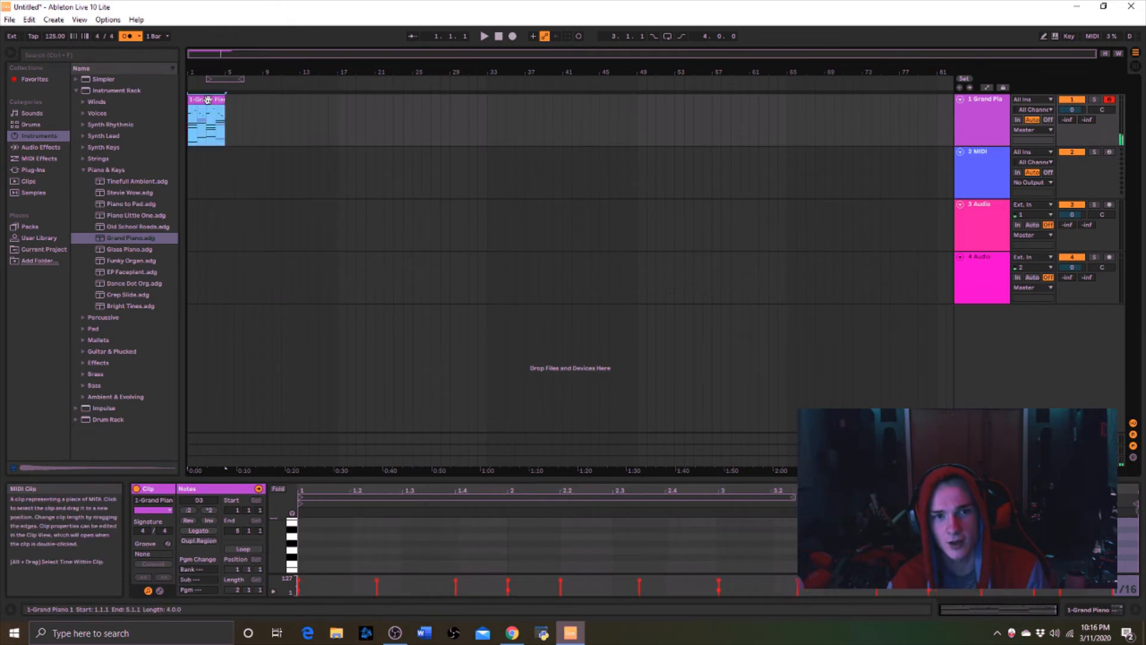
{"action": "left_click_drag", "start_coordinate": [484, 470], "coordinate": [484, 210]}
{"action": "scroll", "coordinate": [449, 461], "scroll_direction": "down", "scroll_amount": 5}
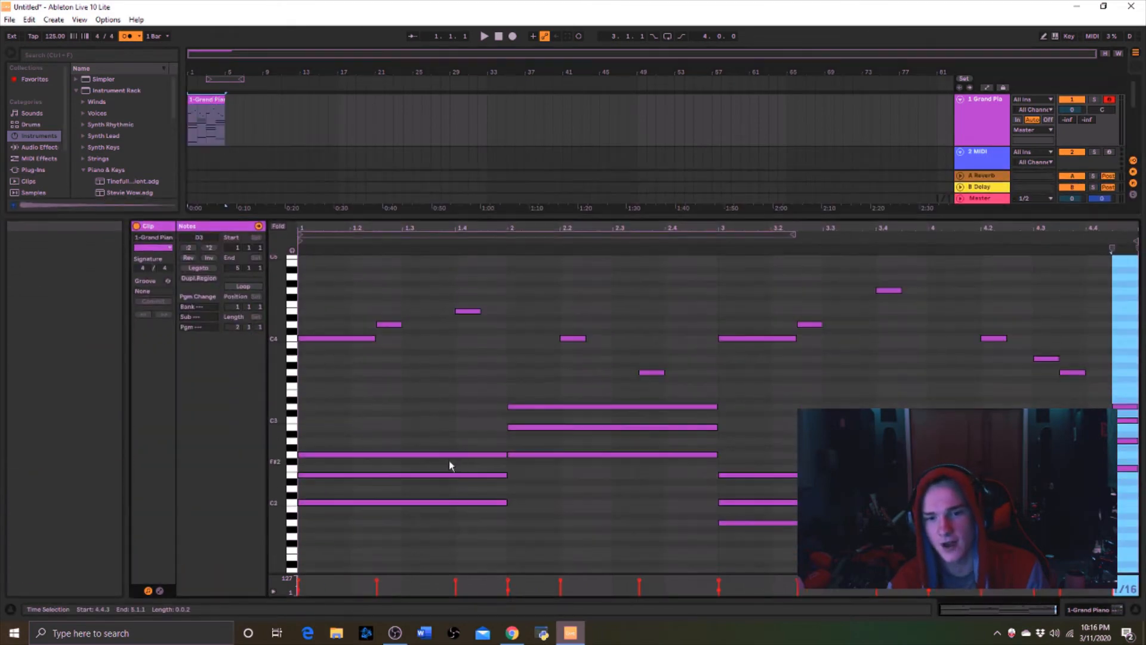
{"action": "scroll", "coordinate": [435, 457], "scroll_direction": "up", "scroll_amount": 5}
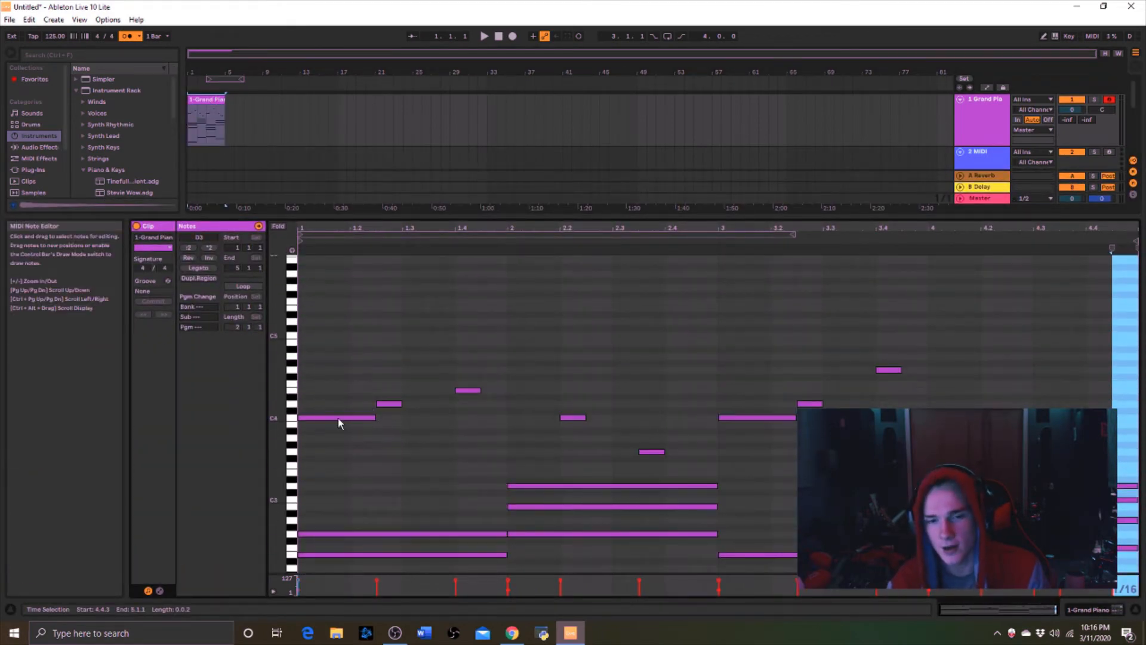
{"action": "key", "text": "space"}
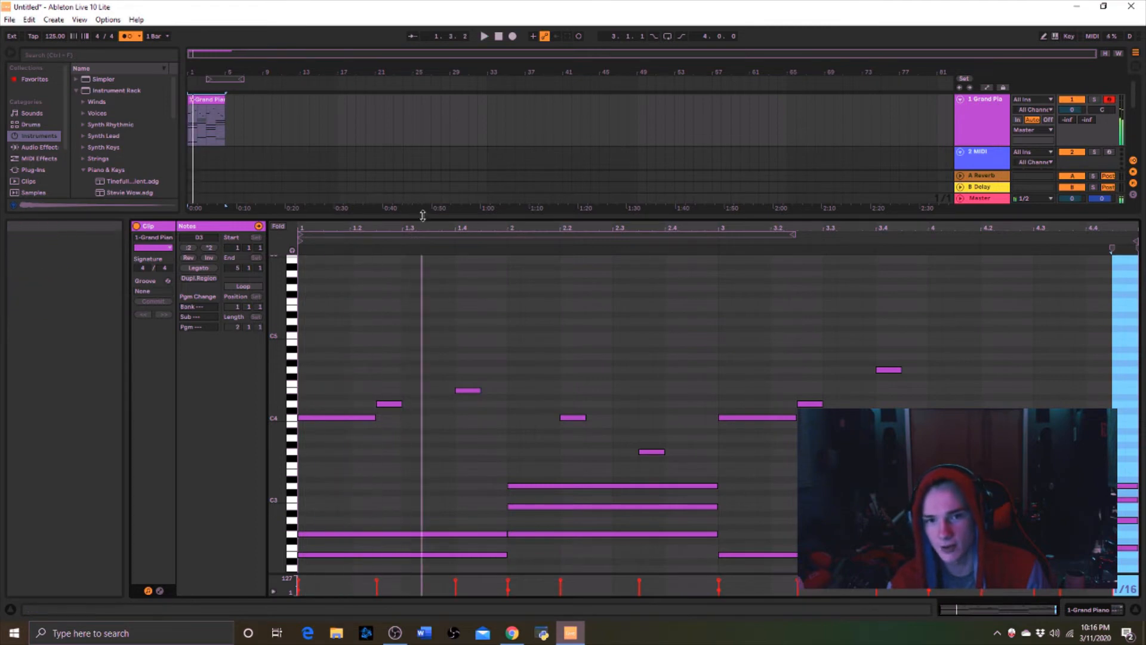
Duplicate the four-bar piano clip twice so that three copies run back to back, and play them
{"action": "left_click_drag", "start_coordinate": [423, 212], "coordinate": [428, 481]}
{"action": "right_click", "coordinate": [213, 111]}
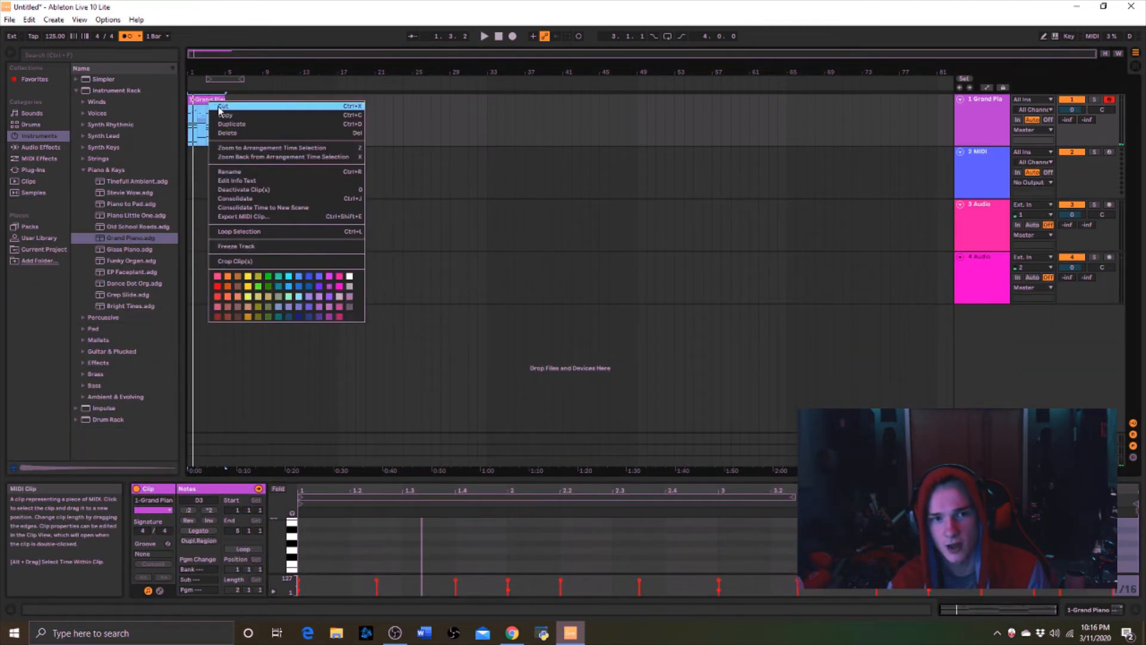
{"action": "left_click", "coordinate": [229, 117]}
{"action": "key", "text": "ctrl+d"}
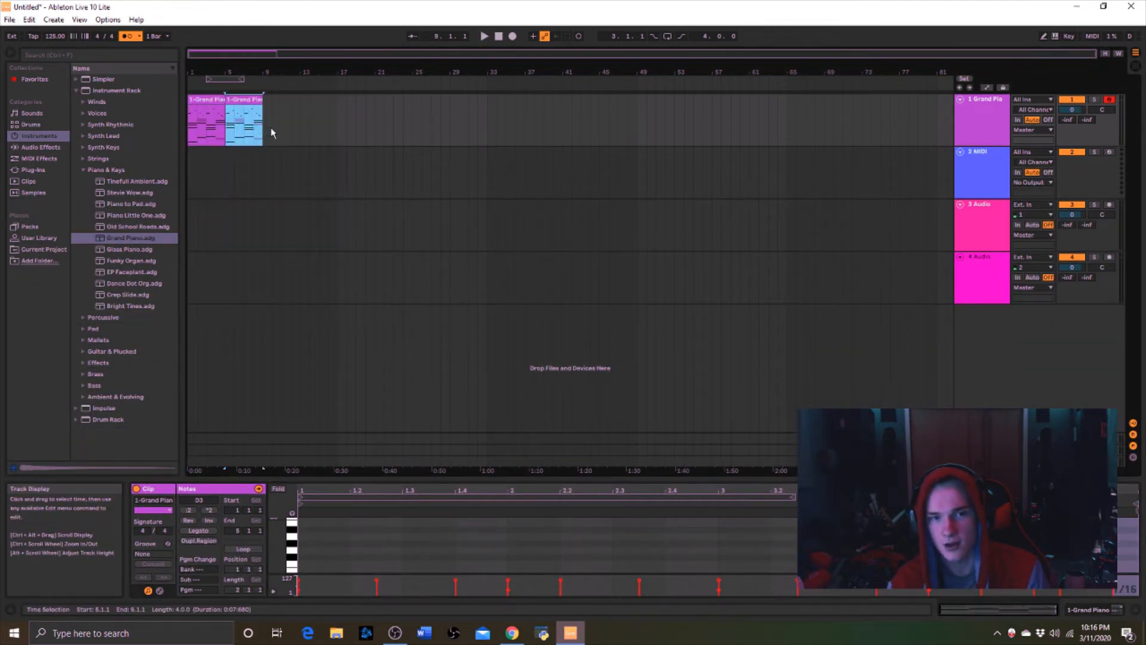
{"action": "key", "text": "ctrl+d"}
{"action": "key", "text": "space"}
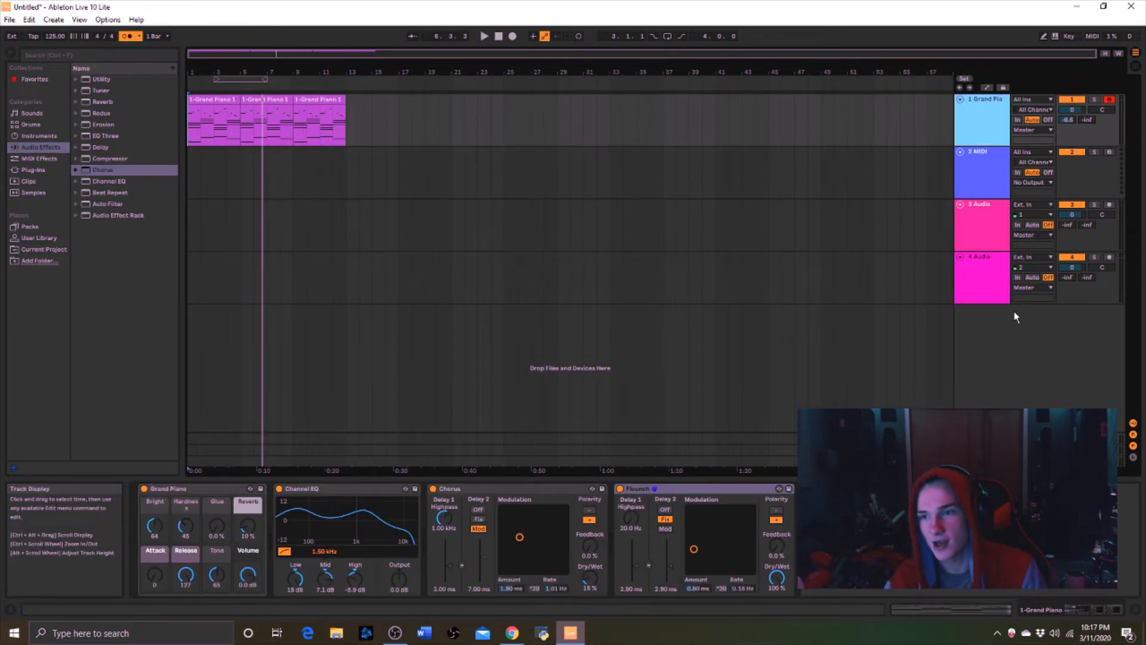
Insert a new MIDI track, move it directly below the Grand Piano track and arm it for recording
{"action": "right_click", "coordinate": [1021, 337]}
{"action": "left_click", "coordinate": [1041, 354]}
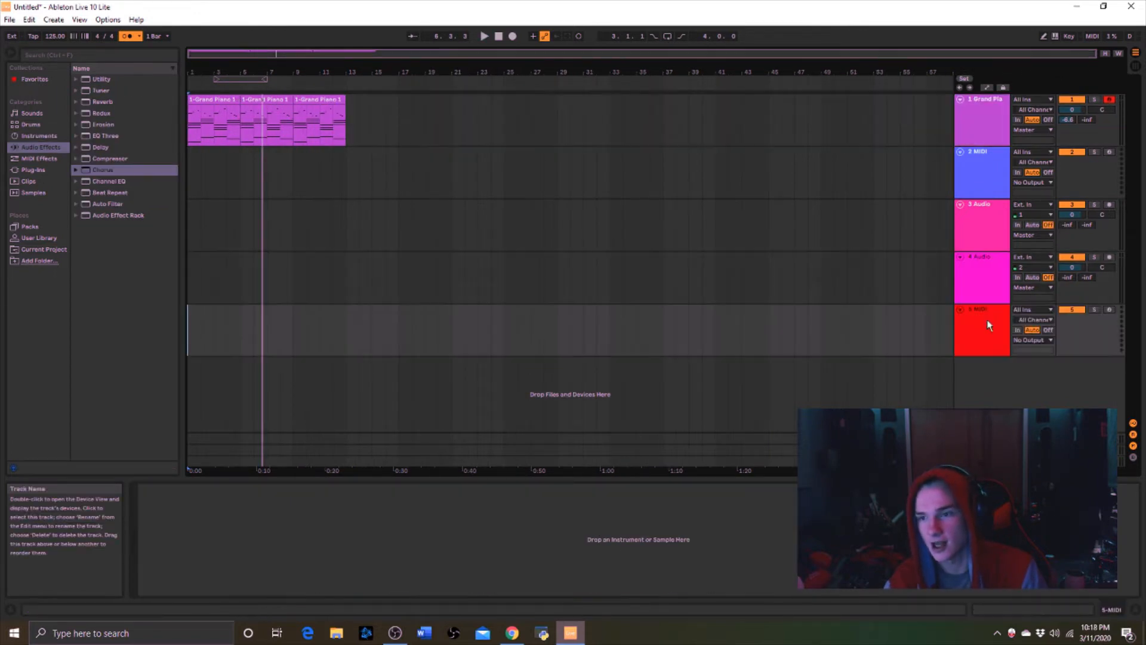
{"action": "left_click_drag", "start_coordinate": [988, 321], "coordinate": [987, 165]}
{"action": "left_click", "coordinate": [1109, 152]}
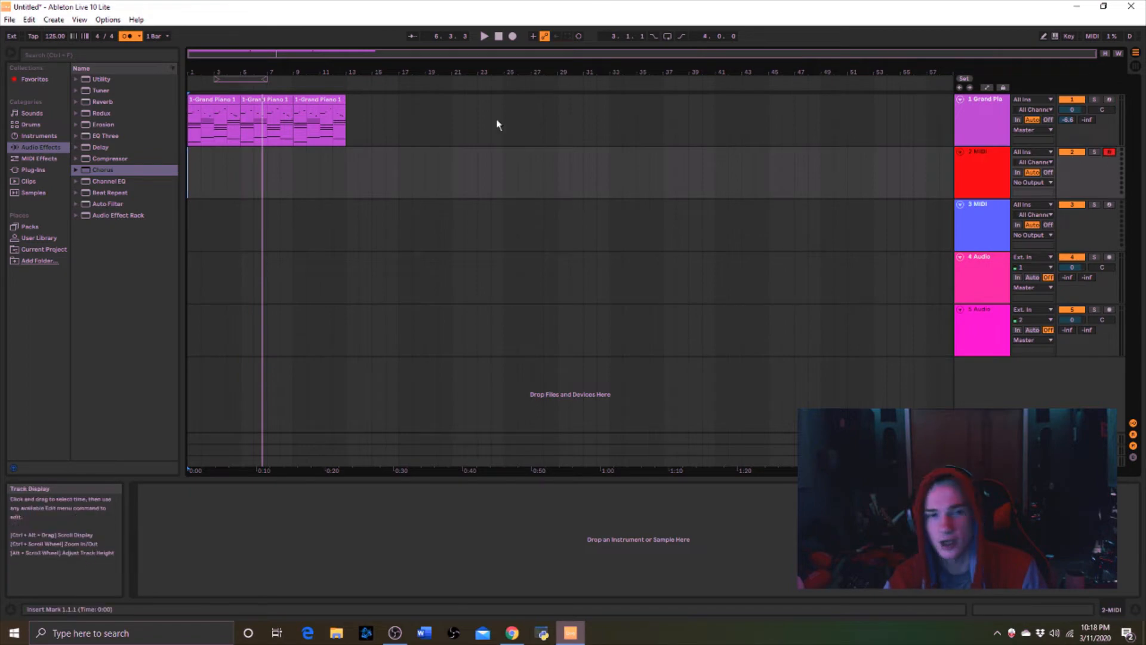
Load the 808 Core Kit onto the new track and record an empty clip, extended to four bars from bar 1
{"action": "left_click", "coordinate": [42, 126]}
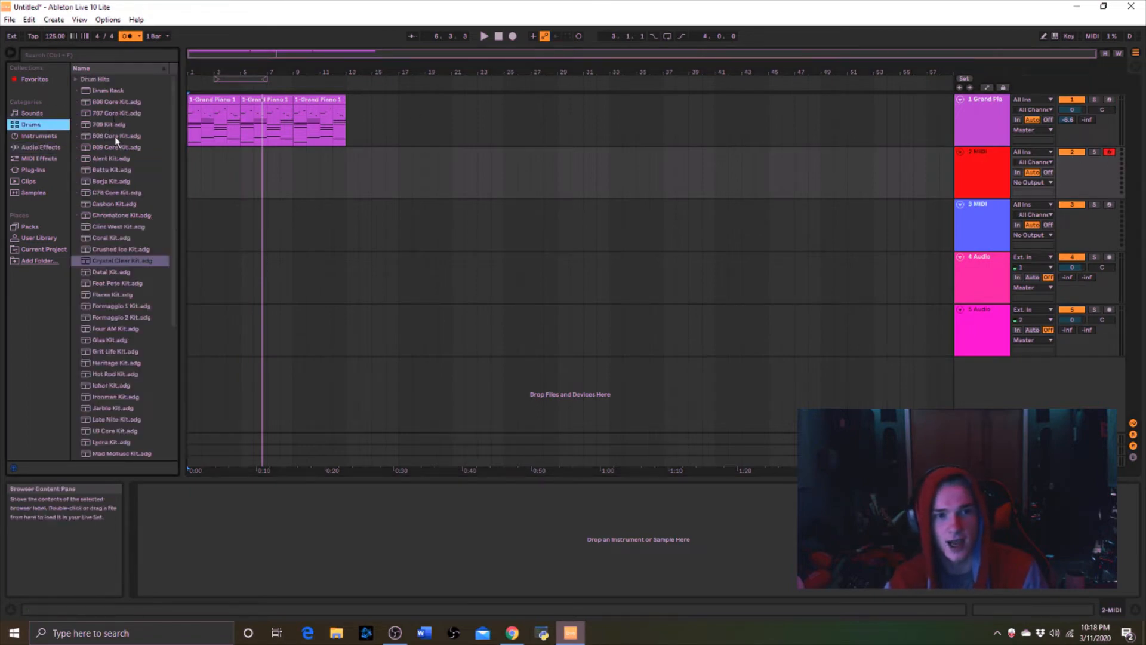
{"action": "left_click", "coordinate": [116, 136]}
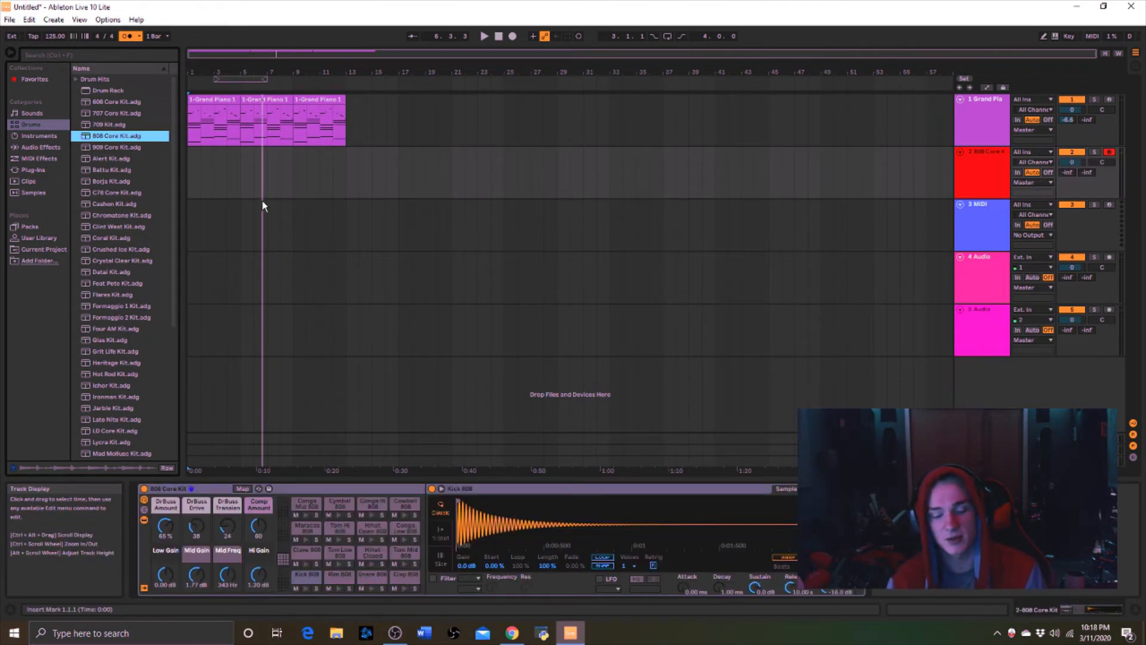
{"action": "left_click", "coordinate": [513, 36]}
{"action": "left_click", "coordinate": [501, 37]}
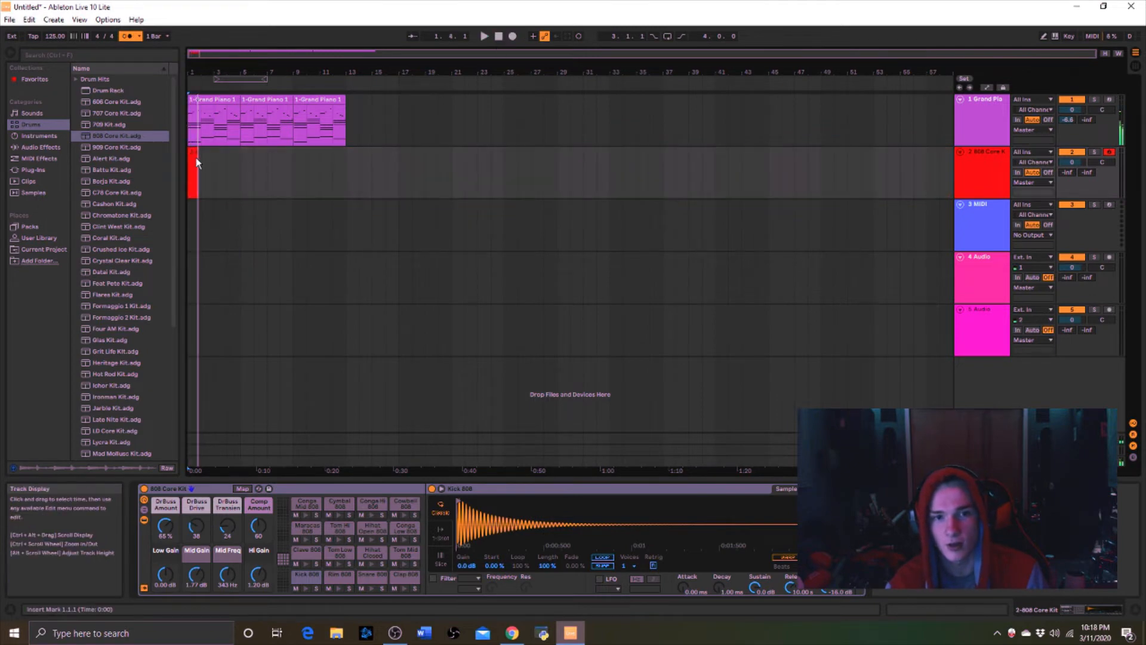
{"action": "double_click", "coordinate": [225, 151]}
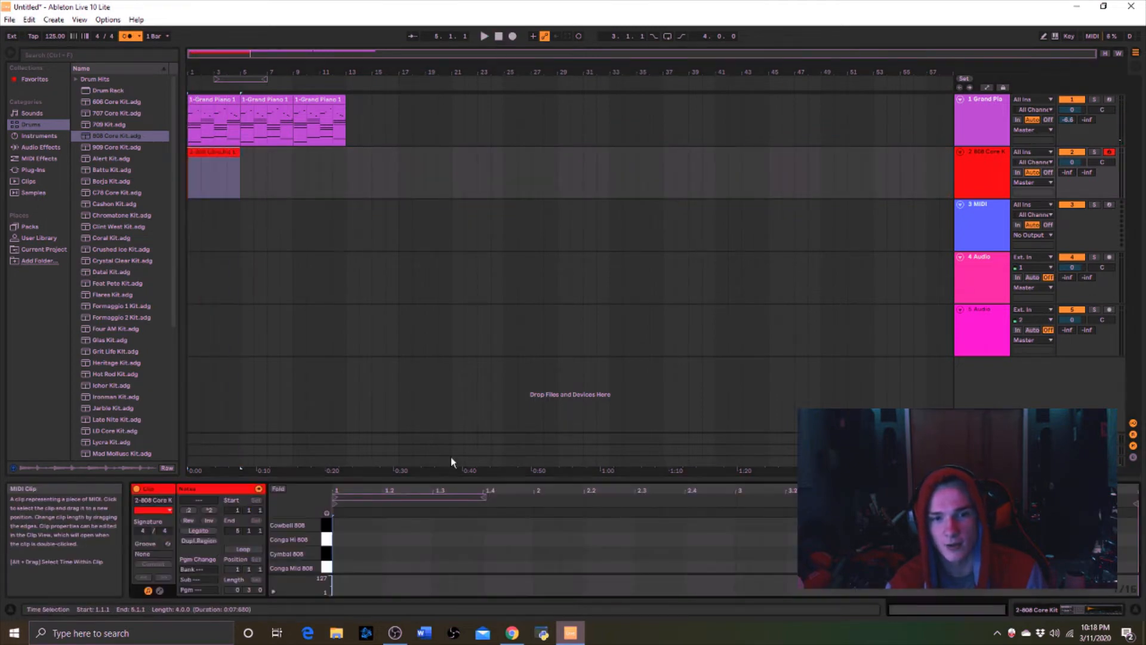
{"action": "left_click_drag", "start_coordinate": [456, 480], "coordinate": [448, 255]}
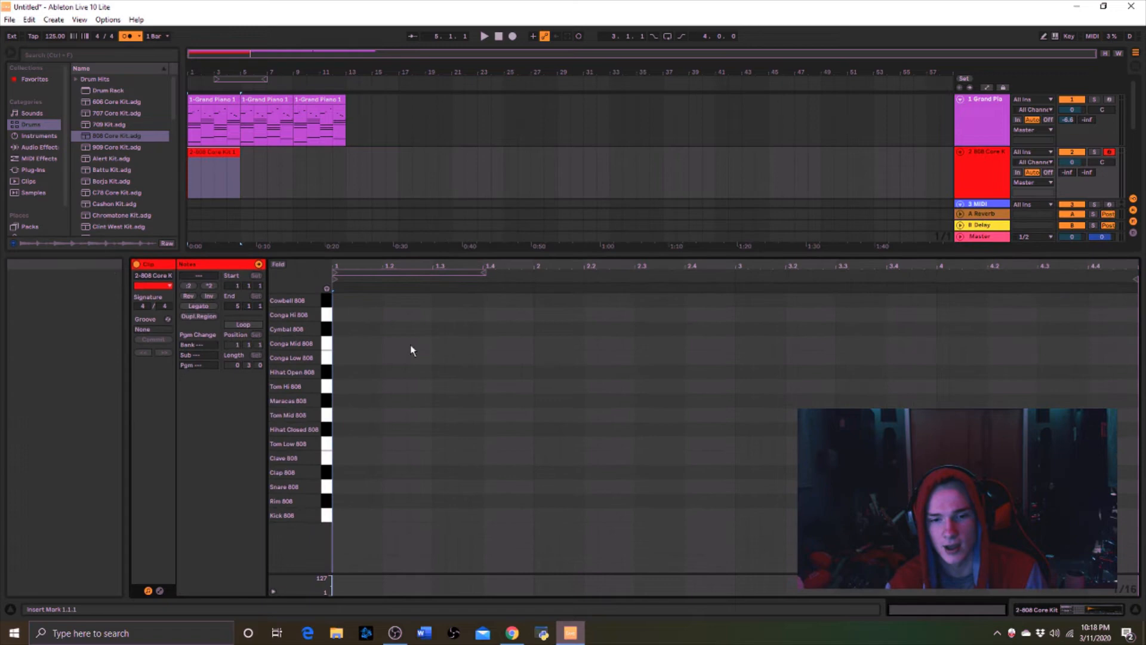
{"action": "double_click", "coordinate": [338, 515]}
{"action": "key", "text": "space"}
{"action": "double_click", "coordinate": [337, 515]}
{"action": "key", "text": "space"}
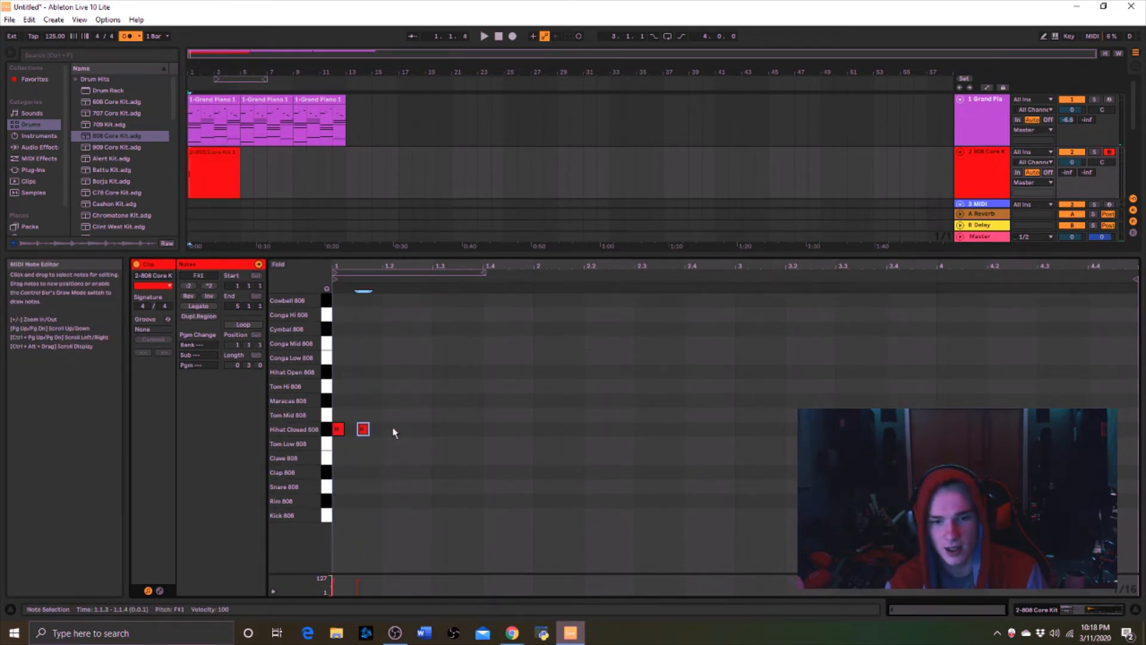
Fill bar 1 of the drum clip with closed 808 hi-hats on every eighth note
{"action": "double_click", "coordinate": [413, 428]}
{"action": "double_click", "coordinate": [438, 429]}
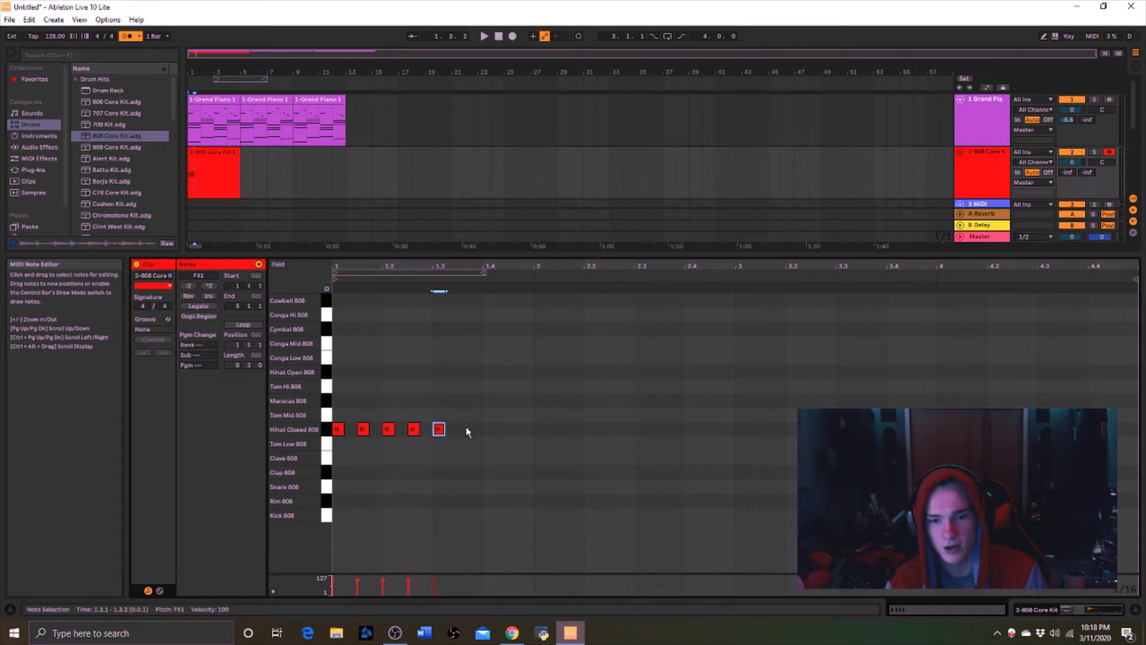
{"action": "double_click", "coordinate": [464, 428]}
{"action": "double_click", "coordinate": [488, 429]}
{"action": "double_click", "coordinate": [514, 429]}
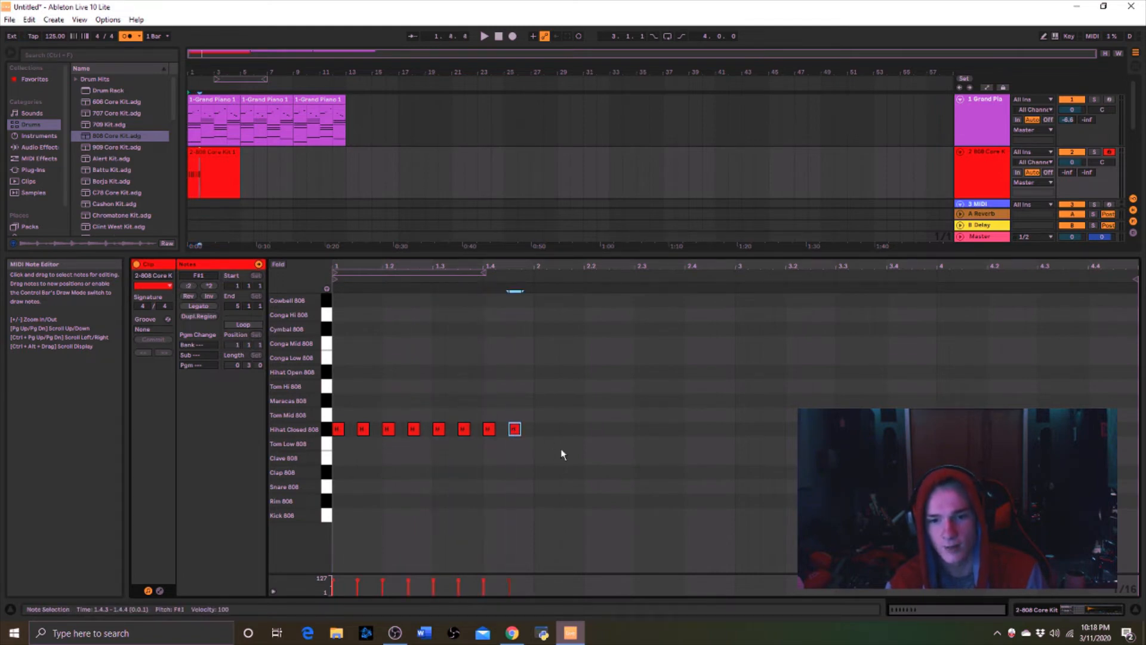
Duplicate the bar of closed hi-hats through bar 4 and play the result
{"action": "left_click_drag", "start_coordinate": [548, 456], "coordinate": [338, 385]}
{"action": "key", "text": "ctrl+d"}
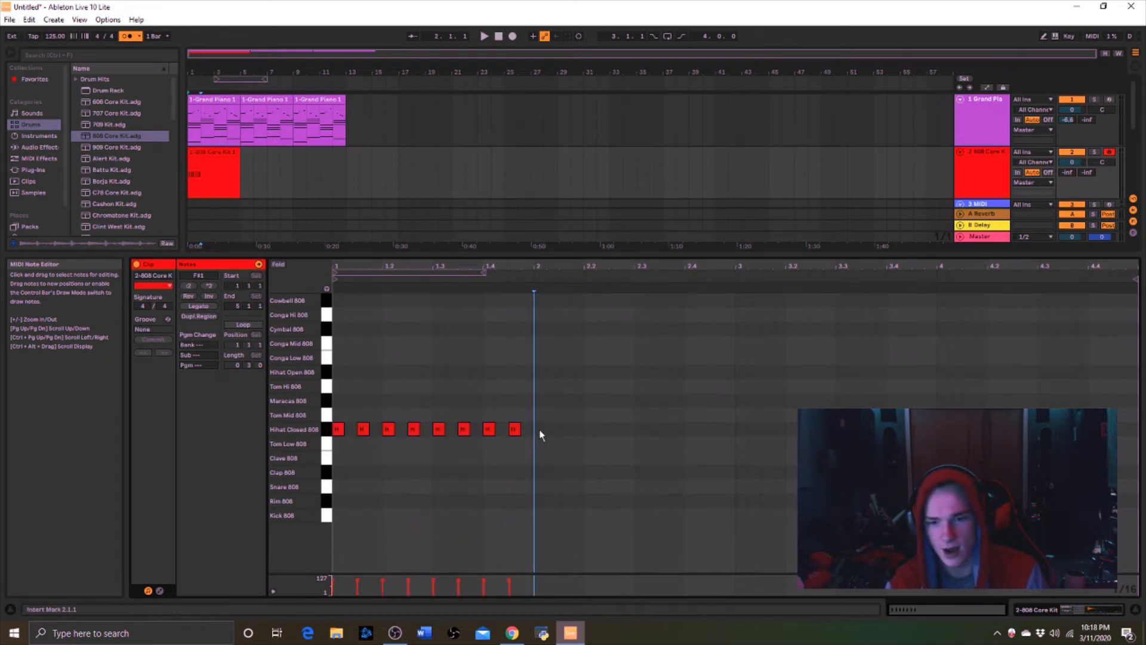
{"action": "key", "text": "ctrl+d"}
{"action": "key", "text": "space"}
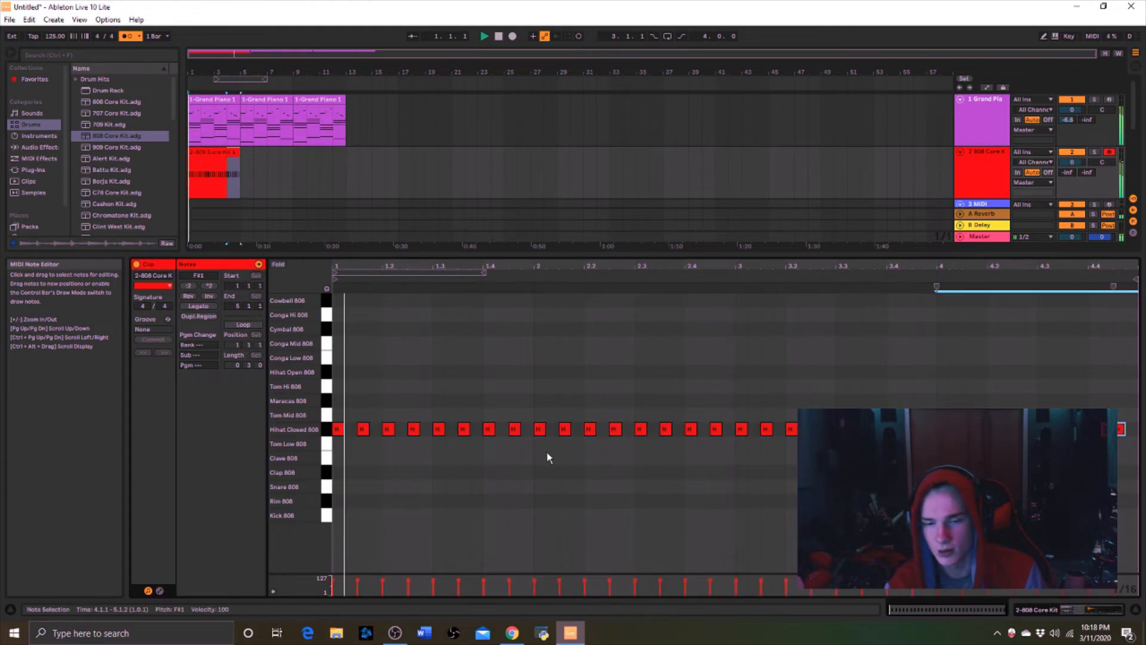
Lower the velocity of all closed hi-hat notes to 41
{"action": "key", "text": "ctrl+a"}
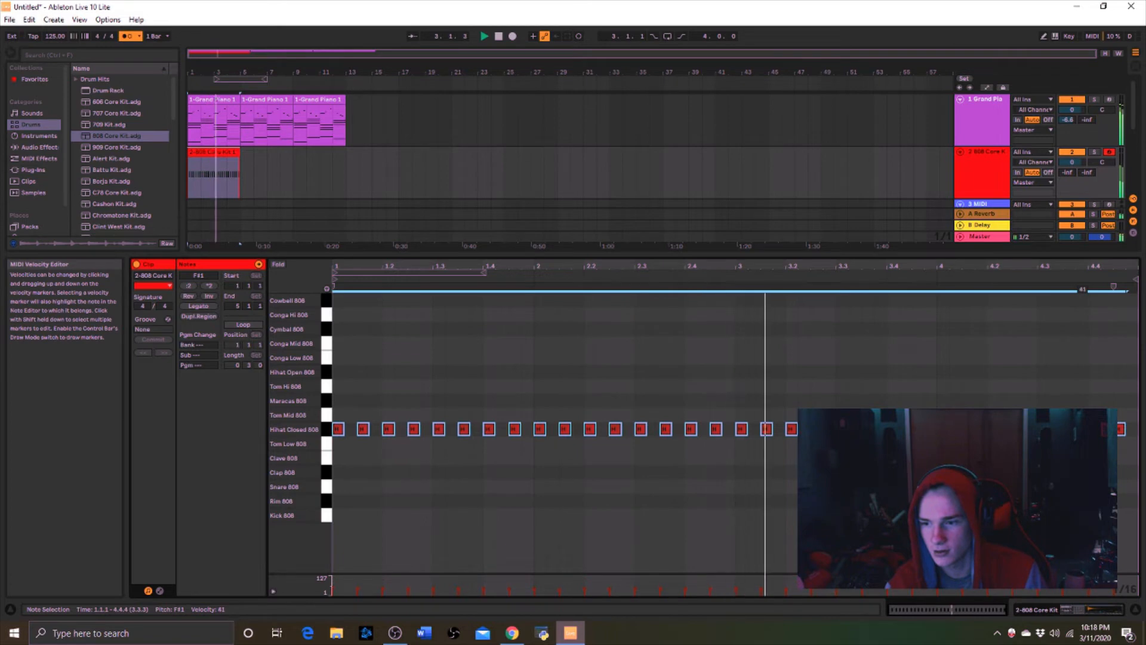
{"action": "left_click", "coordinate": [800, 391]}
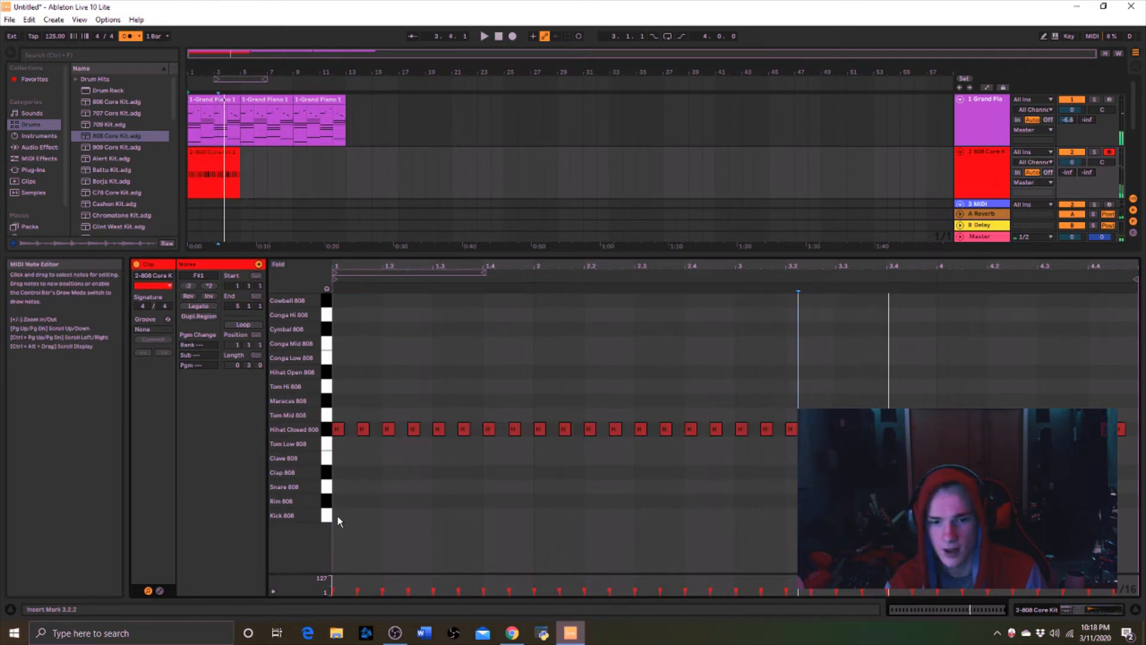
{"action": "key", "text": "space"}
Build the bar 1 drum pattern with 808 kicks at 1.1, 1.2.3, 1.3.3 and 1.4 and a snare at 1.3
{"action": "double_click", "coordinate": [338, 515]}
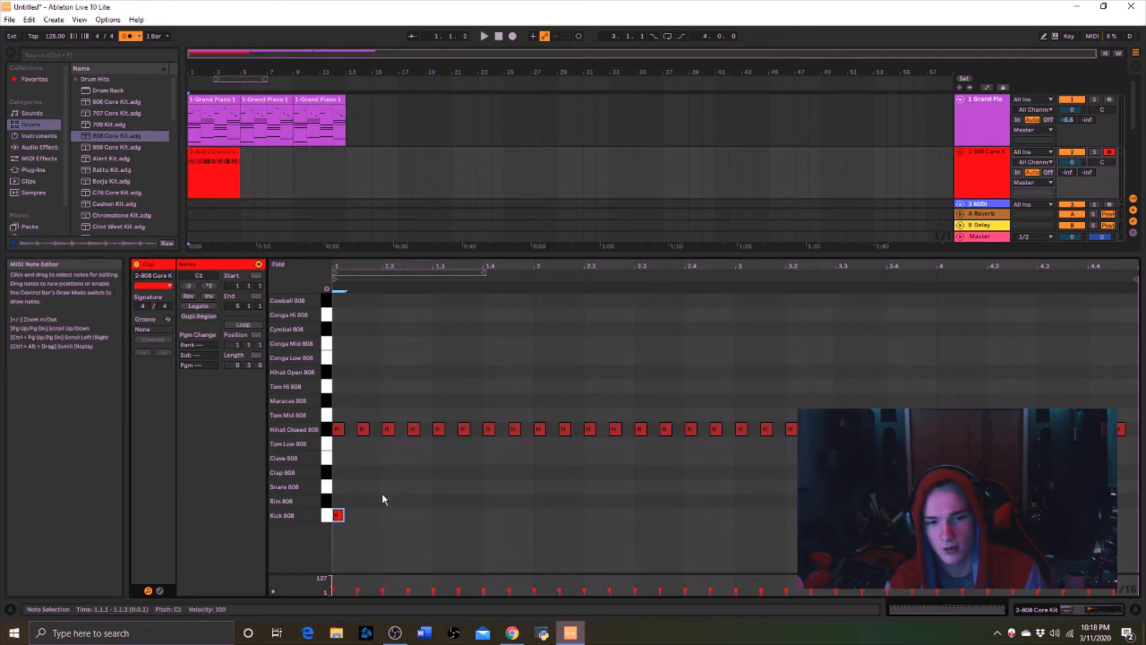
{"action": "left_click", "coordinate": [383, 499]}
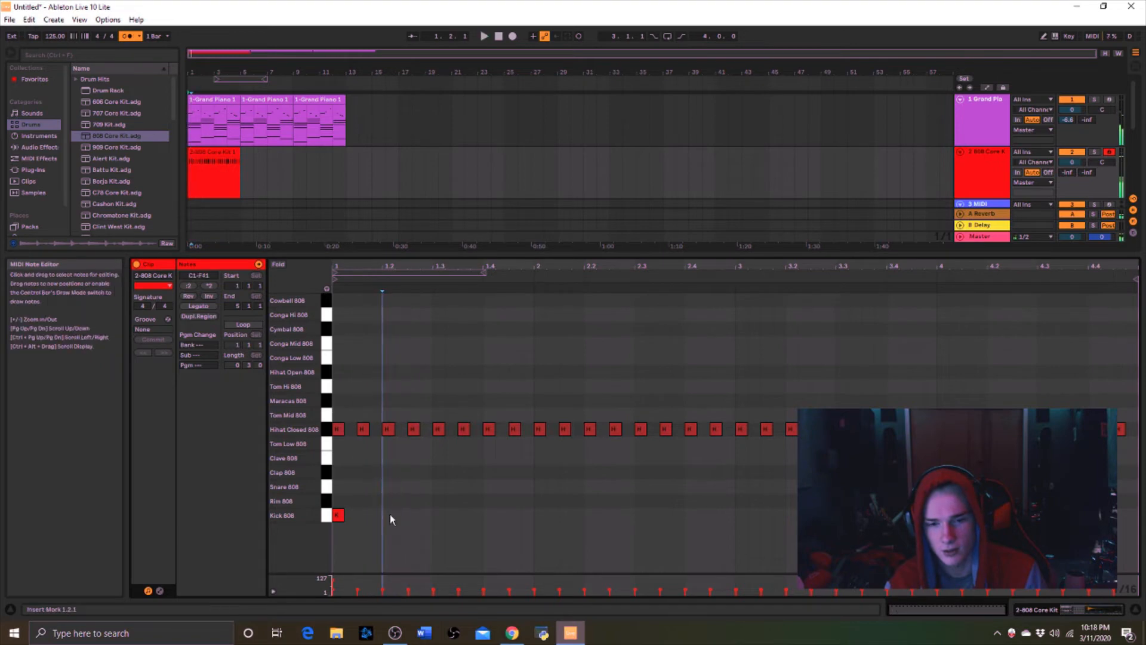
{"action": "key", "text": "space"}
{"action": "double_click", "coordinate": [413, 515]}
{"action": "double_click", "coordinate": [441, 486]}
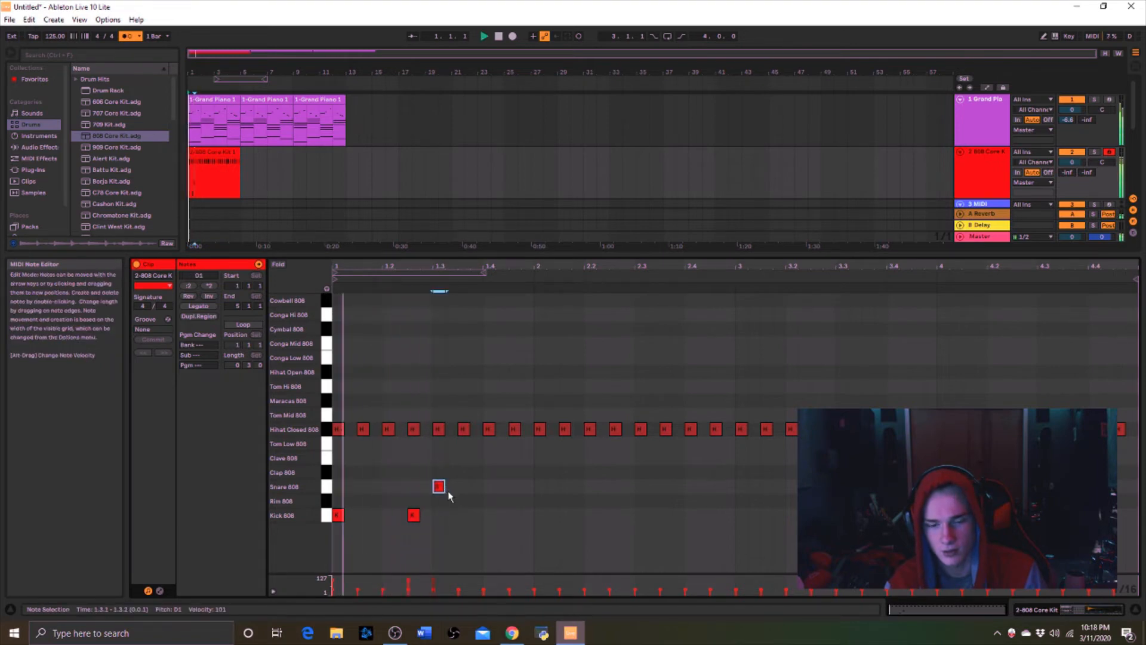
{"action": "double_click", "coordinate": [464, 514]}
{"action": "double_click", "coordinate": [489, 514]}
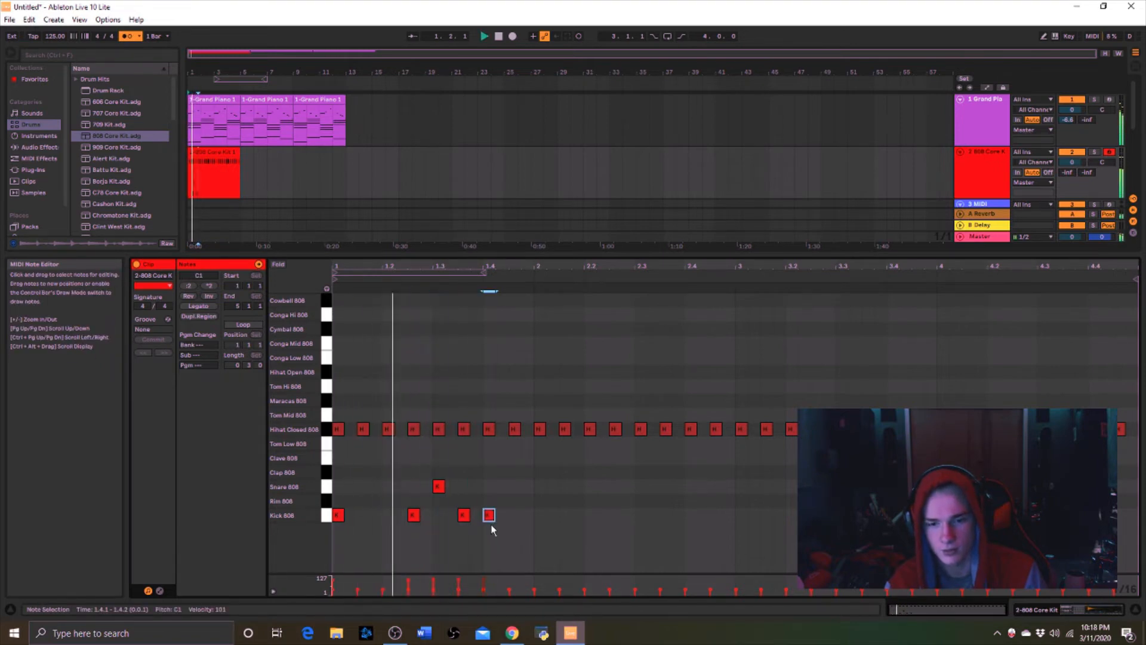
Continue the drum pattern in bar 2 with kicks at 2.1.3 and 2.4.3 and a snare at 2.3
{"action": "double_click", "coordinate": [565, 515]}
{"action": "double_click", "coordinate": [640, 485]}
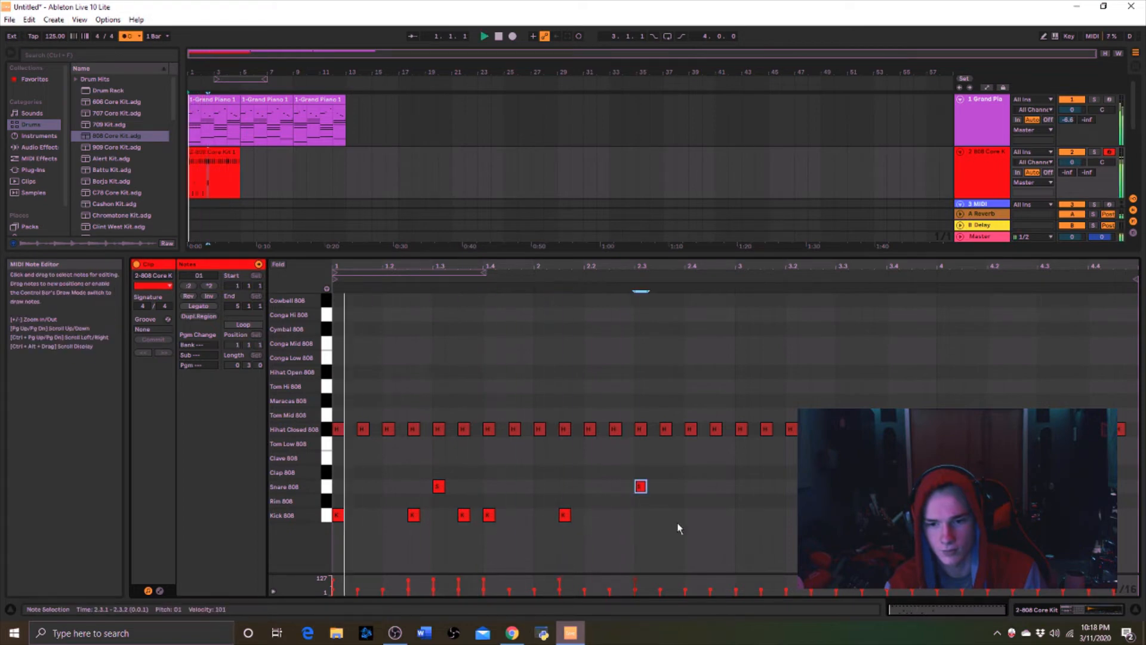
{"action": "left_click", "coordinate": [710, 514]}
{"action": "double_click", "coordinate": [714, 514]}
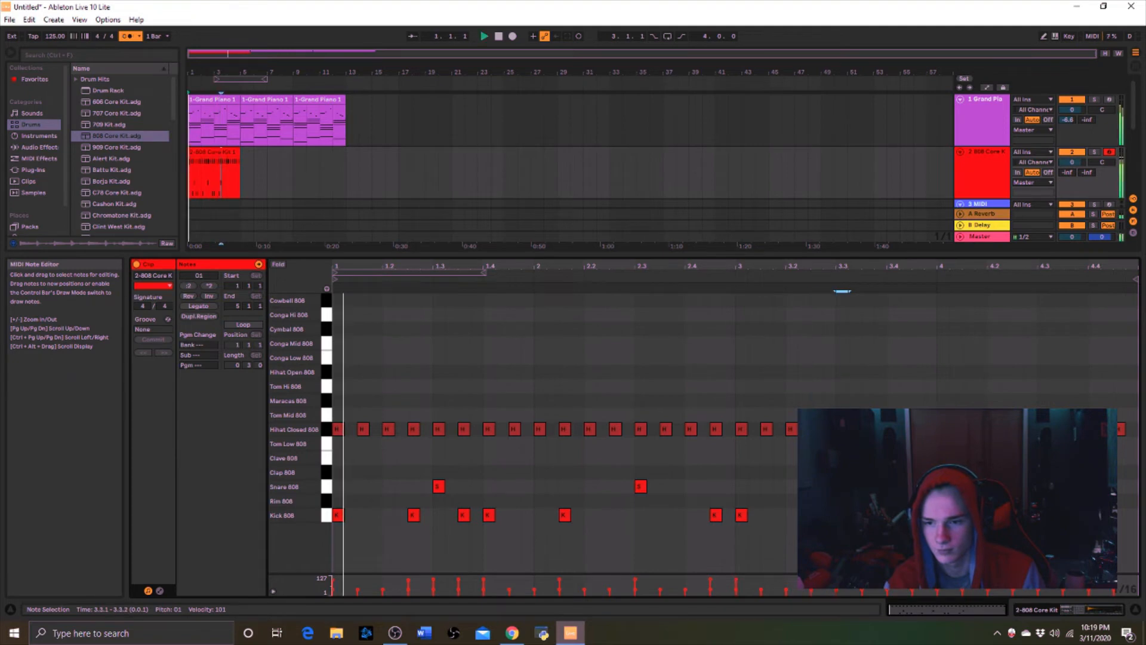
Add 808 kicks in bar 4 at 4.1.3, 4.3.3 and 4.4.3, and play back the drum pattern
{"action": "left_click", "coordinate": [937, 515]}
{"action": "key", "text": "space"}
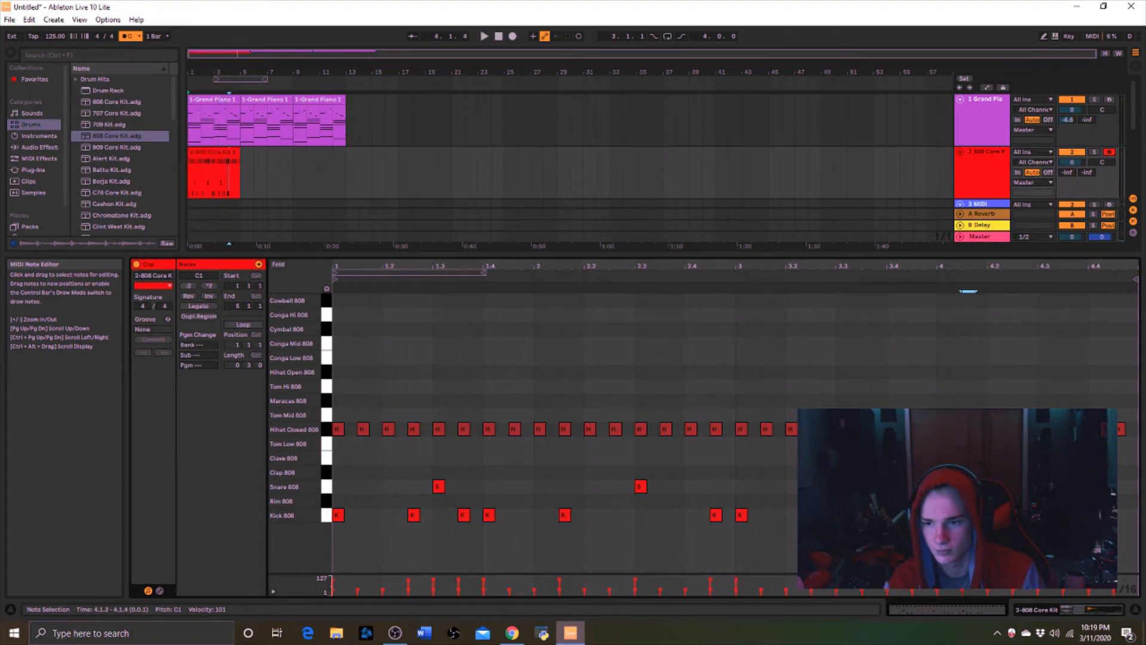
{"action": "key", "text": "space"}
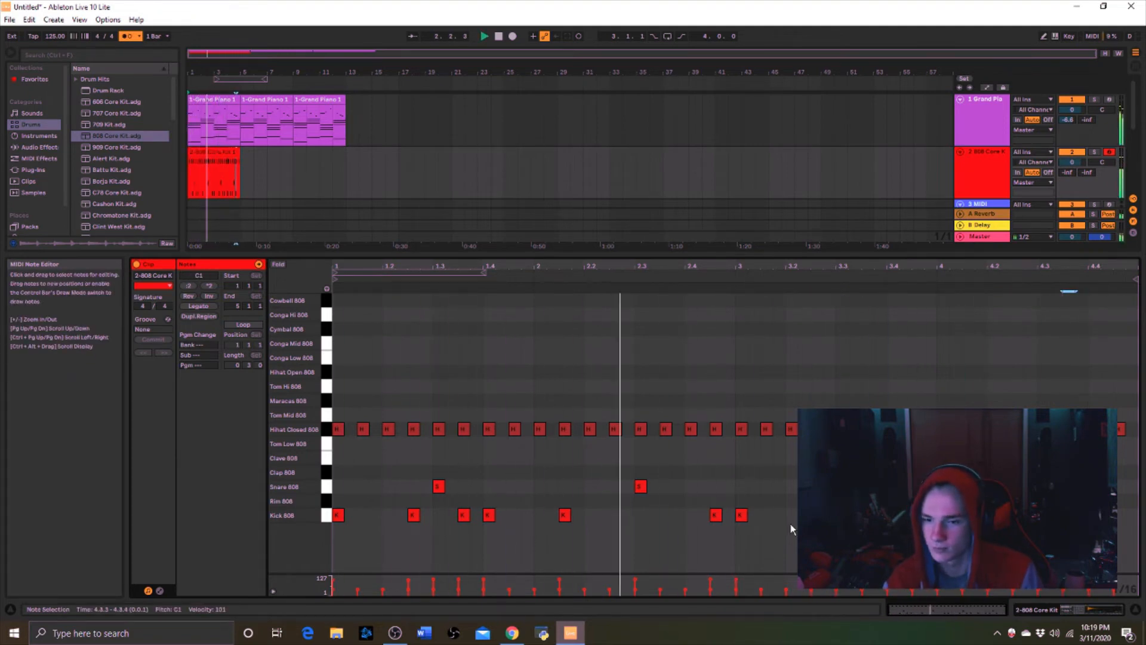
{"action": "key", "text": "space"}
{"action": "key", "text": "space"}
{"action": "left_click_drag", "start_coordinate": [464, 256], "coordinate": [480, 223]}
{"action": "key", "text": "space"}
{"action": "left_click", "coordinate": [203, 153]}
{"action": "key", "text": "space"}
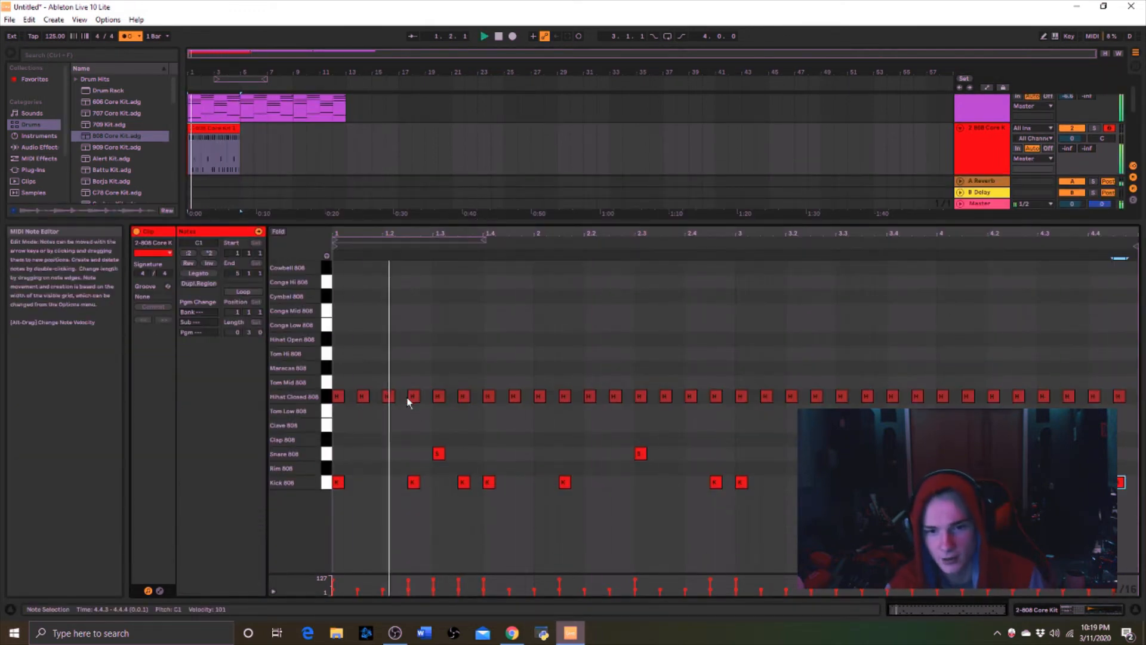
Add a closed hi-hat roll in bar 1 with extra notes at 1.4.2 and 1.4.4, and lower their velocity
{"action": "left_click", "coordinate": [504, 397]}
{"action": "double_click", "coordinate": [527, 397]}
{"action": "left_click_drag", "start_coordinate": [497, 580], "coordinate": [525, 586]}
{"action": "key", "text": "space"}
{"action": "key", "text": "space"}
Add closed hi-hats at 2.4.2 and 2.4.4 with velocity lowered to about 38, and play the result
{"action": "double_click", "coordinate": [704, 396]}
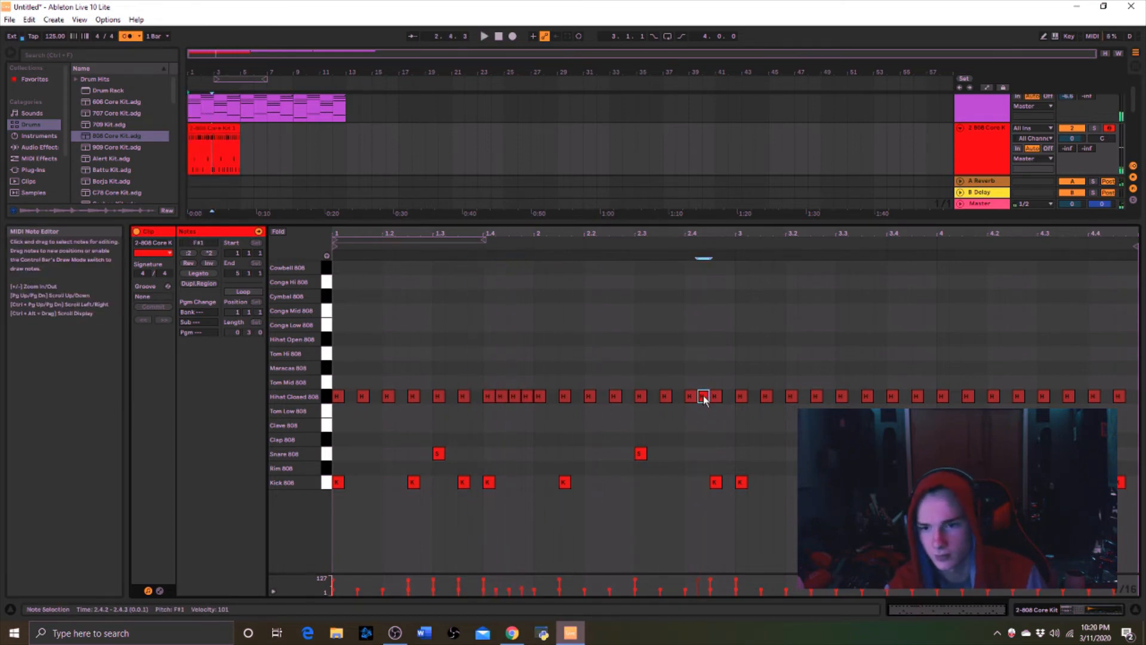
{"action": "double_click", "coordinate": [728, 397]}
{"action": "left_click_drag", "start_coordinate": [698, 580], "coordinate": [698, 587]}
{"action": "left_click", "coordinate": [609, 422]}
{"action": "key", "text": "space"}
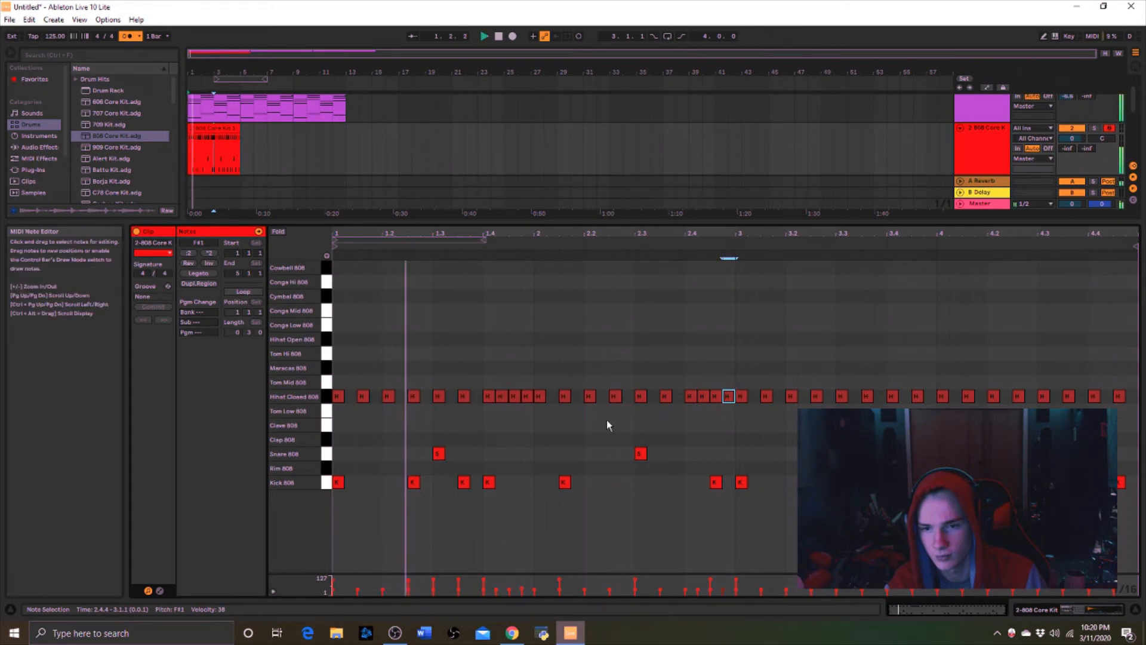
Add closed hi-hats at 3.4.2 and 3.4.4 at reduced velocity, and play the result
{"action": "key", "text": "space"}
{"action": "double_click", "coordinate": [904, 396]}
{"action": "double_click", "coordinate": [929, 397]}
{"action": "left_click_drag", "start_coordinate": [899, 580], "coordinate": [926, 587]}
{"action": "left_click", "coordinate": [748, 425]}
{"action": "key", "text": "space"}
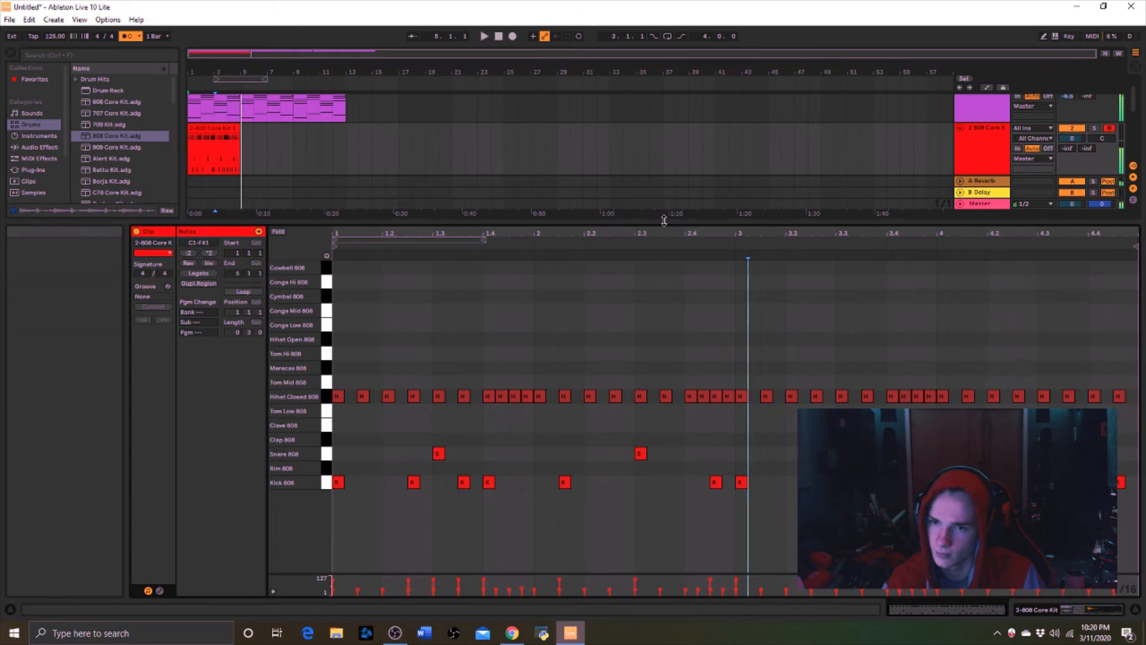
Move the drum clip in the arrangement to start at bar 5 and duplicate it at bar 9
{"action": "left_click_drag", "start_coordinate": [665, 222], "coordinate": [644, 480]}
{"action": "right_click", "coordinate": [207, 154]}
{"action": "left_click", "coordinate": [219, 169]}
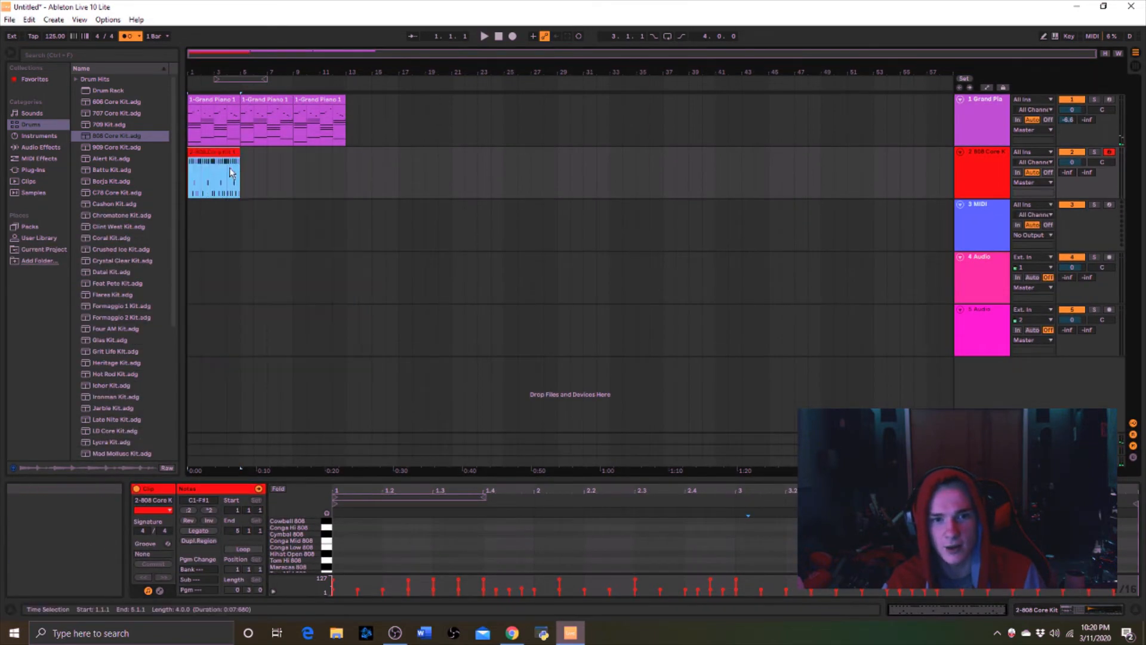
{"action": "left_click_drag", "start_coordinate": [217, 154], "coordinate": [296, 163]}
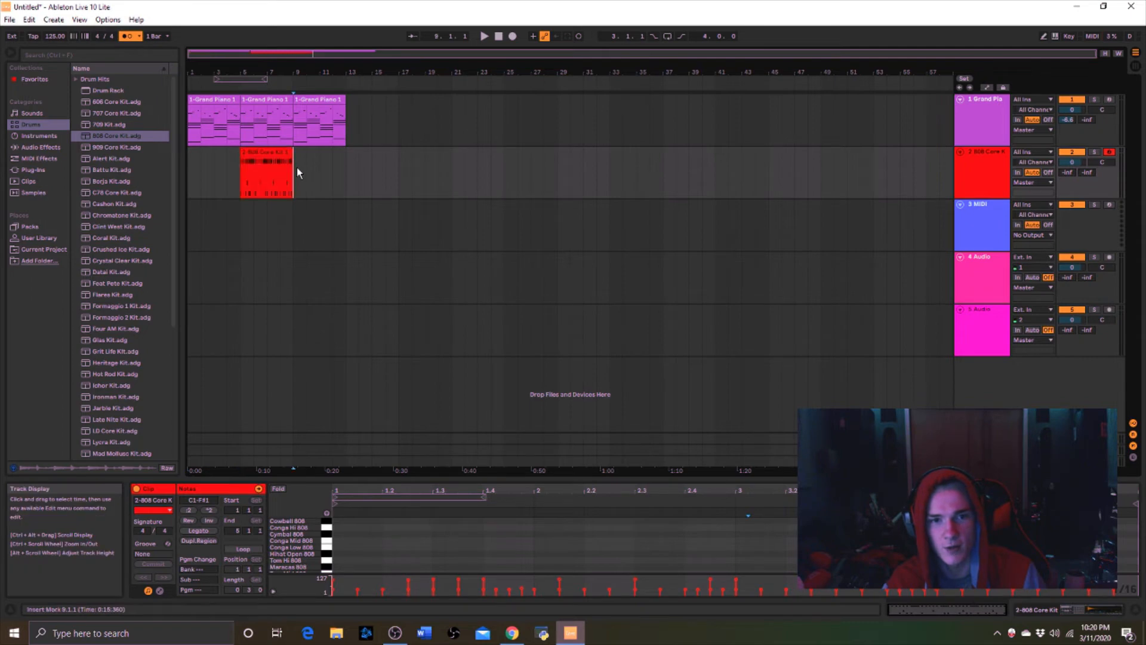
{"action": "key", "text": "ctrl+d"}
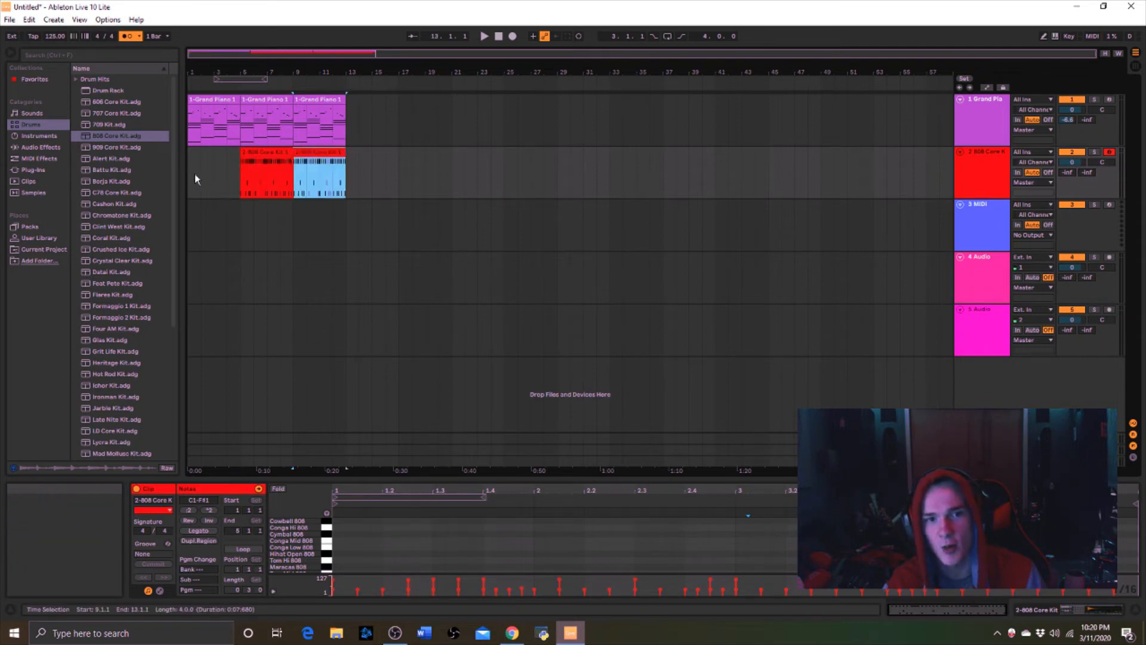
Play the arrangement from bar 1 and turn off the metronome
{"action": "left_click", "coordinate": [195, 175]}
{"action": "left_click", "coordinate": [189, 174]}
{"action": "key", "text": "space"}
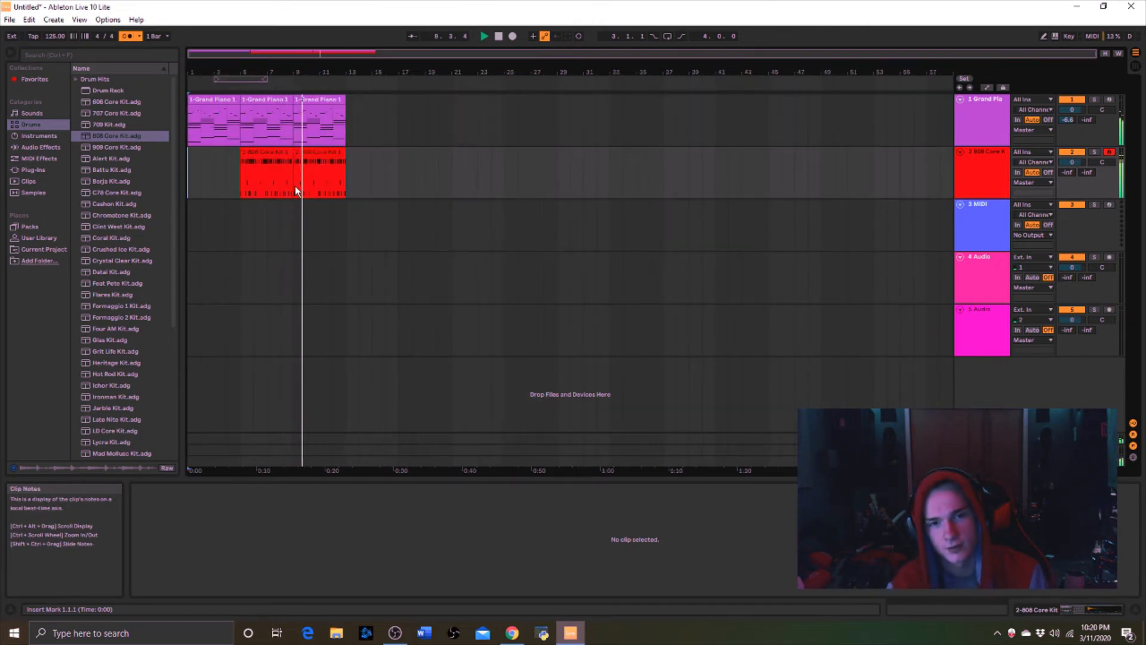
{"action": "left_click", "coordinate": [125, 37]}
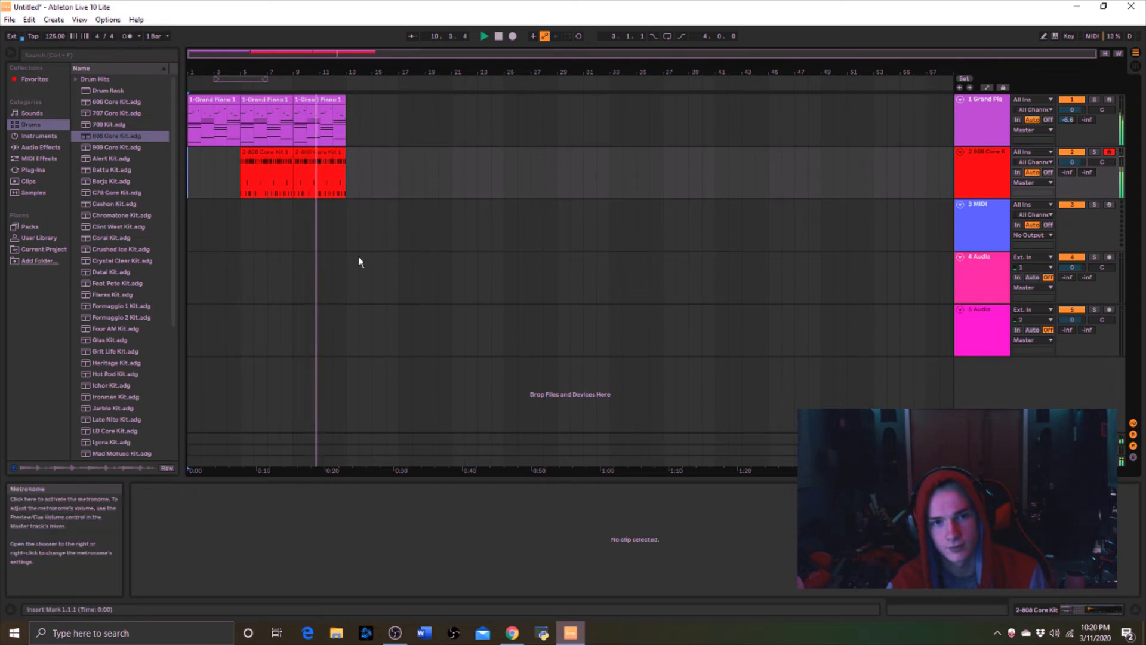
Load the Talk 2 Me Keys preset from Synth Keys onto the empty third MIDI track
{"action": "left_click", "coordinate": [979, 224]}
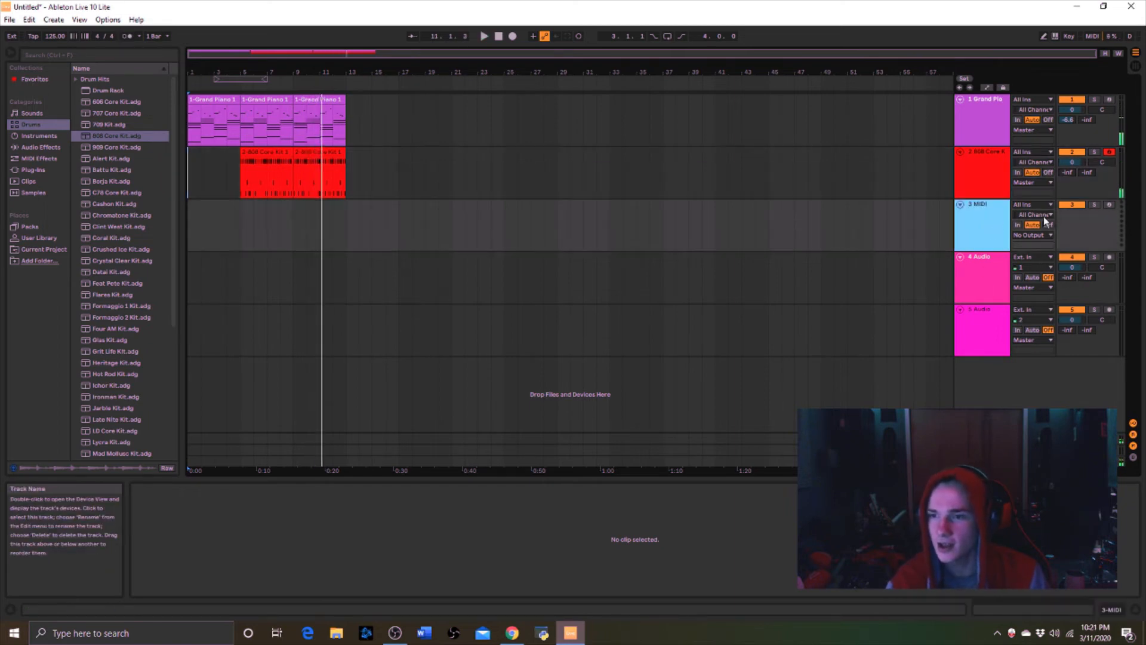
{"action": "left_click", "coordinate": [40, 136]}
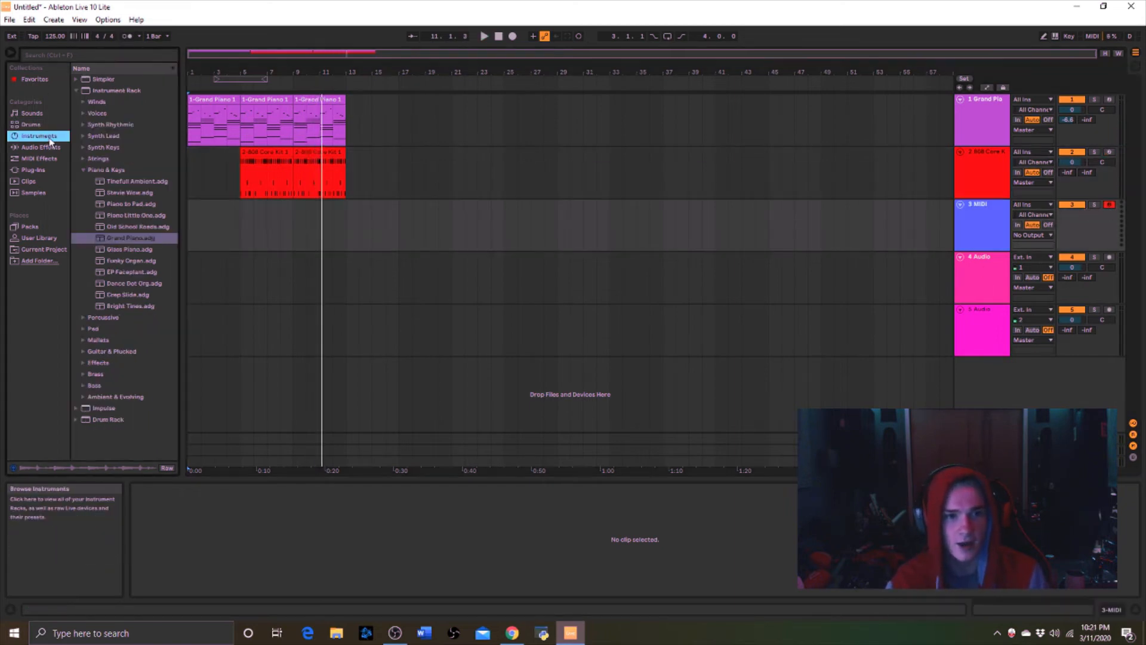
{"action": "left_click", "coordinate": [90, 171]}
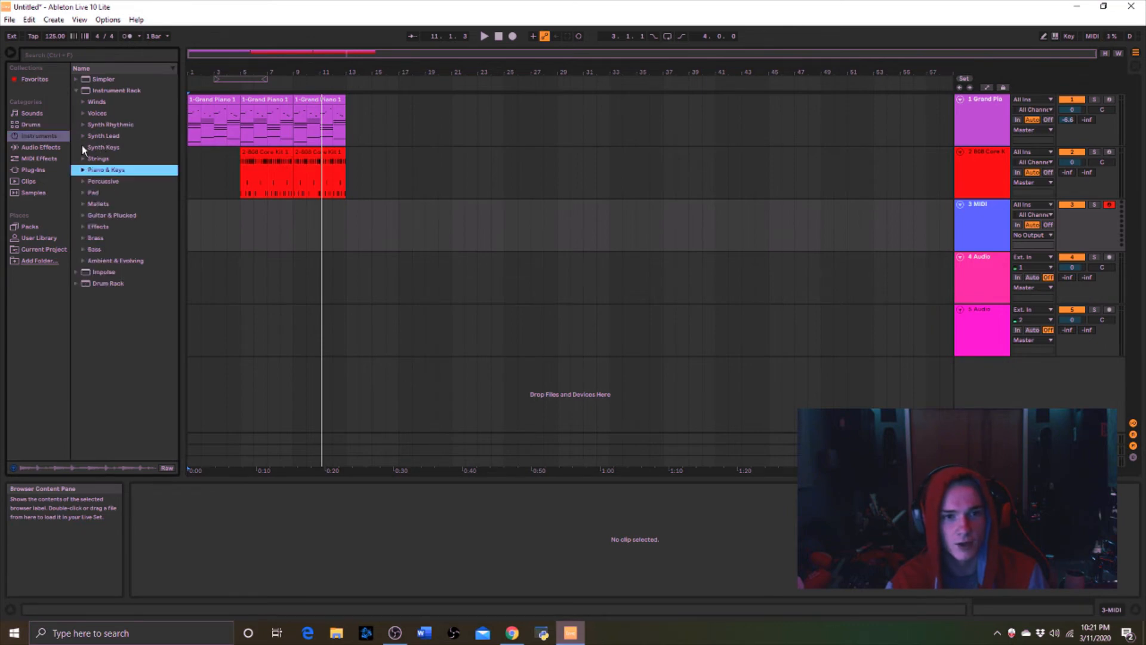
{"action": "left_click", "coordinate": [80, 139]}
{"action": "left_click", "coordinate": [84, 138]}
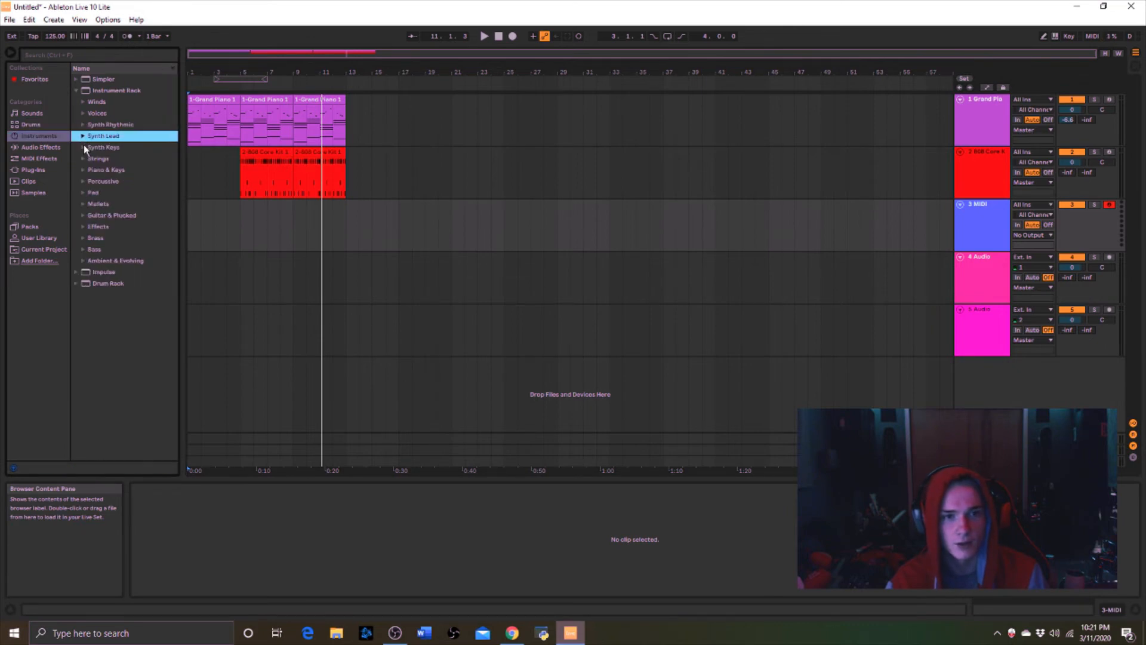
{"action": "left_click", "coordinate": [84, 148]}
{"action": "left_click", "coordinate": [141, 191]}
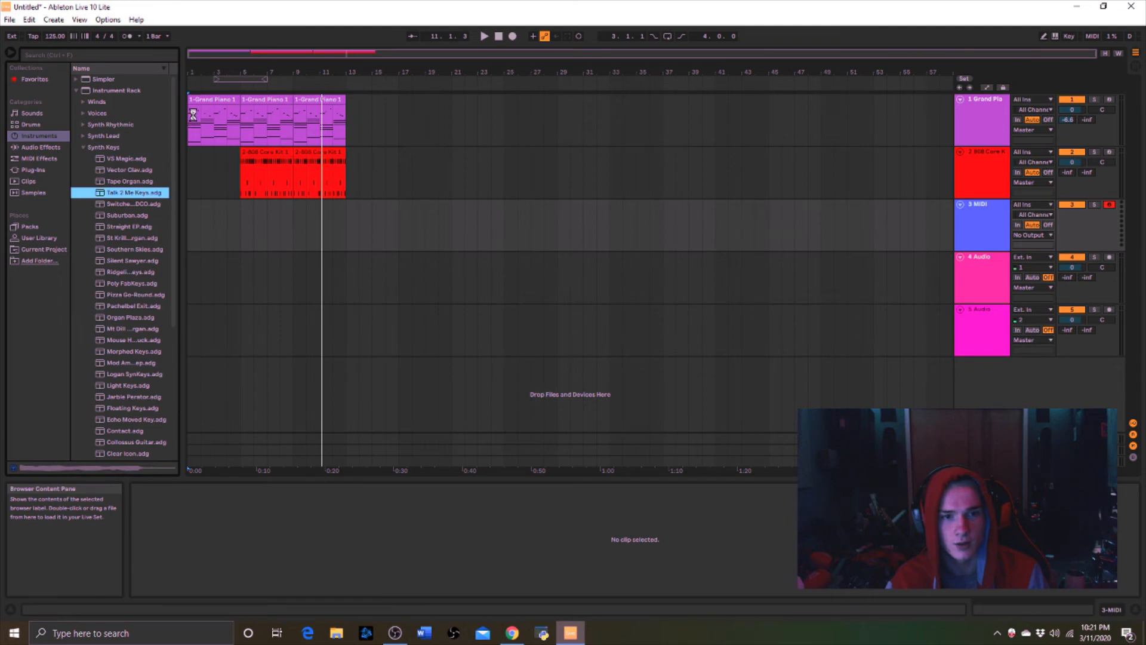
Copy the first Grand Piano clip to bar 1 of the Talk 2 Me Keys track and solo that track
{"action": "right_click", "coordinate": [220, 102]}
{"action": "left_click", "coordinate": [233, 118]}
{"action": "left_click", "coordinate": [192, 222]}
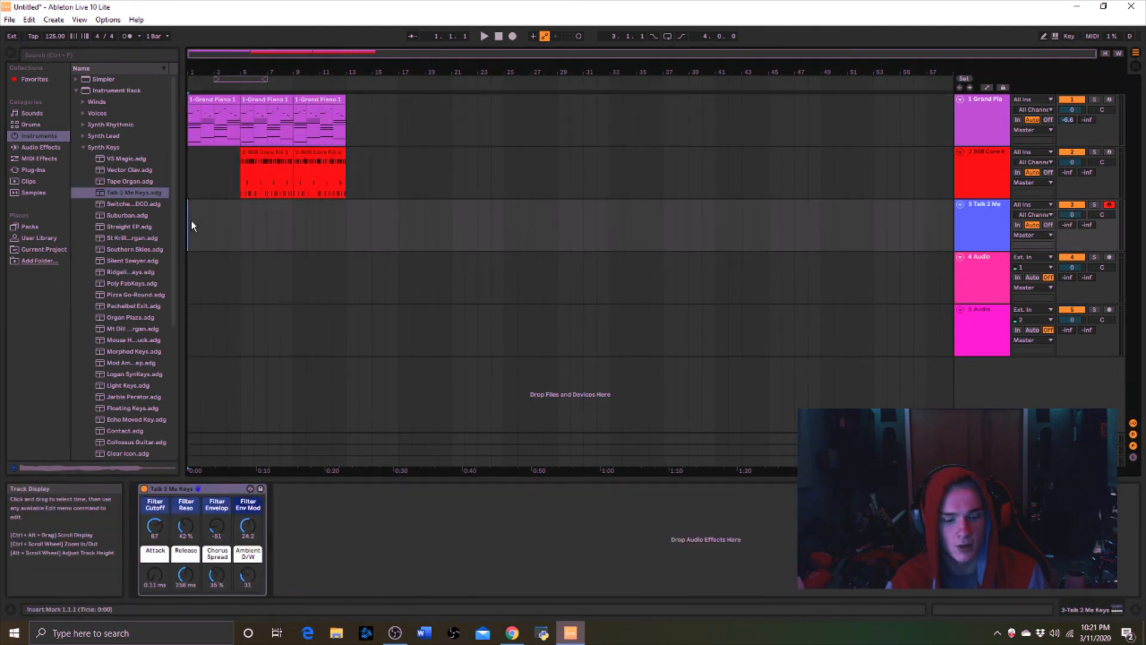
{"action": "key", "text": "ctrl+v"}
{"action": "key", "text": "space"}
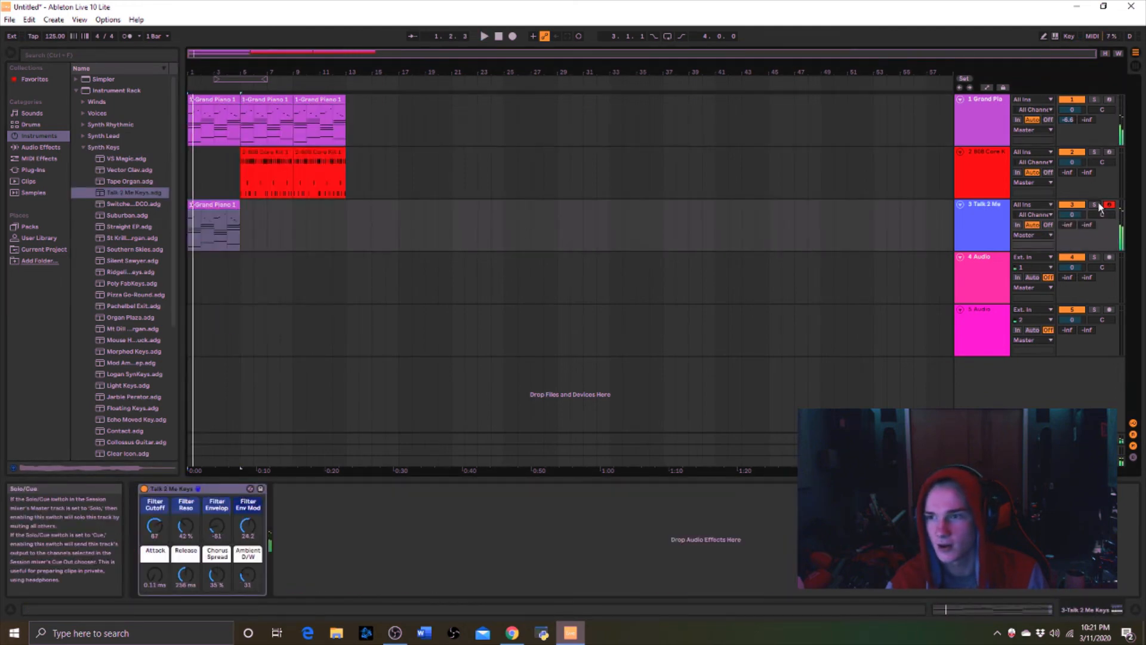
{"action": "left_click", "coordinate": [1094, 204]}
Delete the high melody notes above the chords in the copied clip on the Talk 2 Me Keys track
{"action": "double_click", "coordinate": [215, 226]}
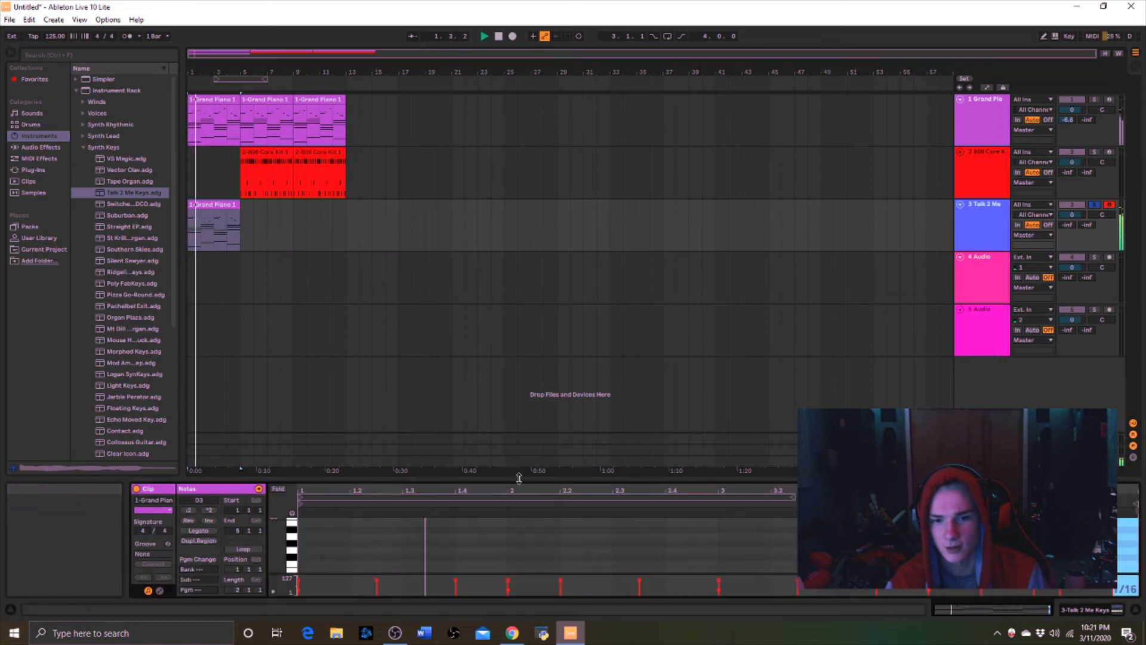
{"action": "left_click_drag", "start_coordinate": [519, 478], "coordinate": [519, 258]}
{"action": "left_click", "coordinate": [442, 363]}
{"action": "scroll", "coordinate": [445, 363], "scroll_direction": "down", "scroll_amount": 3}
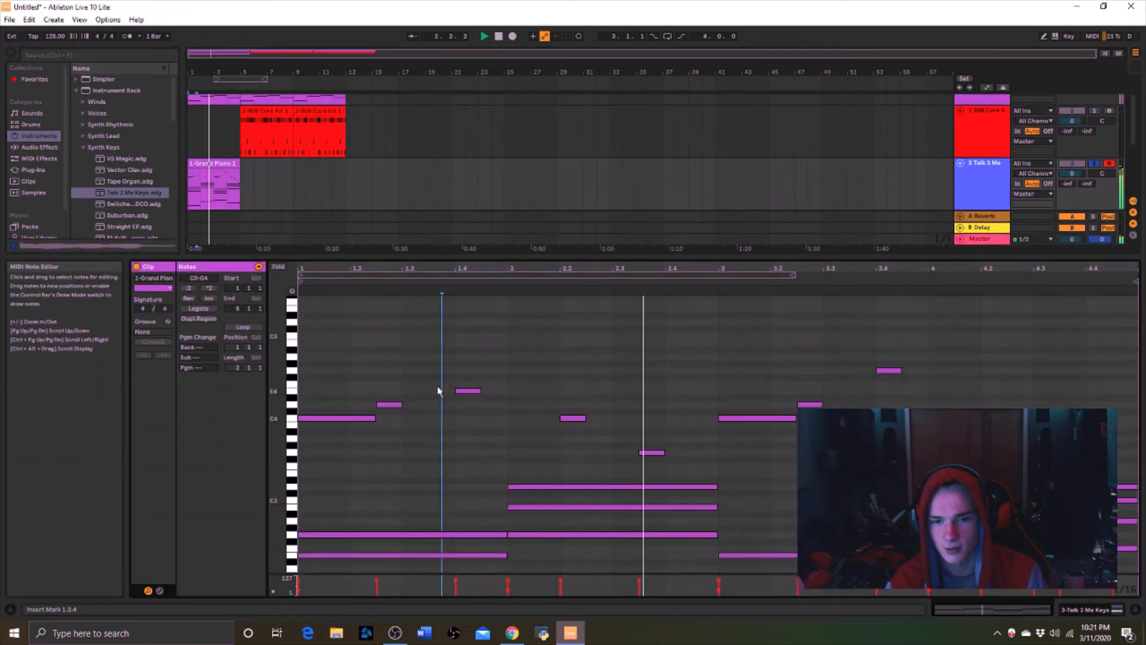
{"action": "left_click_drag", "start_coordinate": [350, 343], "coordinate": [1122, 481]}
{"action": "key", "text": "Delete"}
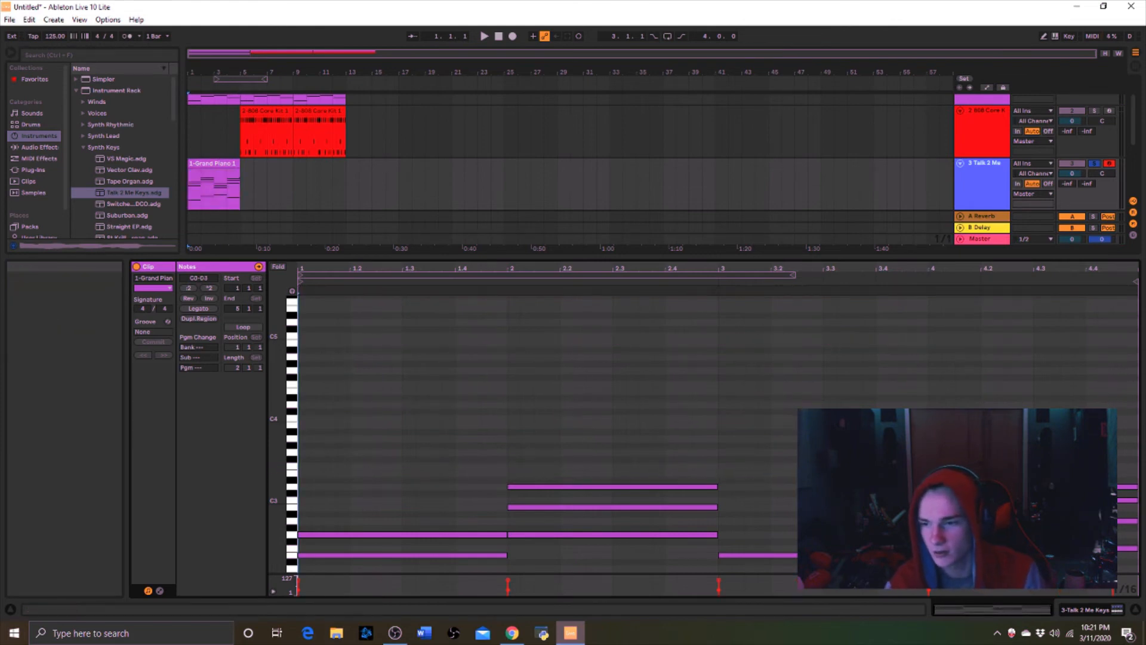
Try the Talk 2 Me Keys clip without its low bass notes, and undo their deletion
{"action": "left_click", "coordinate": [1116, 478]}
{"action": "scroll", "coordinate": [670, 435], "scroll_direction": "down", "scroll_amount": 8}
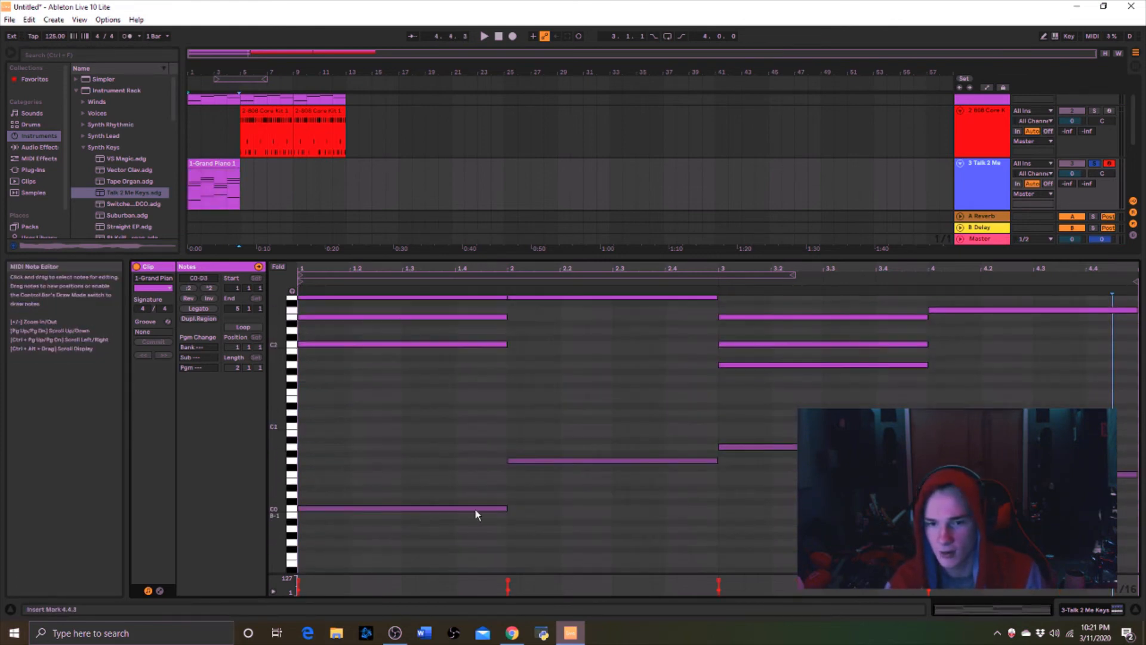
{"action": "left_click_drag", "start_coordinate": [407, 425], "coordinate": [797, 523]}
{"action": "key", "text": "Delete"}
{"action": "key", "text": "space"}
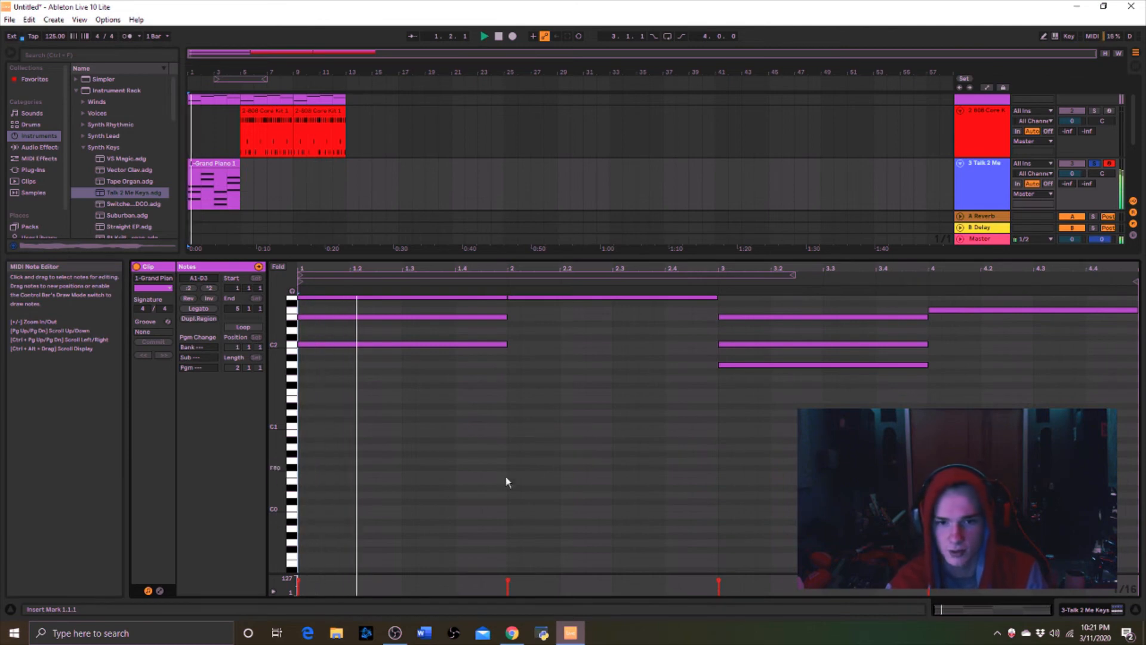
{"action": "scroll", "coordinate": [435, 489], "scroll_direction": "up", "scroll_amount": 4}
{"action": "scroll", "coordinate": [433, 485], "scroll_direction": "down", "scroll_amount": 2}
{"action": "key", "text": "ctrl+z"}
{"action": "scroll", "coordinate": [507, 454], "scroll_direction": "down", "scroll_amount": 1}
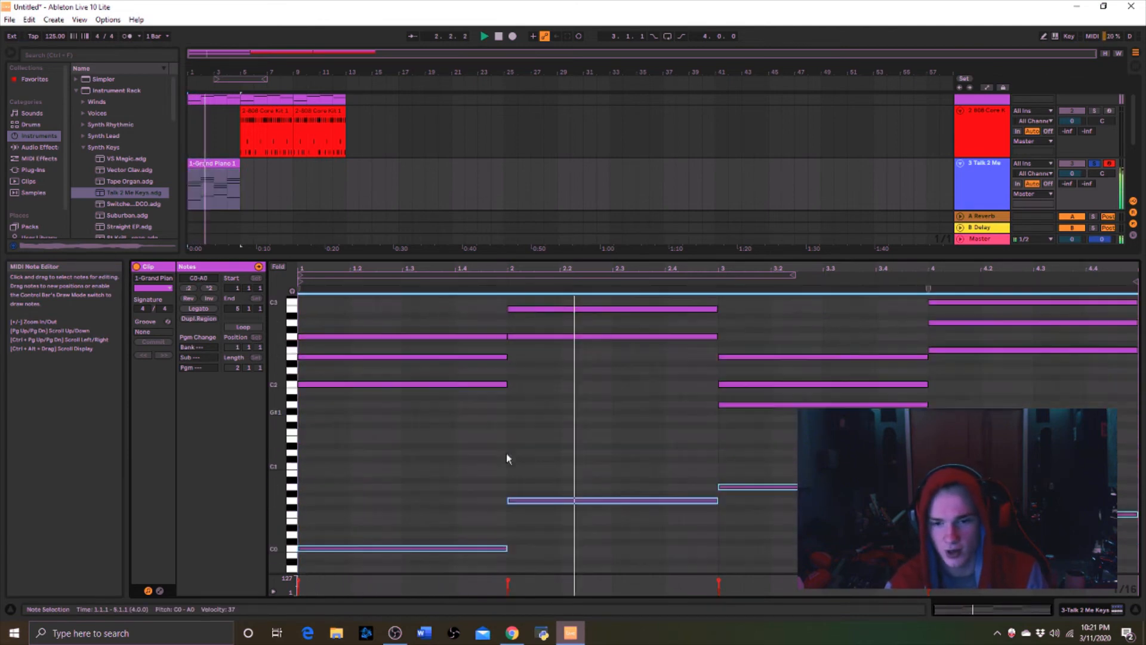
{"action": "left_click", "coordinate": [470, 443]}
{"action": "scroll", "coordinate": [469, 455], "scroll_direction": "up", "scroll_amount": 4}
{"action": "key", "text": "space"}
{"action": "left_click_drag", "start_coordinate": [357, 324], "coordinate": [1023, 546]}
{"action": "left_click", "coordinate": [568, 361]}
Lower the Talk 2 Me Keys track volume to -4.7 dB
{"action": "left_click_drag", "start_coordinate": [599, 255], "coordinate": [618, 519]}
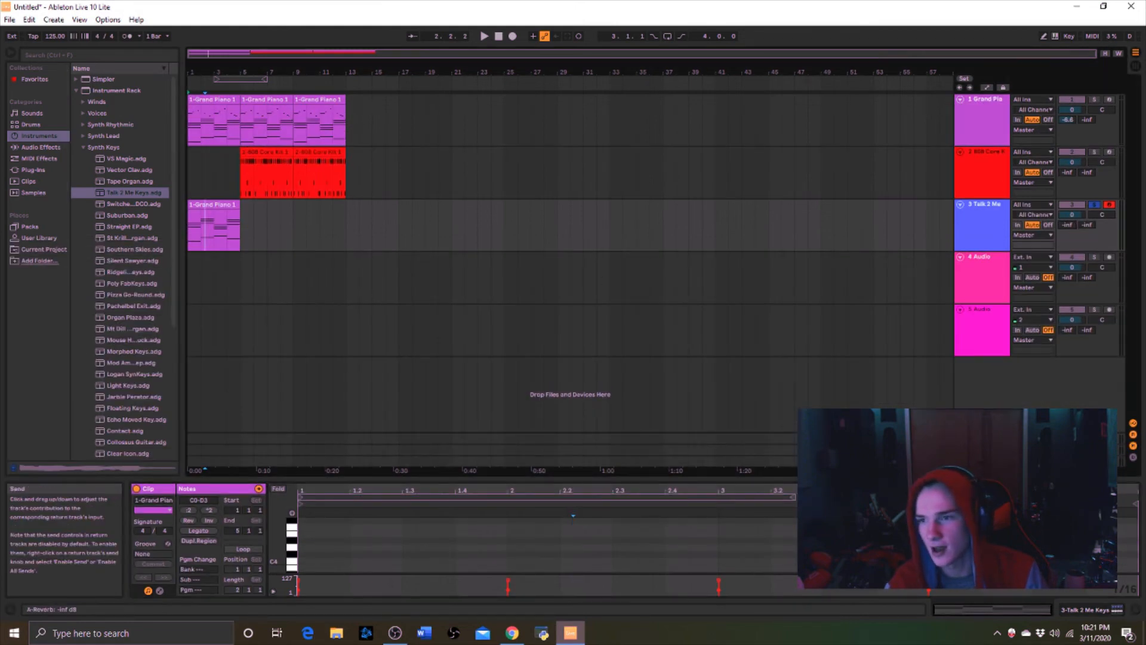
{"action": "left_click_drag", "start_coordinate": [1081, 218], "coordinate": [1080, 227]}
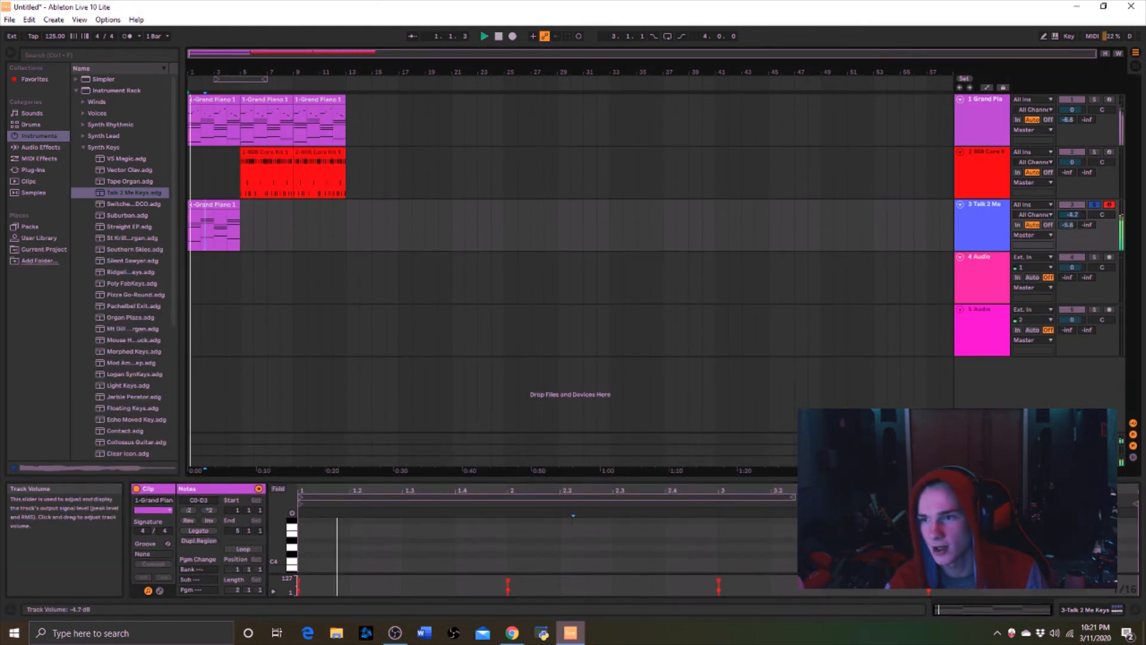
Add the Chorus effect and the Flounch chorus preset to the Talk 2 Me Keys track while auditioning it
{"action": "left_click", "coordinate": [43, 147]}
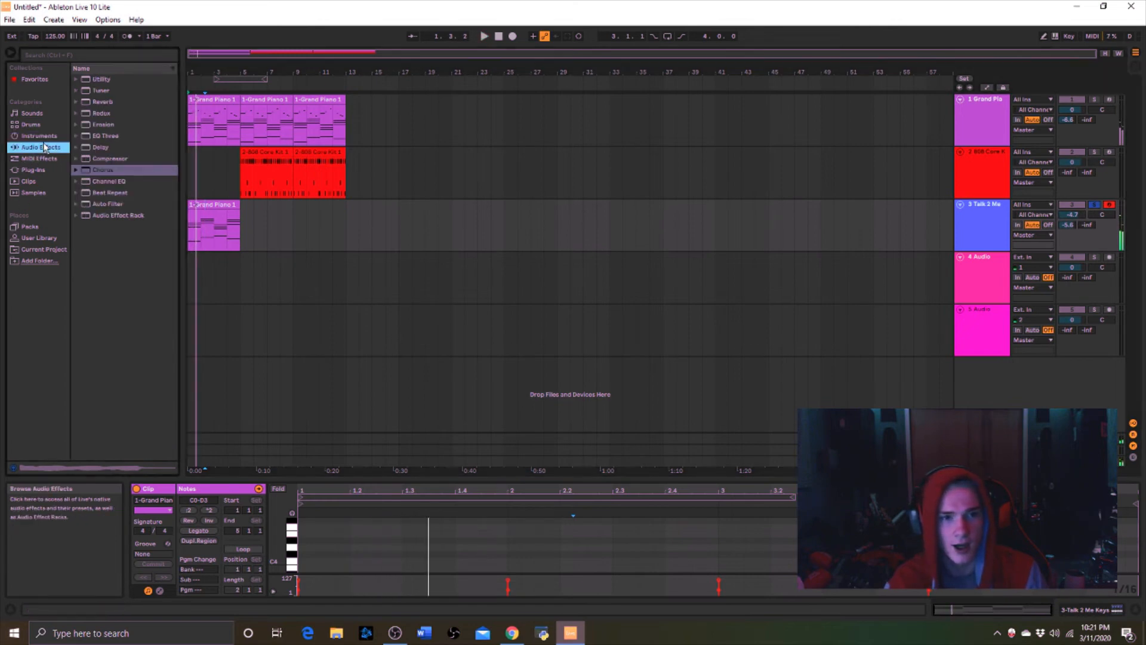
{"action": "double_click", "coordinate": [102, 170]}
{"action": "key", "text": "space"}
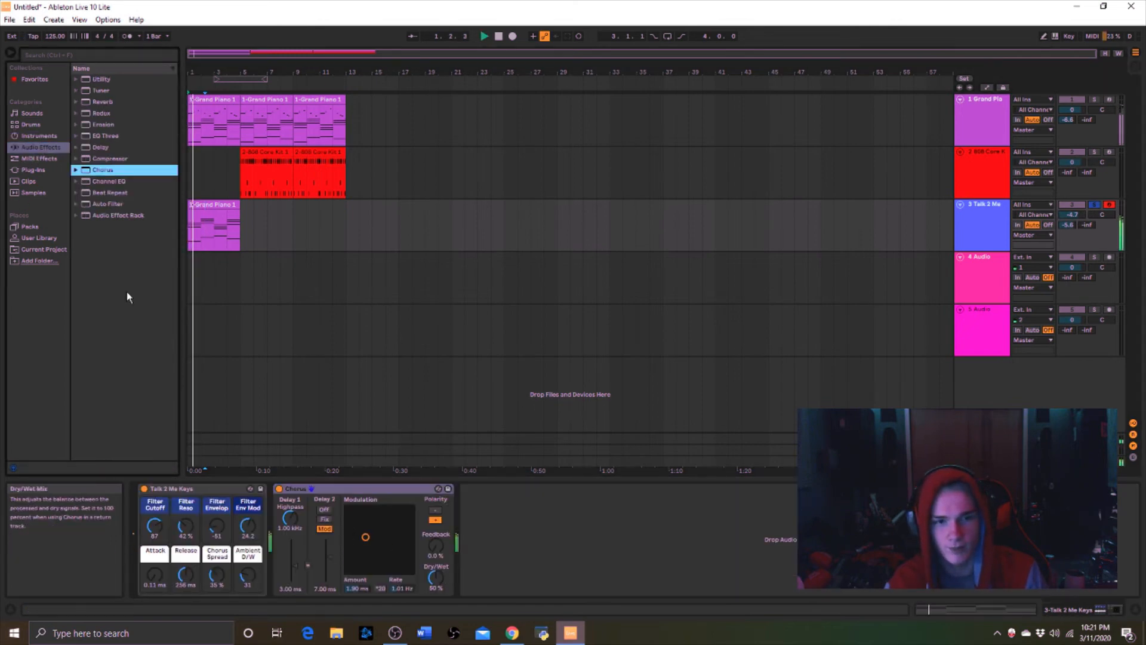
{"action": "key", "text": "Right"}
{"action": "double_click", "coordinate": [130, 307]}
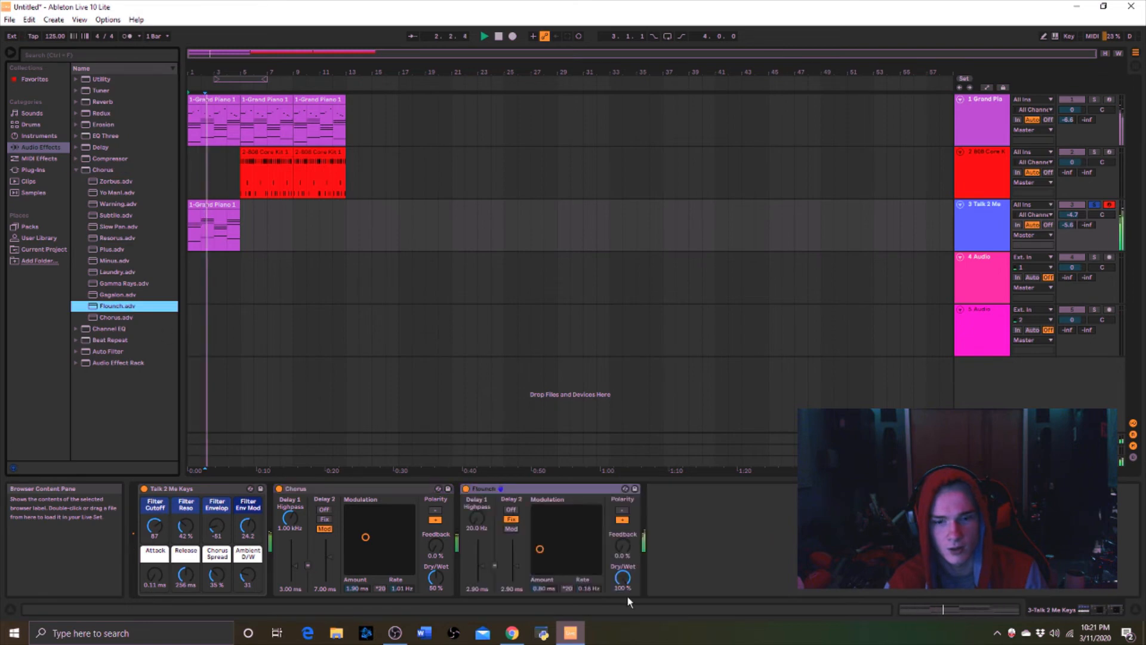
Set the first Chorus's dry/wet to 34% and the Talk 2 Me Keys filter cutoff to 30
{"action": "left_click_drag", "start_coordinate": [436, 577], "coordinate": [436, 585]}
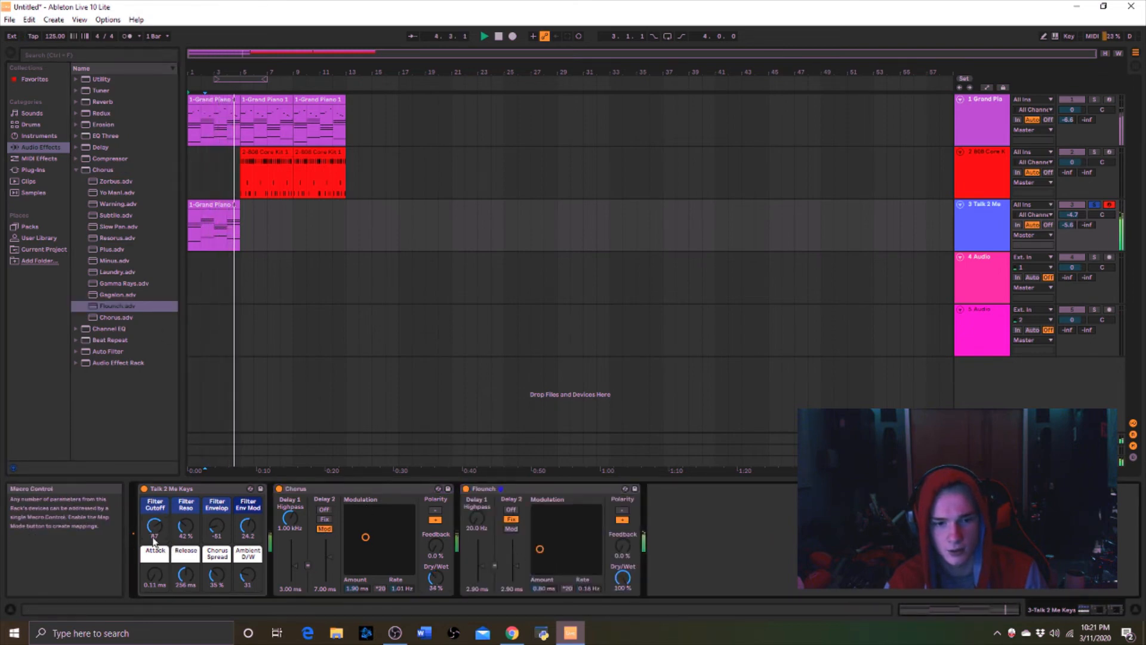
{"action": "left_click_drag", "start_coordinate": [154, 526], "coordinate": [154, 528]}
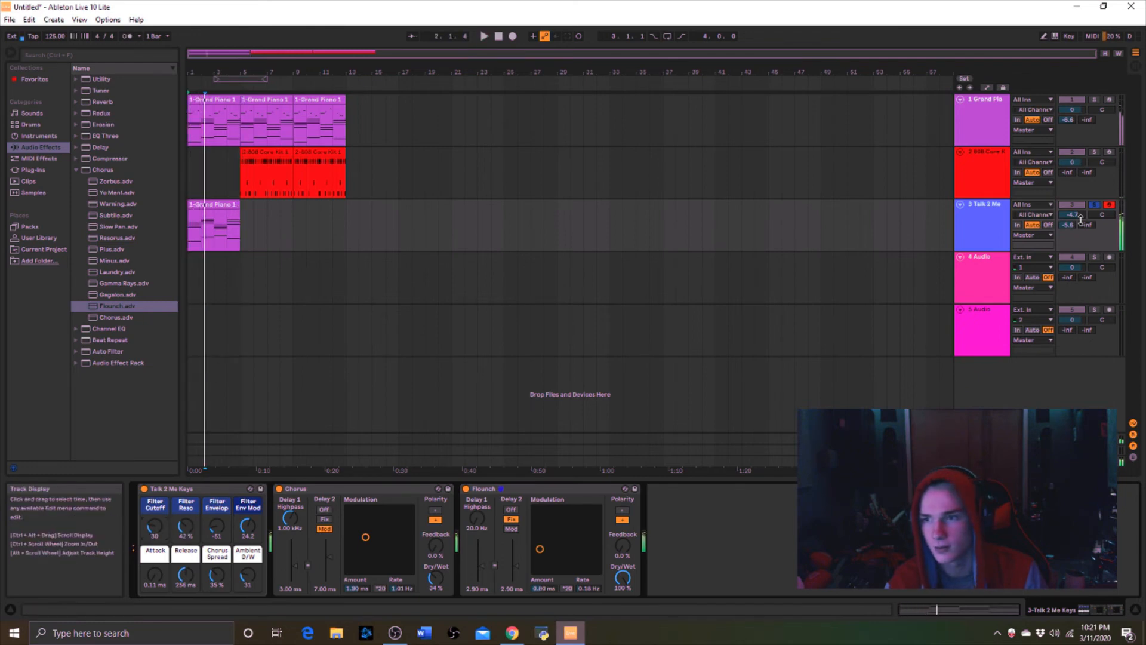
Duplicate the Talk 2 Me Keys clip twice to fill bars 5 to 12, and set the playback start at bar 5
{"action": "right_click", "coordinate": [218, 207]}
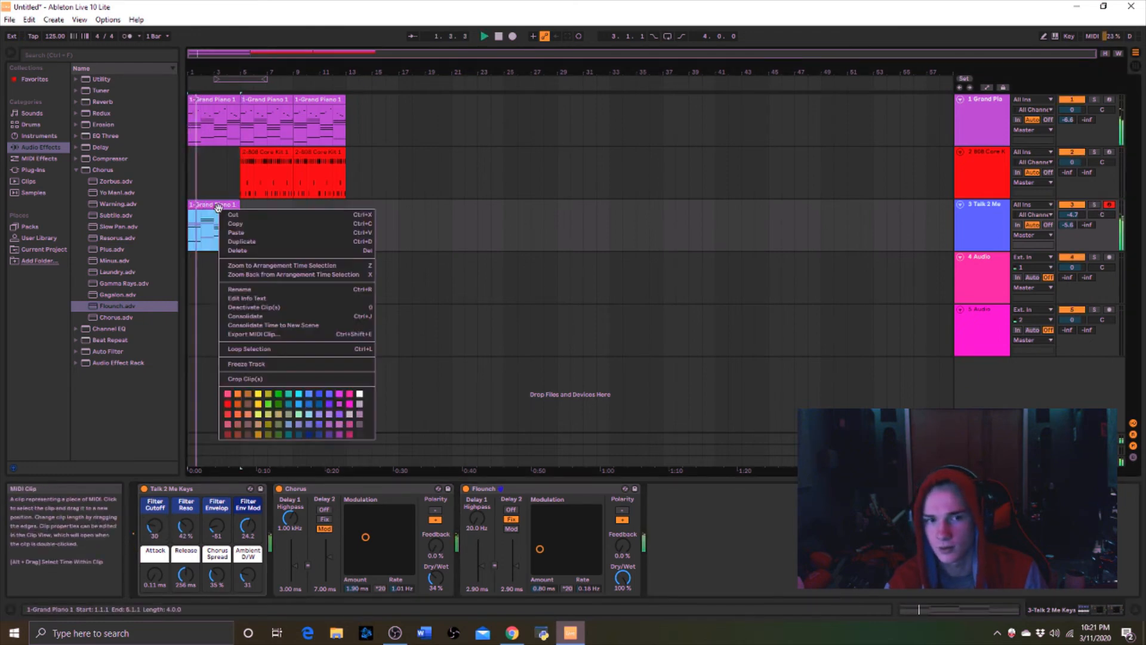
{"action": "left_click", "coordinate": [238, 241]}
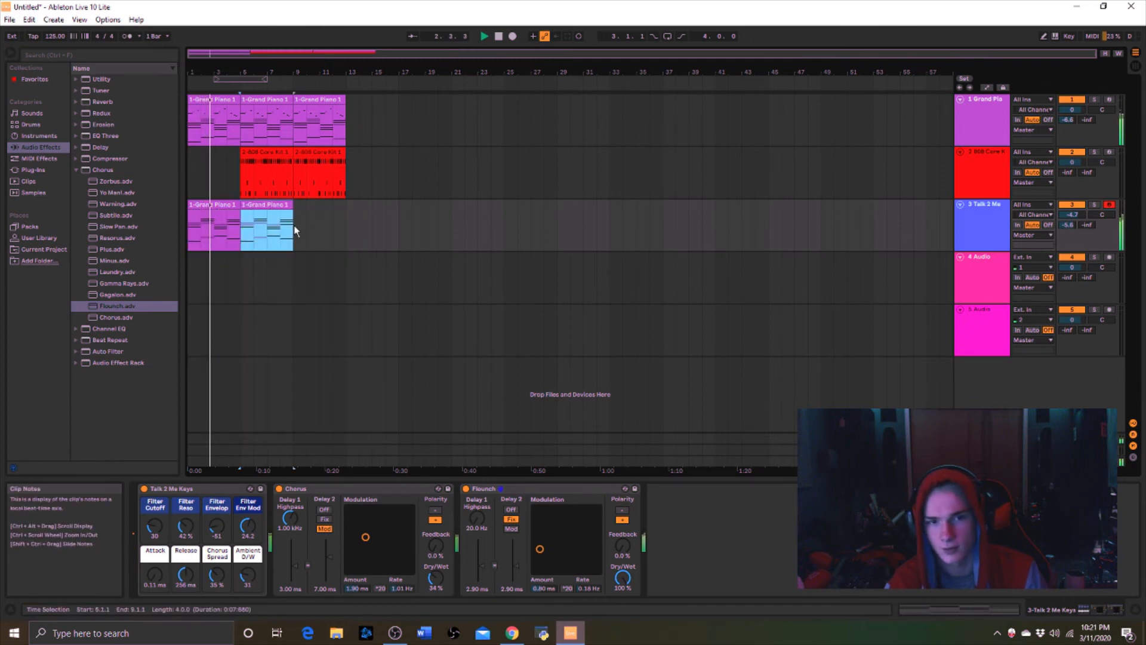
{"action": "key", "text": "ctrl+d"}
{"action": "left_click", "coordinate": [240, 236]}
{"action": "scroll", "coordinate": [240, 235], "scroll_direction": "up", "scroll_amount": 5}
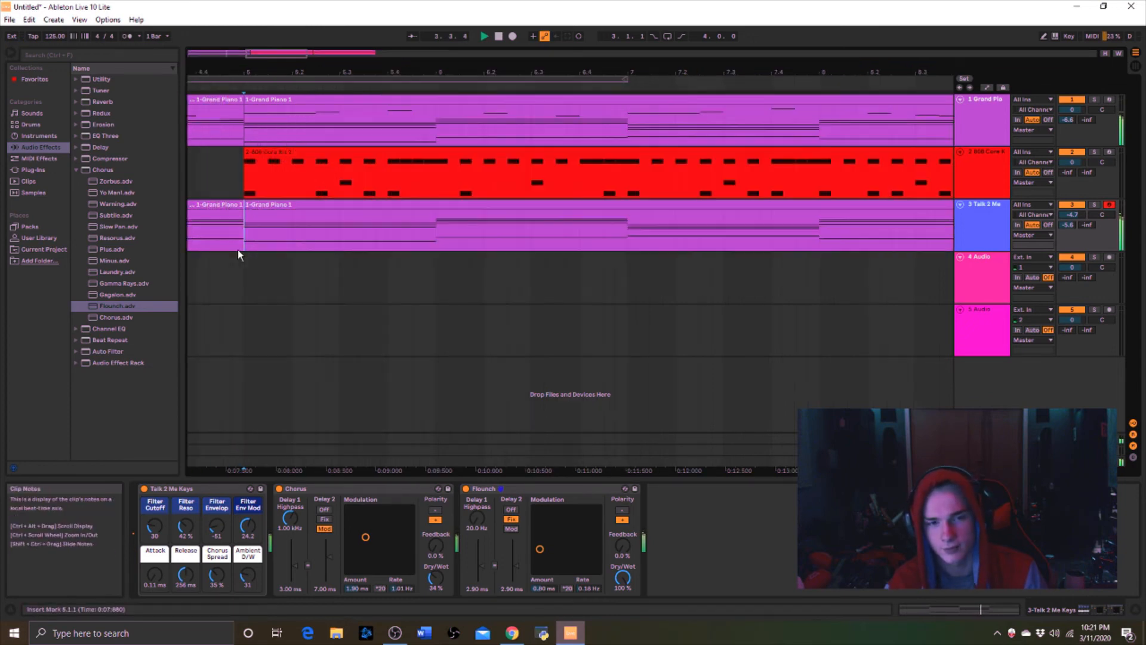
{"action": "scroll", "coordinate": [238, 249], "scroll_direction": "down", "scroll_amount": 5}
{"action": "scroll", "coordinate": [243, 241], "scroll_direction": "up", "scroll_amount": 9}
{"action": "scroll", "coordinate": [244, 242], "scroll_direction": "down", "scroll_amount": 9}
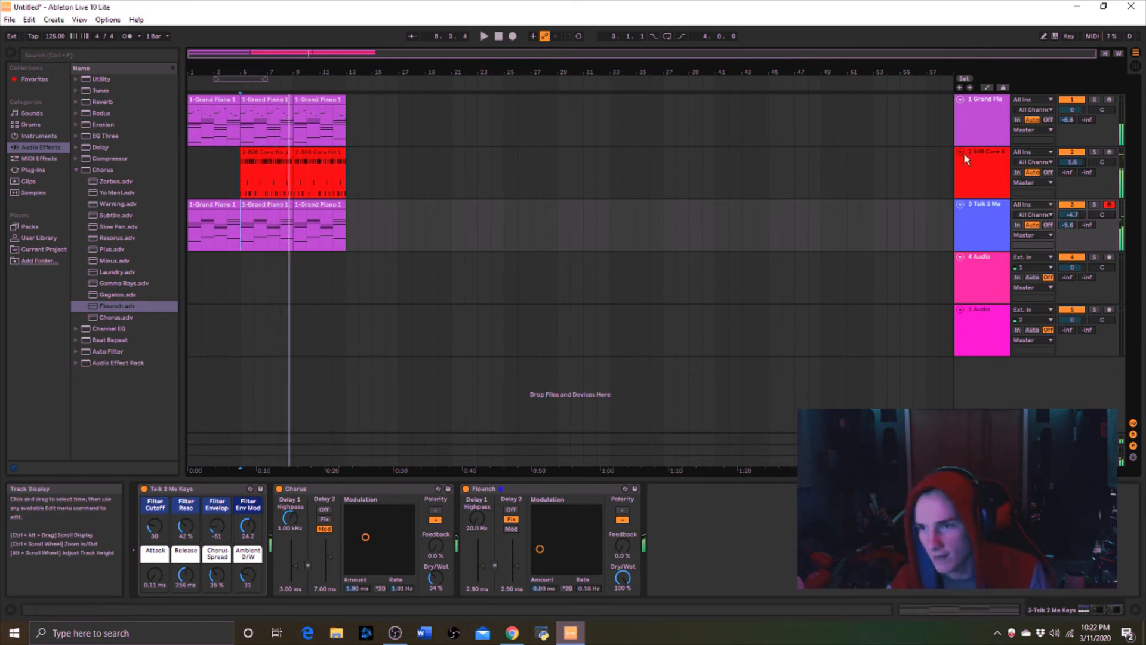
Insert a MIDI track, place it directly below the Talk 2 Me Keys track, and arm it for recording
{"action": "right_click", "coordinate": [980, 375]}
{"action": "left_click", "coordinate": [992, 386]}
{"action": "left_click_drag", "start_coordinate": [987, 383], "coordinate": [988, 274]}
{"action": "left_click", "coordinate": [1109, 258]}
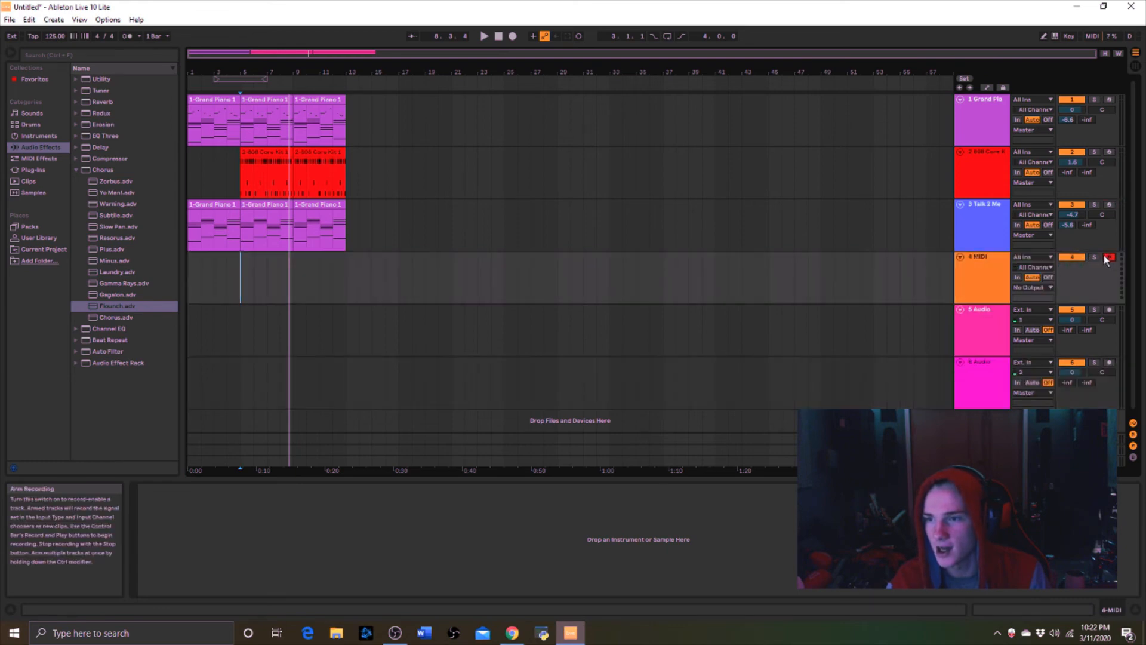
Load the Hip-Hop Sub Bass instrument rack from the Bass presets onto the new MIDI track
{"action": "left_click", "coordinate": [37, 137]}
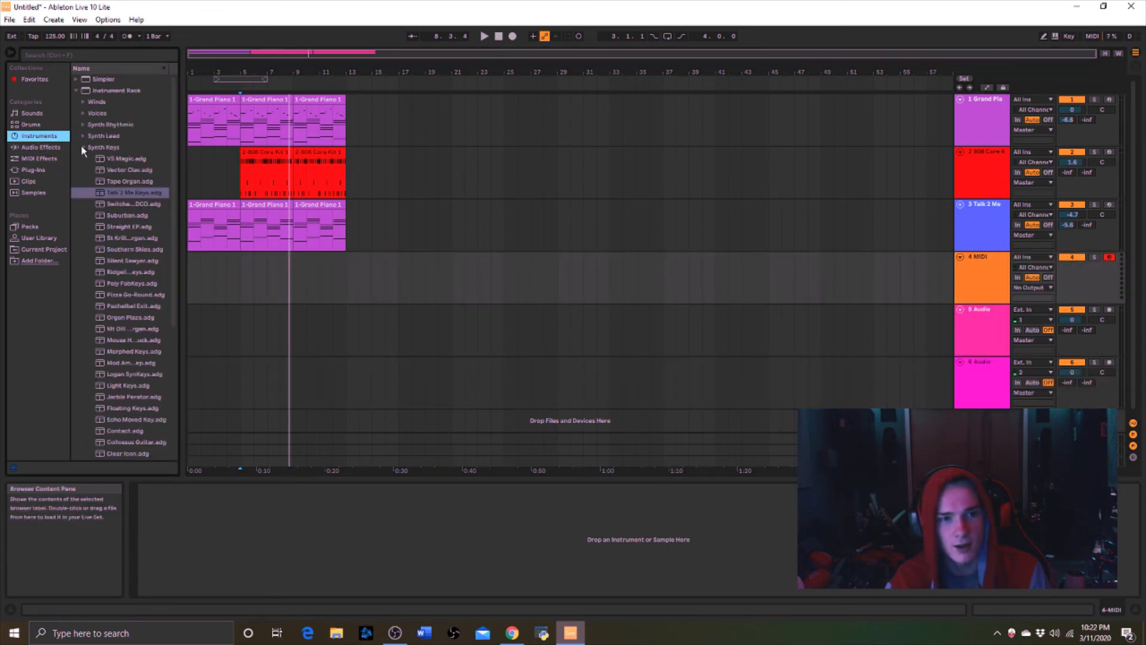
{"action": "left_click", "coordinate": [83, 147]}
{"action": "left_click", "coordinate": [84, 249]}
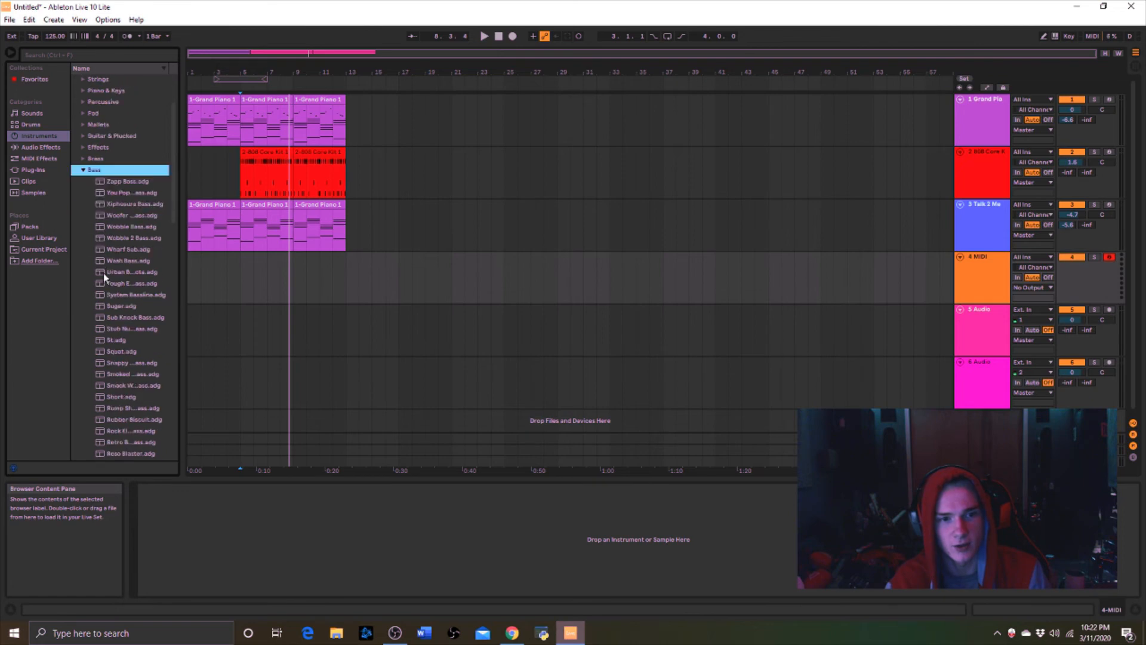
{"action": "scroll", "coordinate": [116, 292], "scroll_direction": "down", "scroll_amount": 10}
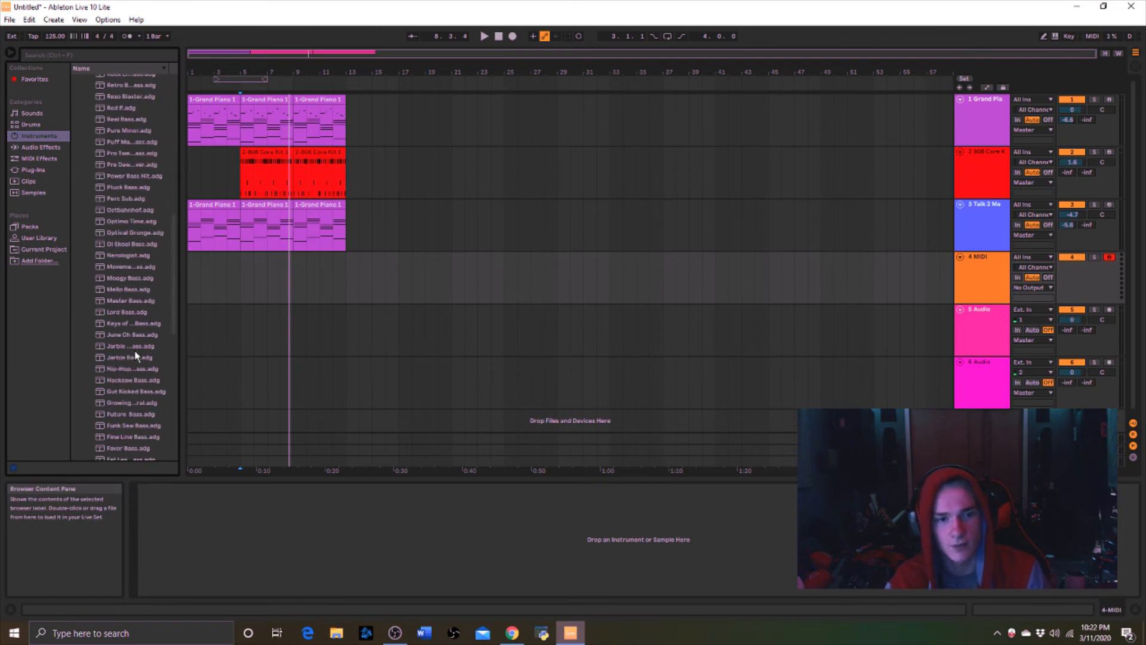
{"action": "scroll", "coordinate": [137, 370], "scroll_direction": "down", "scroll_amount": 9}
{"action": "scroll", "coordinate": [138, 380], "scroll_direction": "up", "scroll_amount": 8}
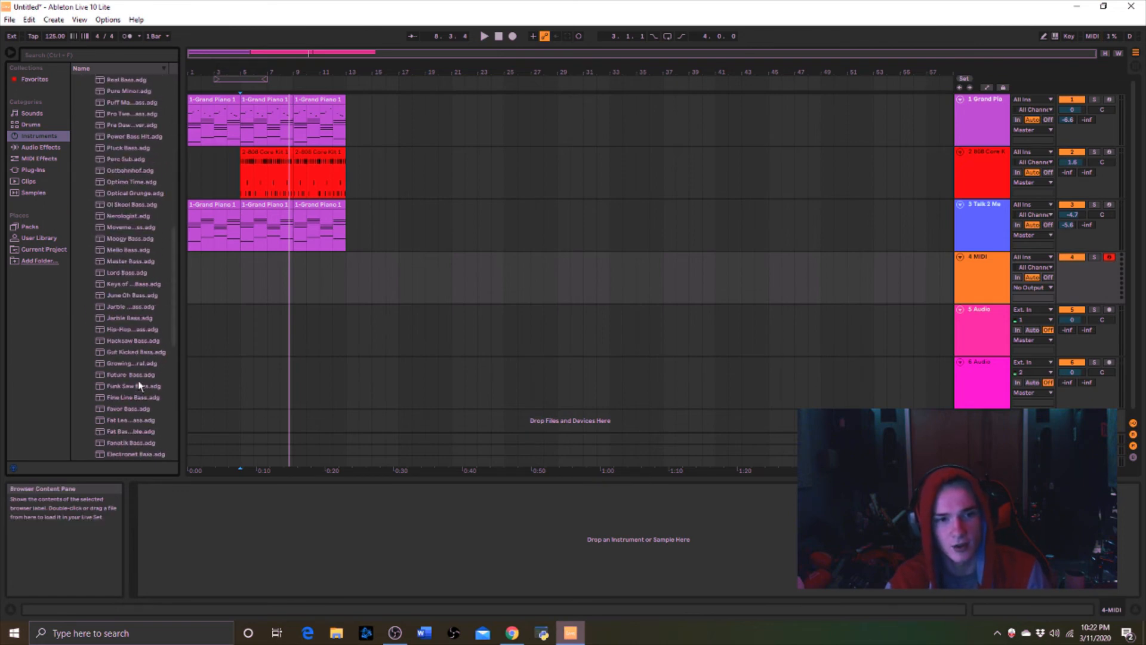
{"action": "scroll", "coordinate": [138, 380], "scroll_direction": "down", "scroll_amount": 4}
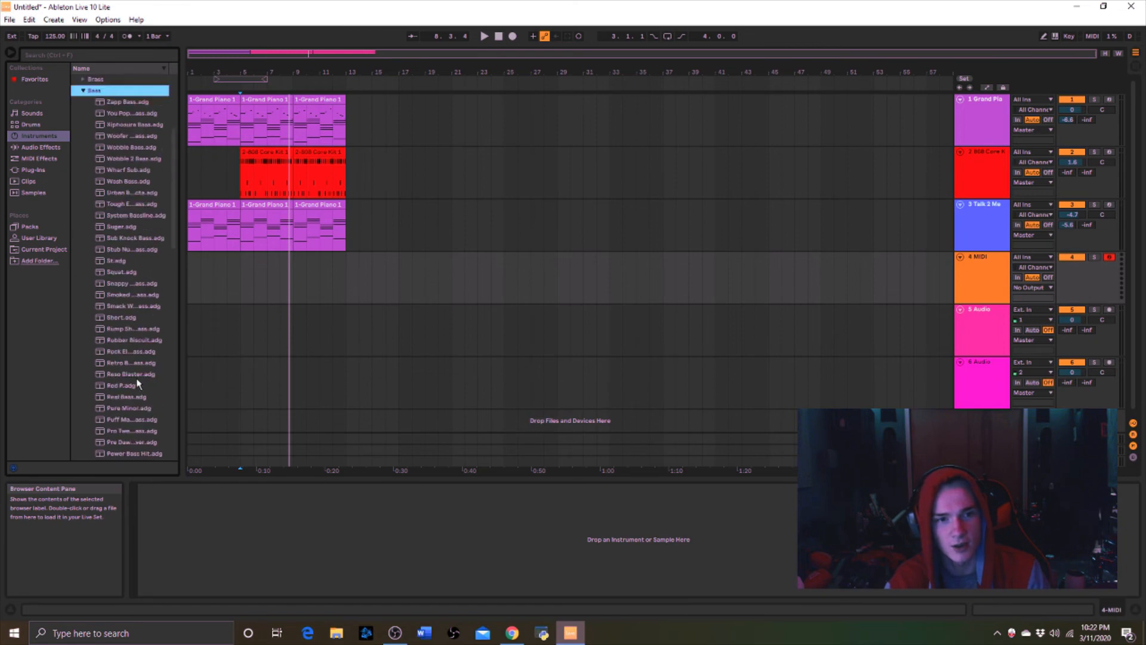
{"action": "scroll", "coordinate": [136, 380], "scroll_direction": "down", "scroll_amount": 4}
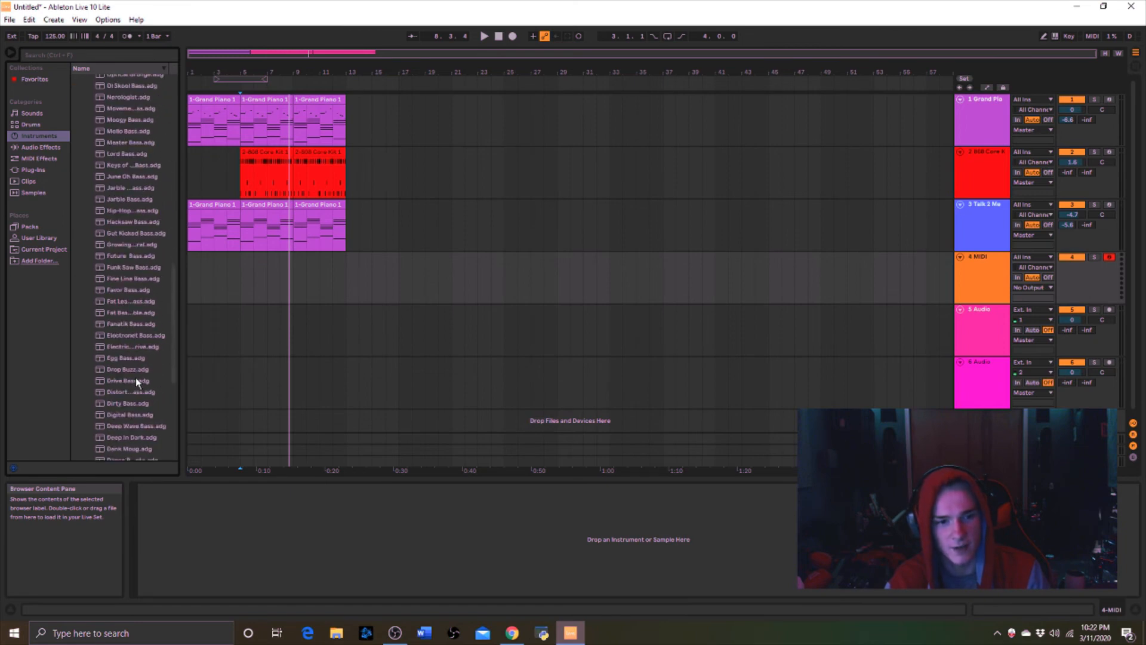
{"action": "left_click", "coordinate": [136, 251]}
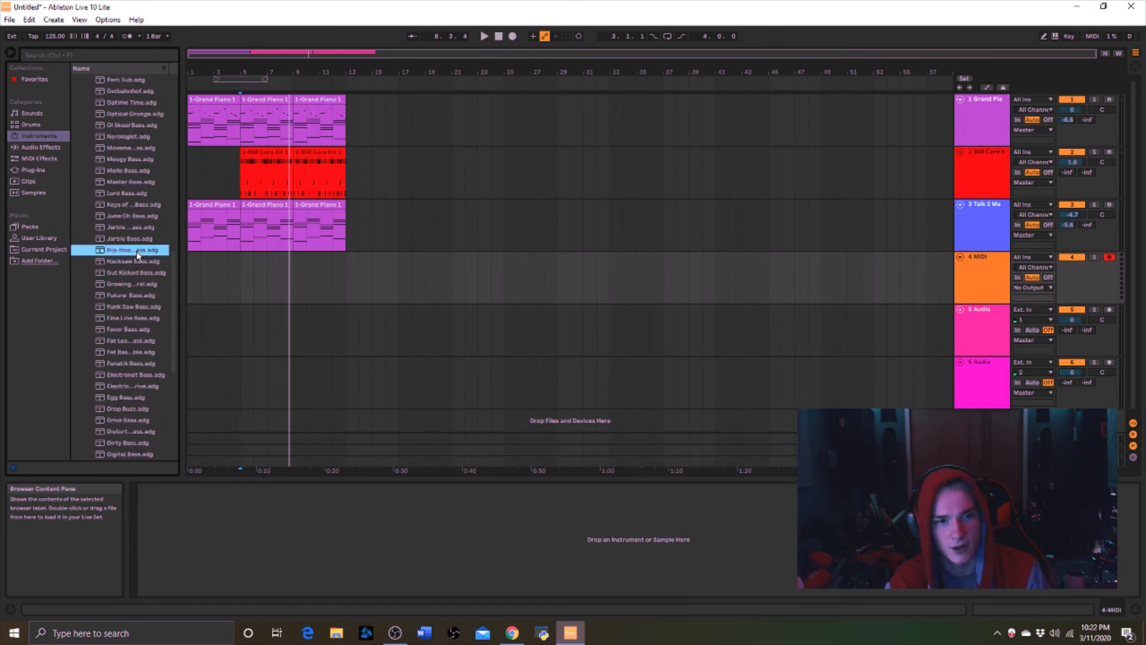
Copy the first Talk 2 Me Keys clip onto the Hip-Hop Sub Bass track at bar 1
{"action": "right_click", "coordinate": [212, 205]}
{"action": "left_click", "coordinate": [222, 221]}
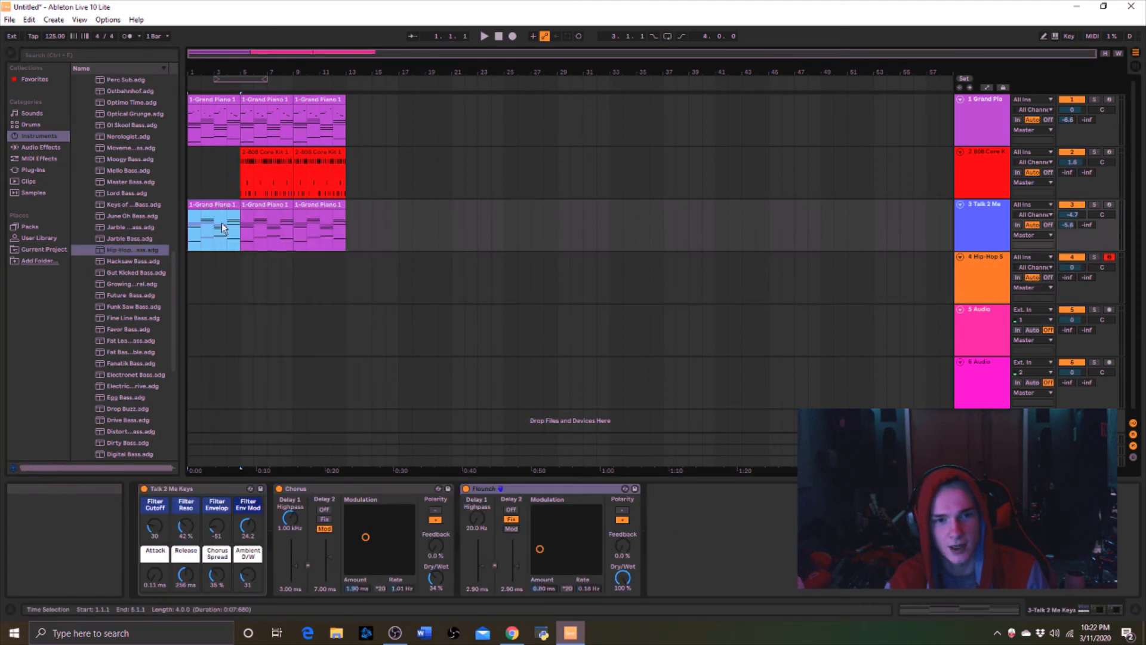
{"action": "left_click", "coordinate": [191, 267]}
{"action": "key", "text": "ctrl+v"}
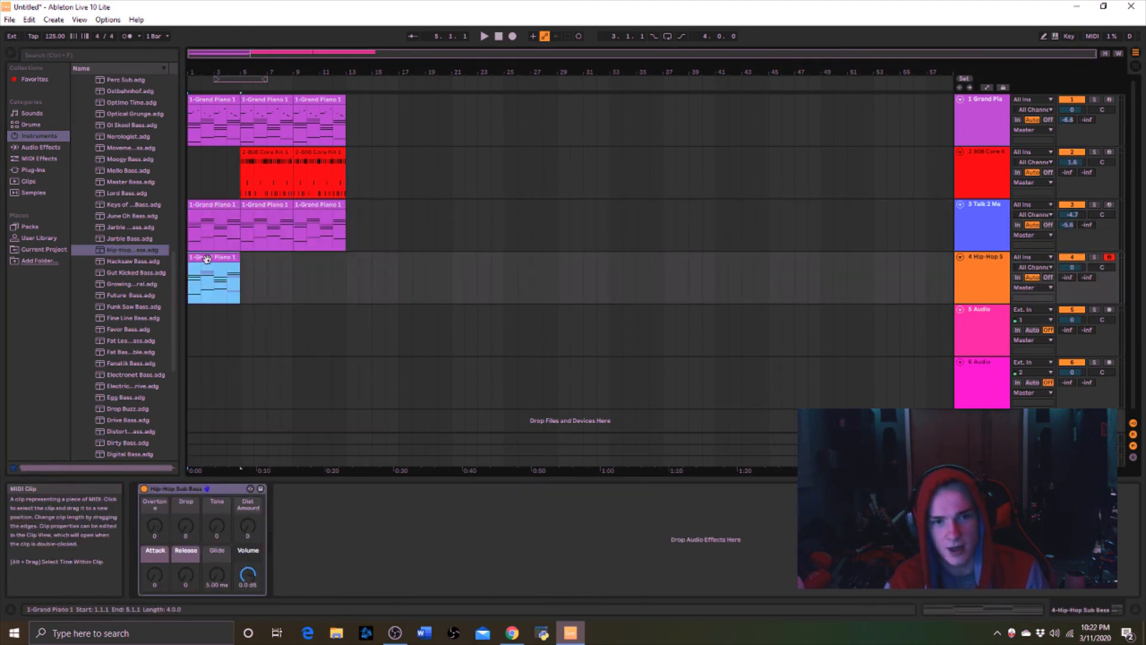
Delete the upper chord notes in the Hip-Hop Sub Bass clip, keeping only the lowest note of each bar
{"action": "double_click", "coordinate": [201, 277]}
{"action": "left_click_drag", "start_coordinate": [391, 480], "coordinate": [385, 209]}
{"action": "left_click_drag", "start_coordinate": [337, 274], "coordinate": [1001, 477]}
{"action": "key", "text": "Delete"}
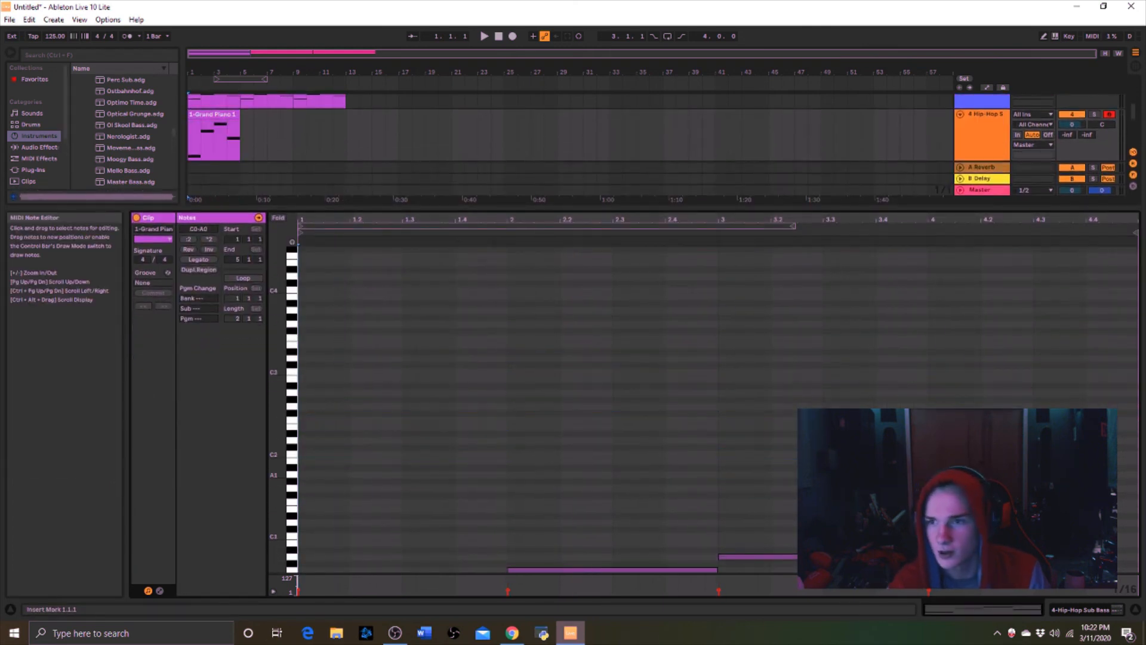
Try the sub bass notes one octave higher, at C1 to A1, while auditioning the soloed track
{"action": "key", "text": "space"}
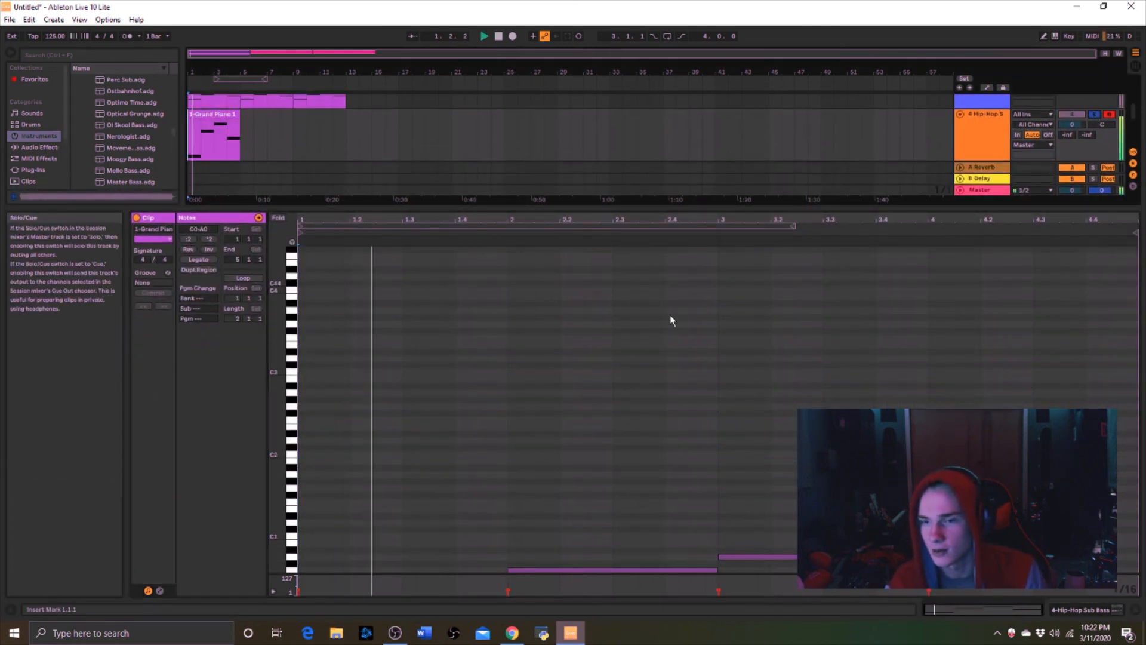
{"action": "scroll", "coordinate": [497, 412], "scroll_direction": "down", "scroll_amount": 3}
{"action": "left_click_drag", "start_coordinate": [385, 363], "coordinate": [1049, 515]}
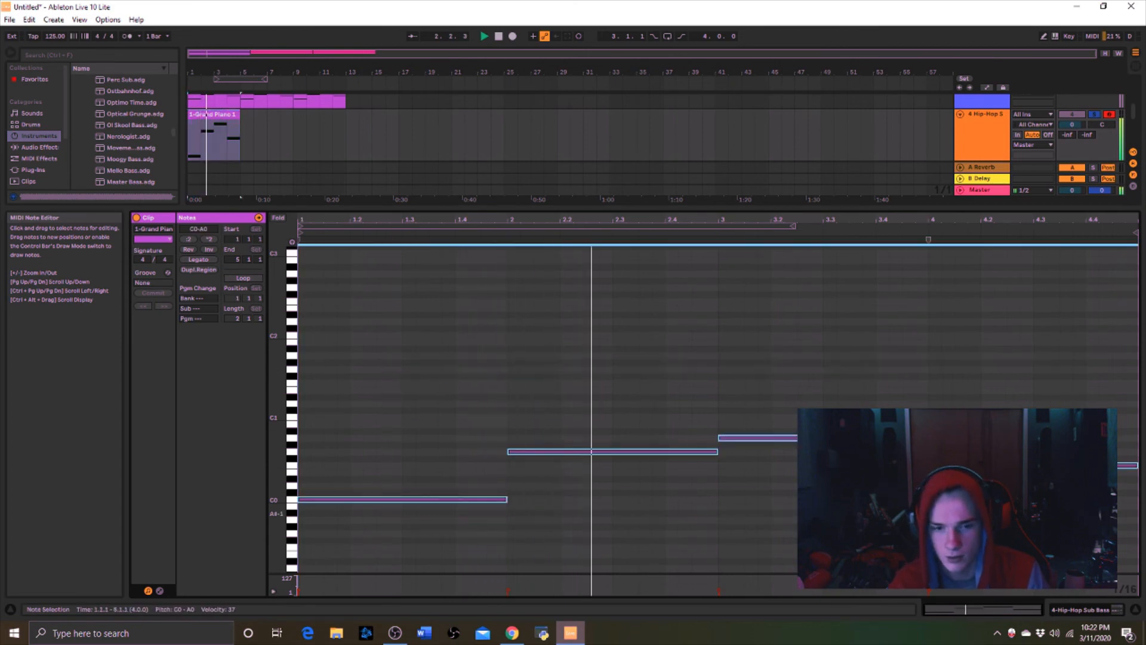
{"action": "key", "text": "Up"}
{"action": "key", "text": "Up"}
{"action": "key", "text": "Up"}
{"action": "key", "text": "Up"}
{"action": "key", "text": "Up"}
{"action": "key", "text": "Up"}
{"action": "key", "text": "Up"}
{"action": "key", "text": "Up"}
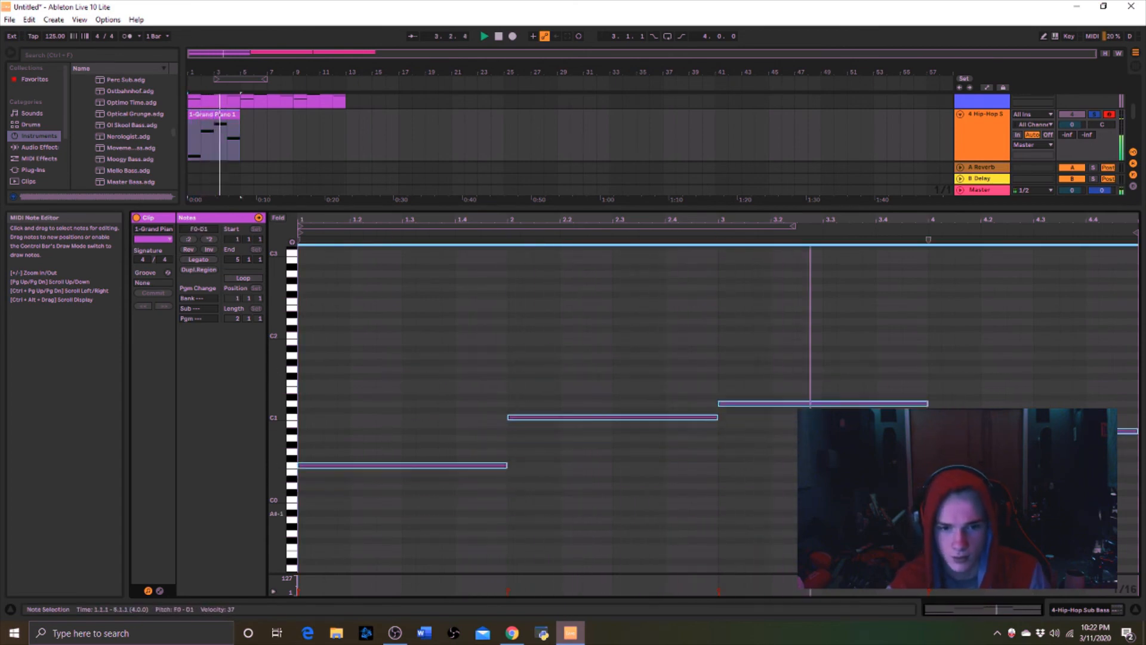
{"action": "key", "text": "Up"}
{"action": "key", "text": "Up"}
{"action": "key", "text": "Up"}
{"action": "key", "text": "Up"}
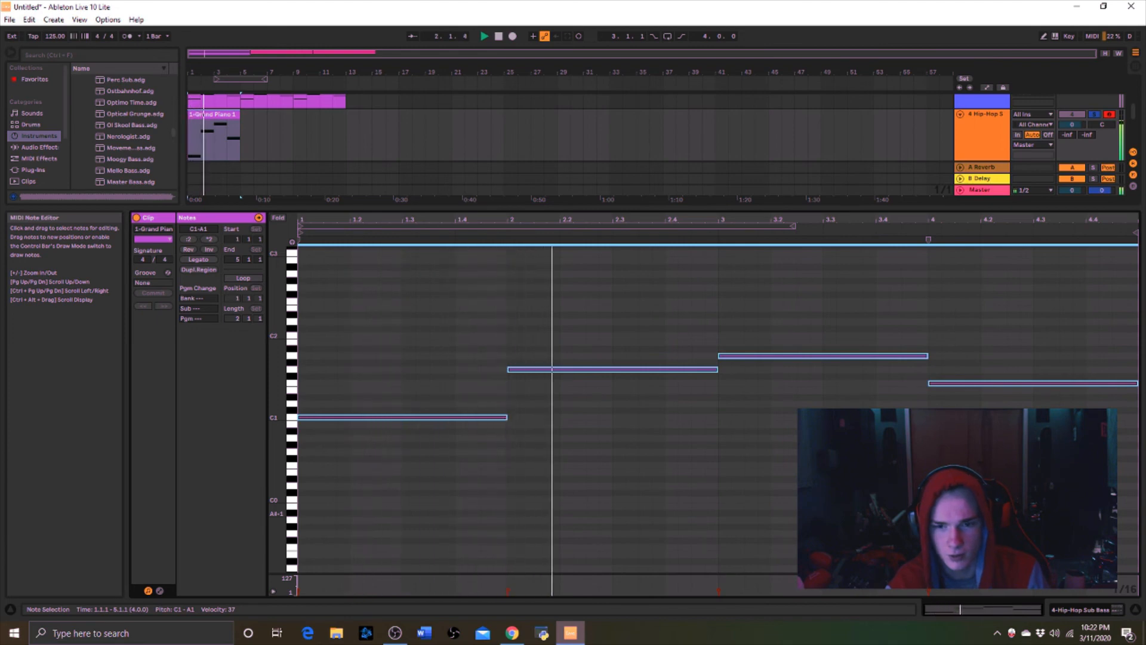
Transpose the sub bass notes back down one octave to C0 to A0, and shrink the note editor
{"action": "key", "text": "Down"}
{"action": "key", "text": "Down"}
{"action": "key", "text": "Down"}
{"action": "key", "text": "Down"}
{"action": "key", "text": "Down"}
{"action": "key", "text": "Down"}
{"action": "key", "text": "Down"}
{"action": "key", "text": "Down"}
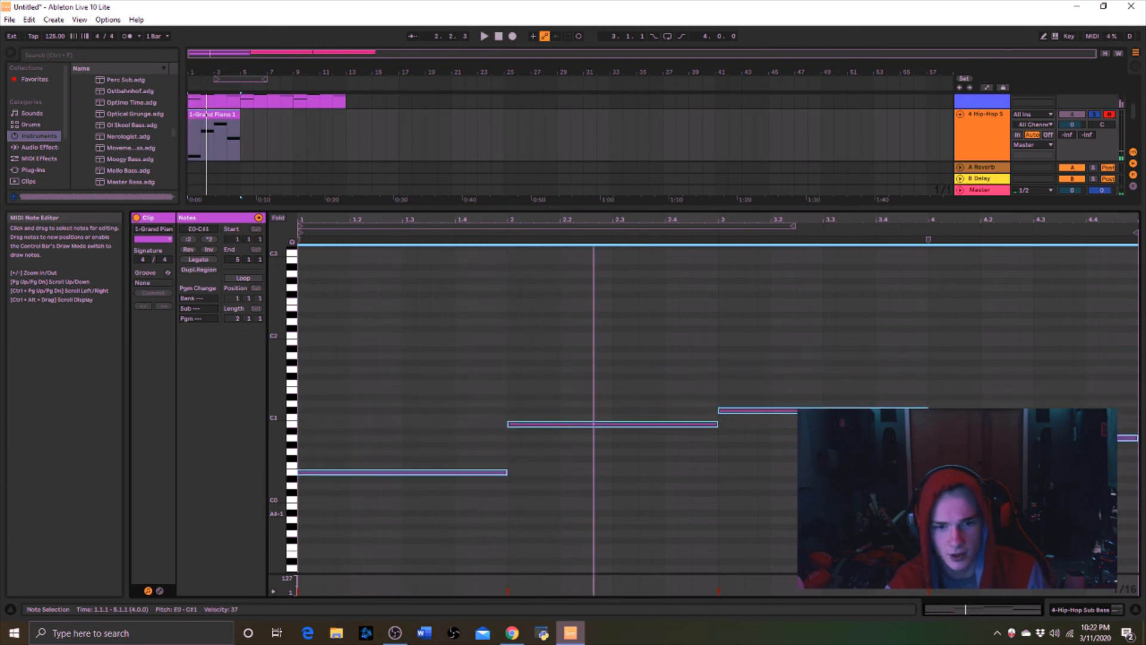
{"action": "key", "text": "Down"}
{"action": "key", "text": "Down"}
{"action": "key", "text": "Down"}
{"action": "key", "text": "Down"}
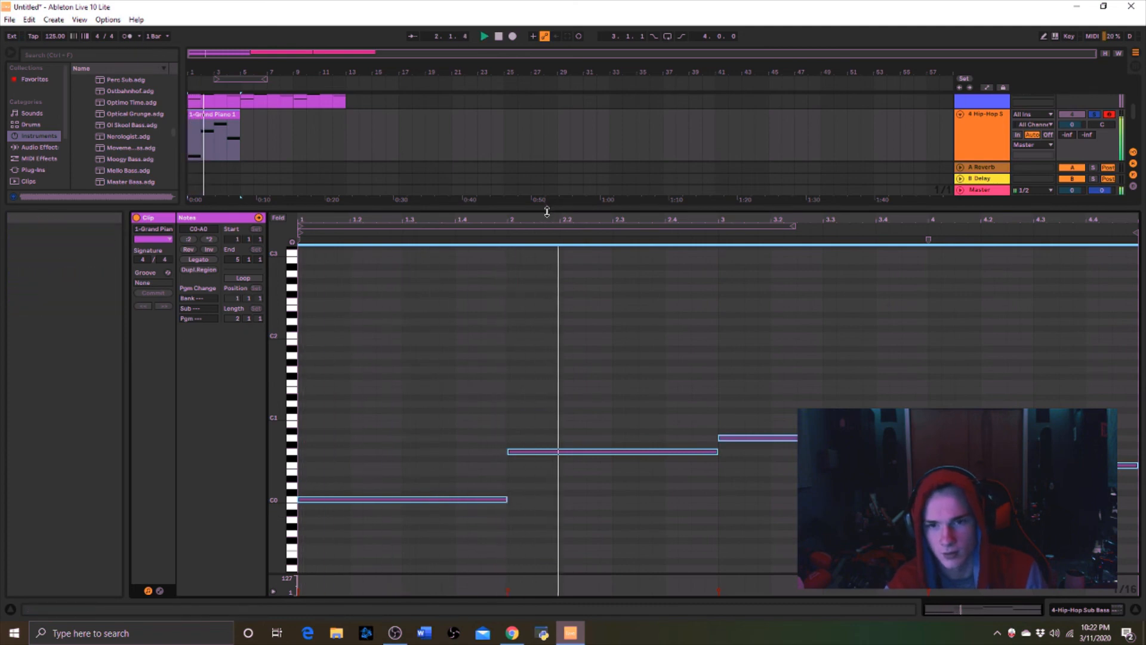
{"action": "left_click_drag", "start_coordinate": [545, 206], "coordinate": [507, 512]}
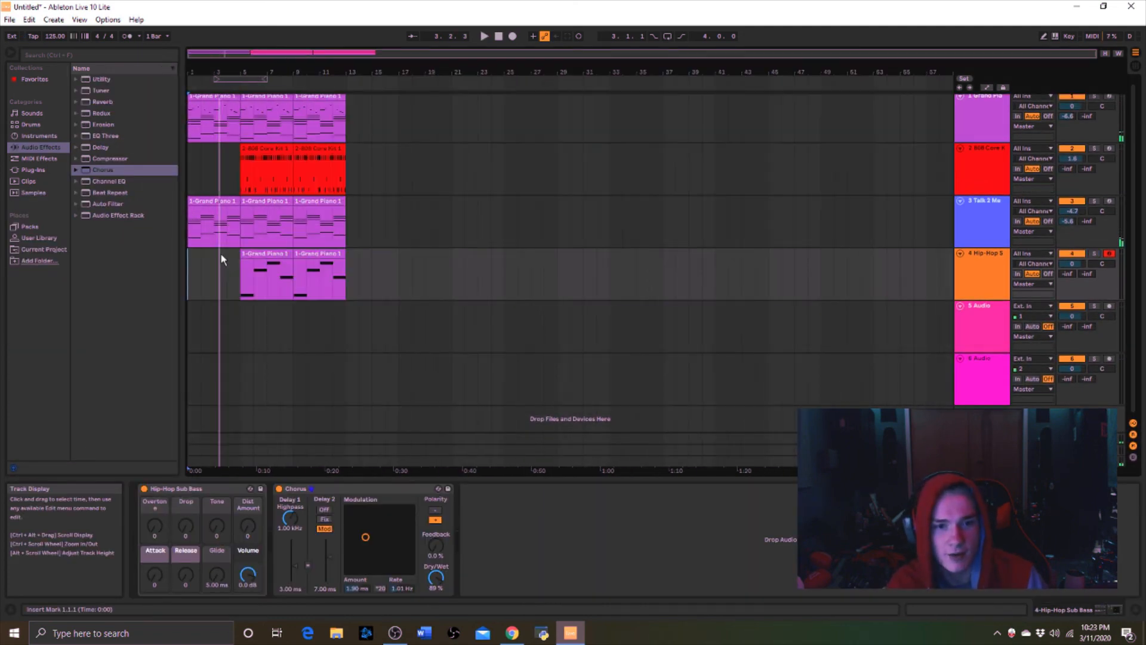
Duplicate the bars 5 to 12 clips on all four instrument tracks so they also fill bars 13 to 20
{"action": "scroll", "coordinate": [212, 274], "scroll_direction": "up", "scroll_amount": 1}
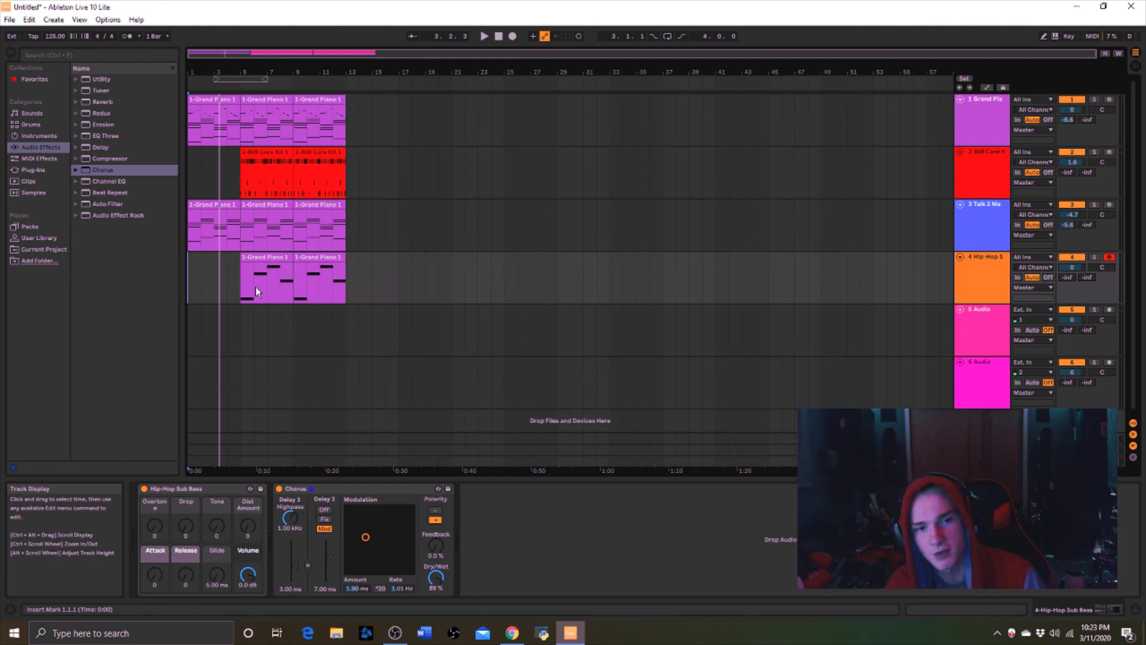
{"action": "left_click", "coordinate": [242, 165]}
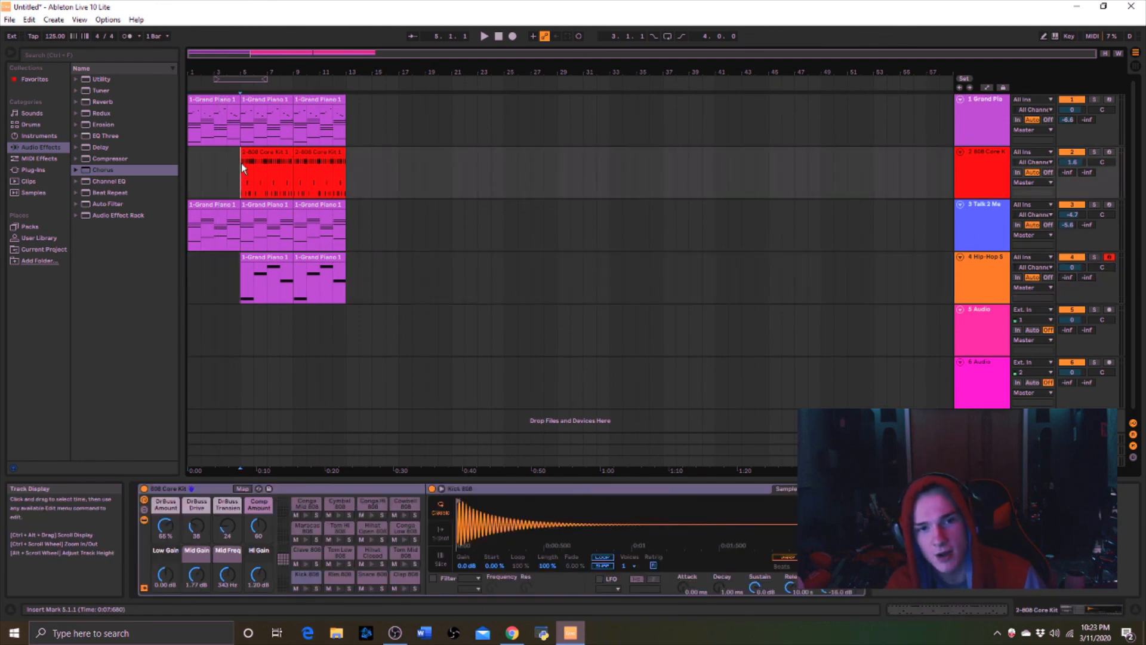
{"action": "left_click", "coordinate": [326, 265], "text": "ctrl"}
{"action": "left_click", "coordinate": [324, 100], "text": "ctrl"}
{"action": "left_click", "coordinate": [316, 203], "text": "ctrl"}
{"action": "right_click", "coordinate": [316, 202]}
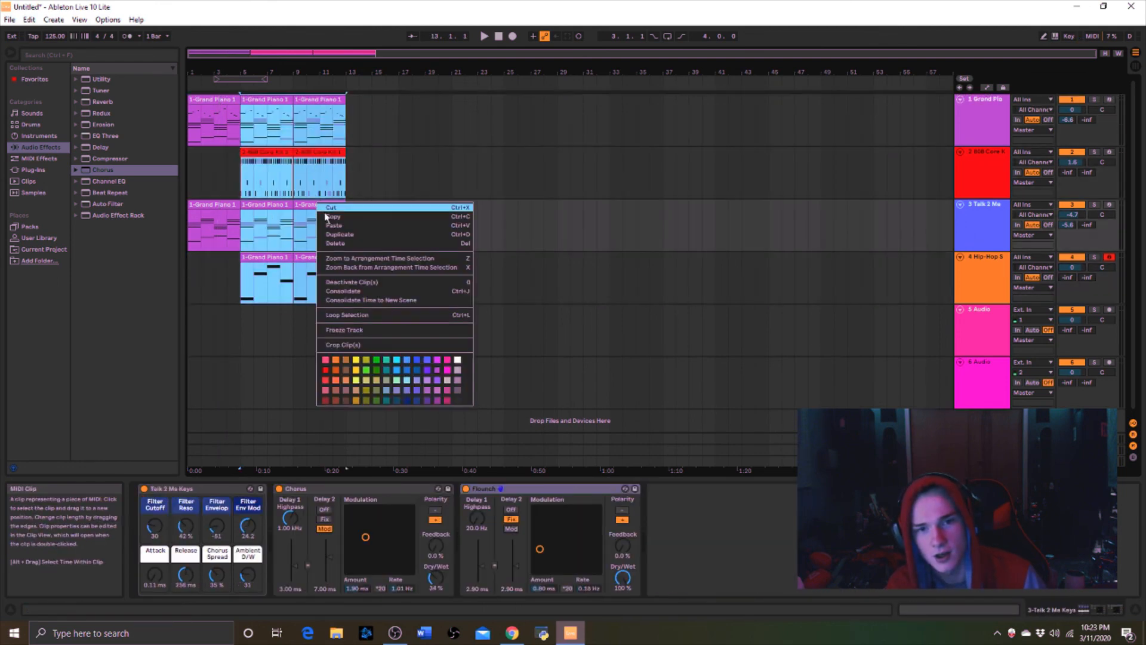
{"action": "left_click", "coordinate": [327, 218]}
{"action": "key", "text": "ctrl+d"}
Thin the 808 clip at bar 13 to one closed hi-hat per beat with fewer kicks, and audition it
{"action": "left_click", "coordinate": [350, 167]}
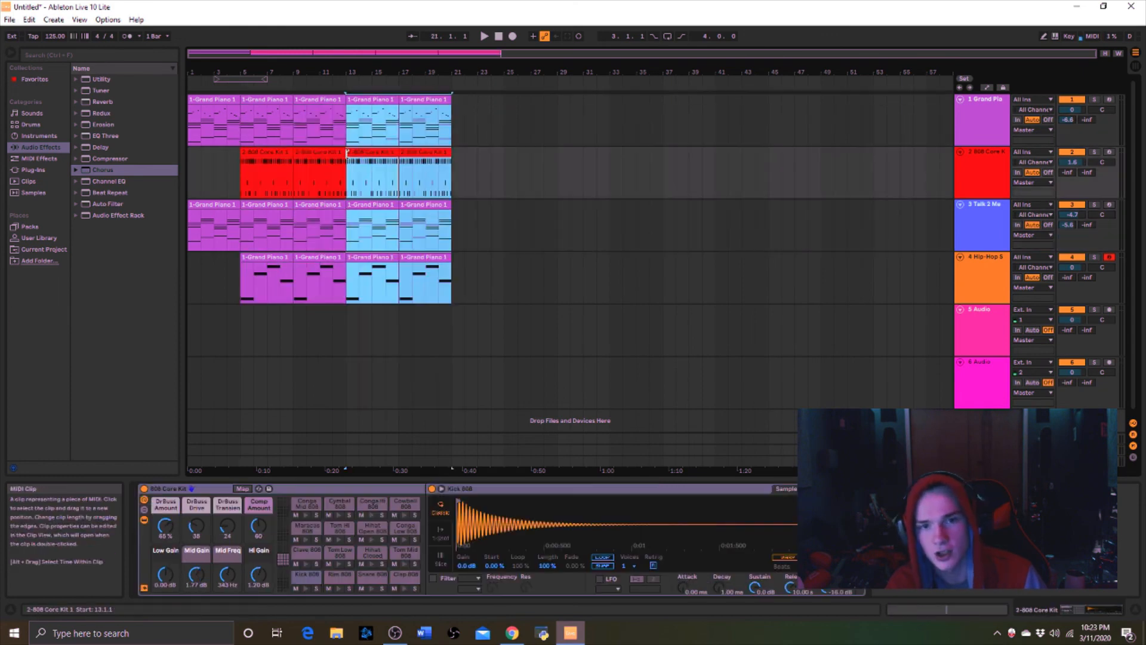
{"action": "double_click", "coordinate": [359, 159]}
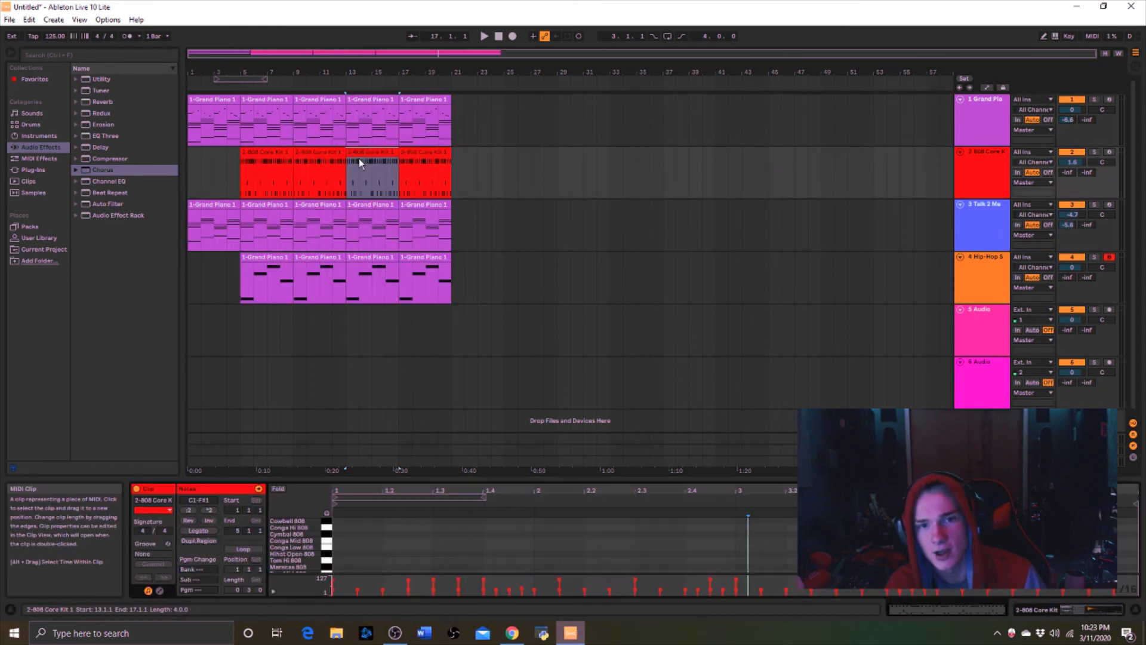
{"action": "left_click_drag", "start_coordinate": [479, 484], "coordinate": [490, 272]}
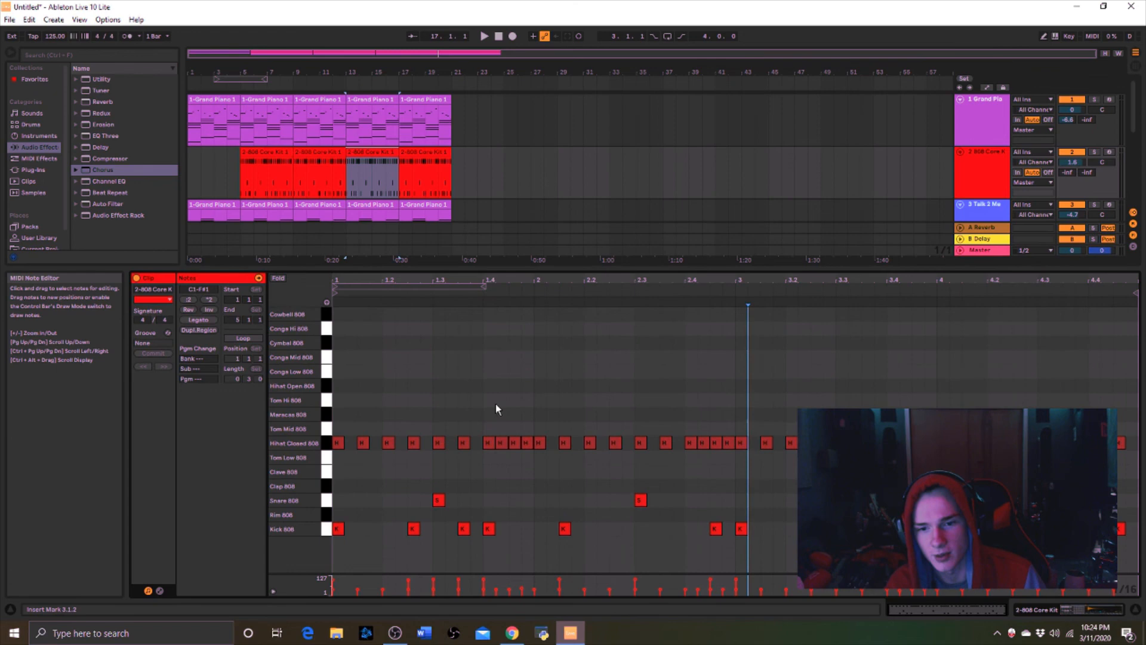
{"action": "double_click", "coordinate": [504, 440]}
{"action": "left_click", "coordinate": [705, 443]}
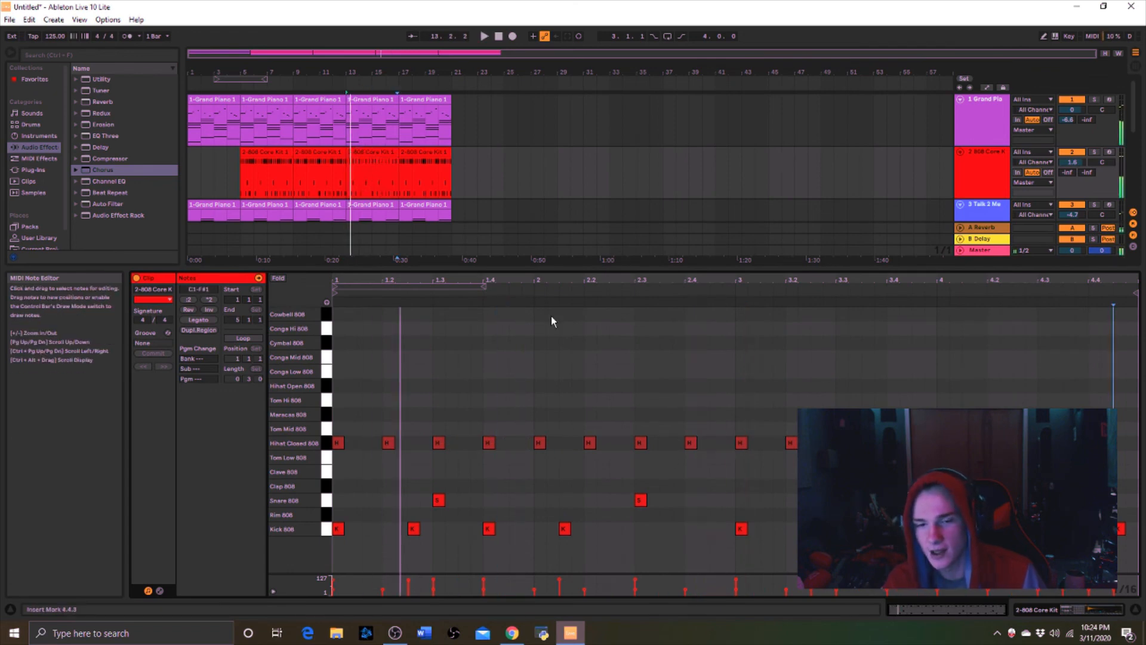
{"action": "key", "text": "space"}
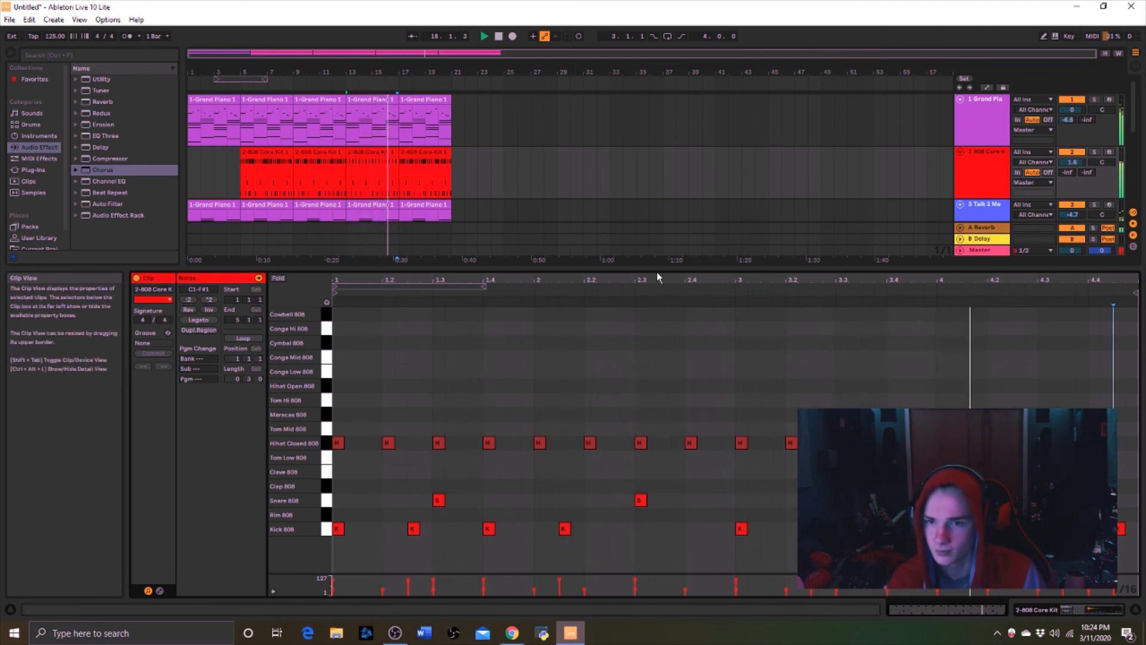
{"action": "left_click_drag", "start_coordinate": [657, 271], "coordinate": [657, 483]}
{"action": "key", "text": "space"}
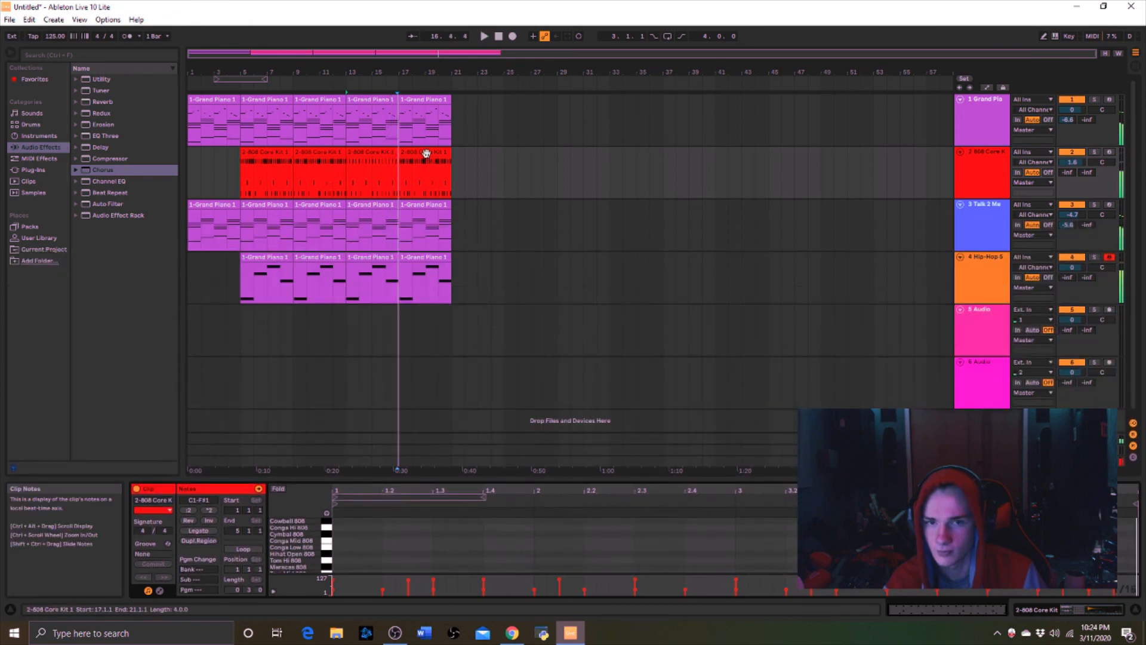
Replace the 808 drum clip at bar 17 with a copy of the thinned clip from bar 13
{"action": "right_click", "coordinate": [425, 153]}
{"action": "left_click", "coordinate": [432, 159]}
{"action": "right_click", "coordinate": [390, 150]}
{"action": "left_click", "coordinate": [404, 164]}
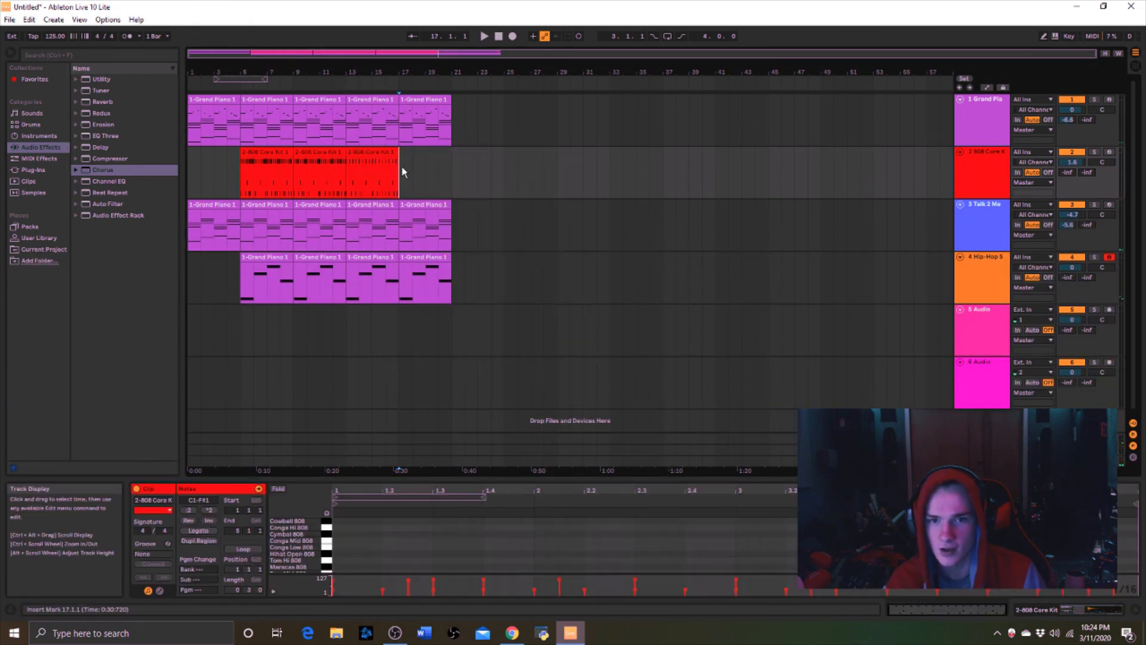
{"action": "key", "text": "ctrl+v"}
Play the arrangement from bar 4 to check it, and set the playback start at bar 12
{"action": "left_click", "coordinate": [232, 189]}
{"action": "key", "text": "space"}
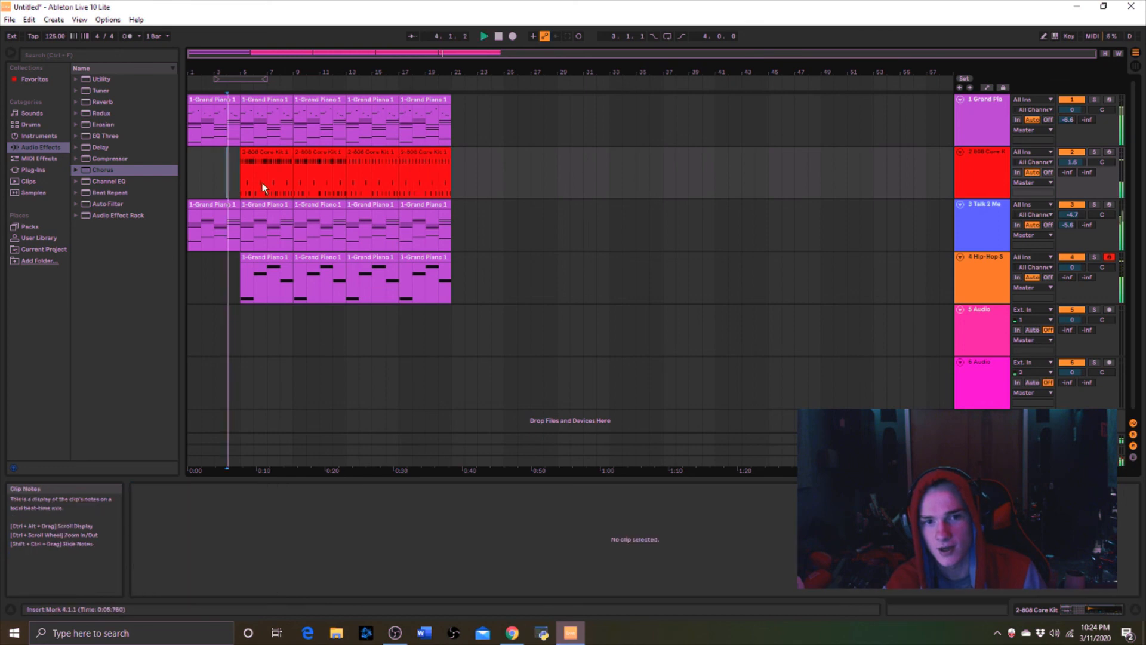
{"action": "left_click", "coordinate": [334, 178]}
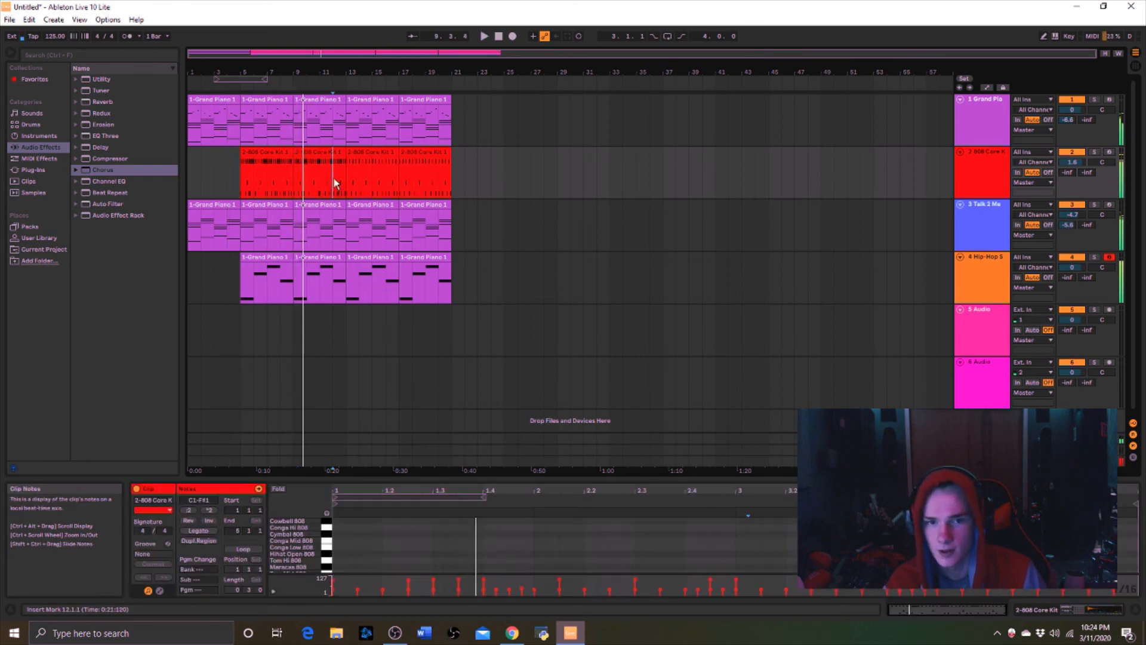